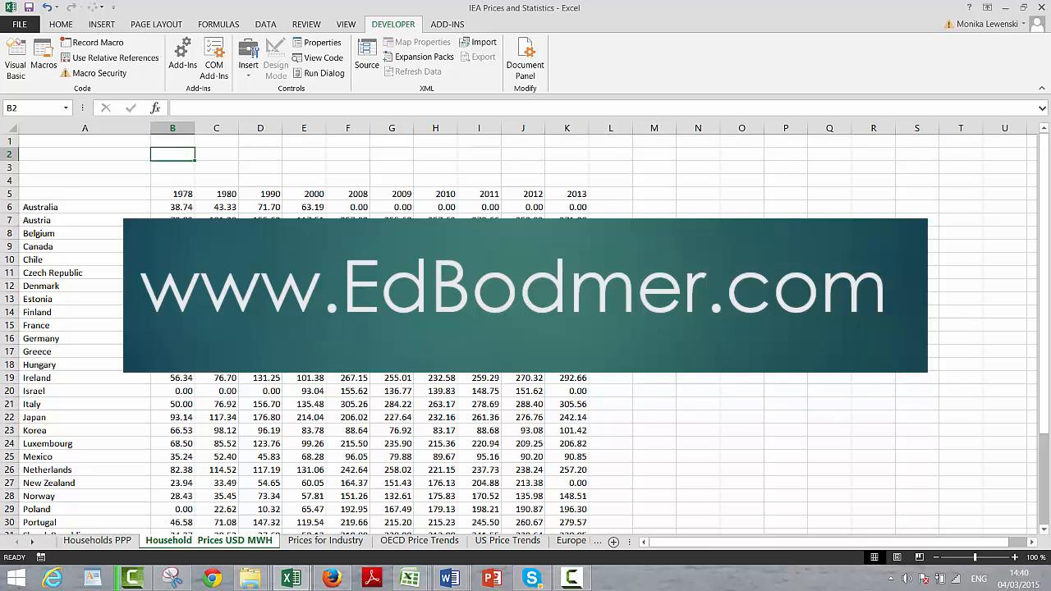
# Step: Look through the country rows of the household electricity price table, from Australia down to OECD
pyautogui.press('pagedown')
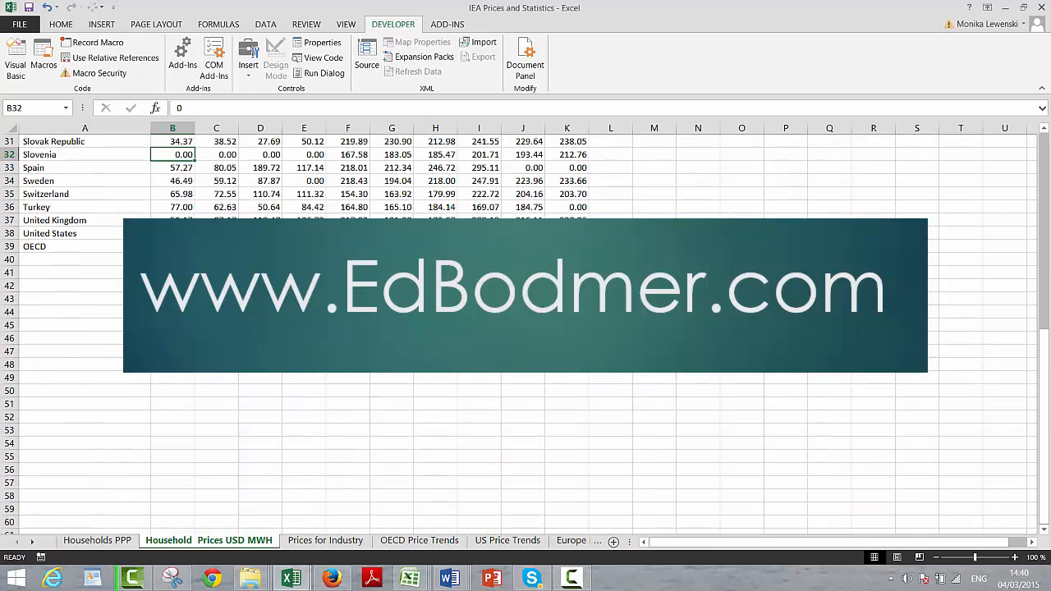
pyautogui.press('pageup')
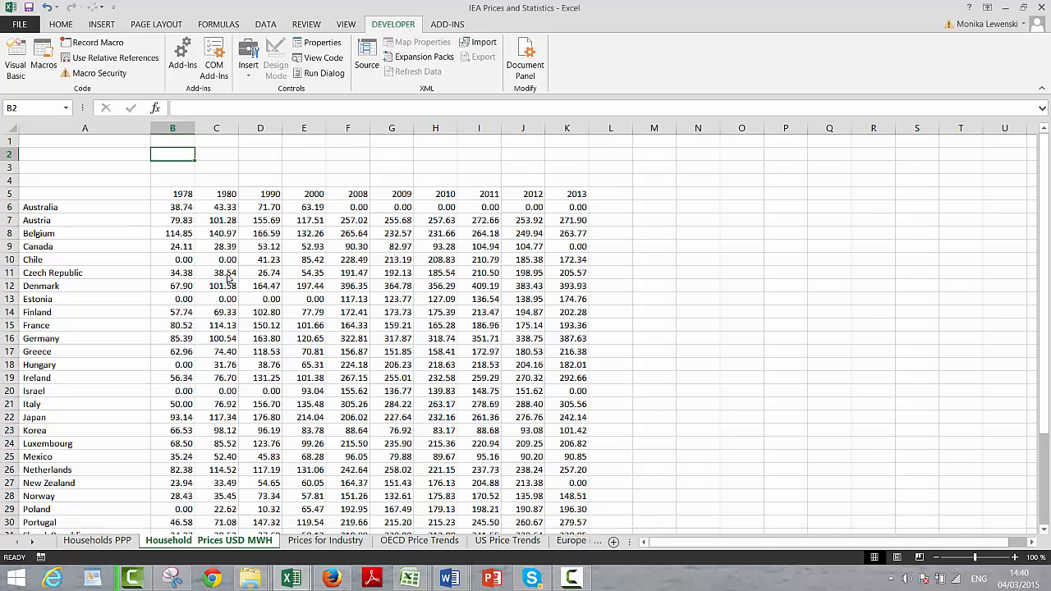
pyautogui.press('Down')
pyautogui.press('Down')
pyautogui.press('Down')
pyautogui.press('Down')
pyautogui.press('Down')
pyautogui.press('Down')
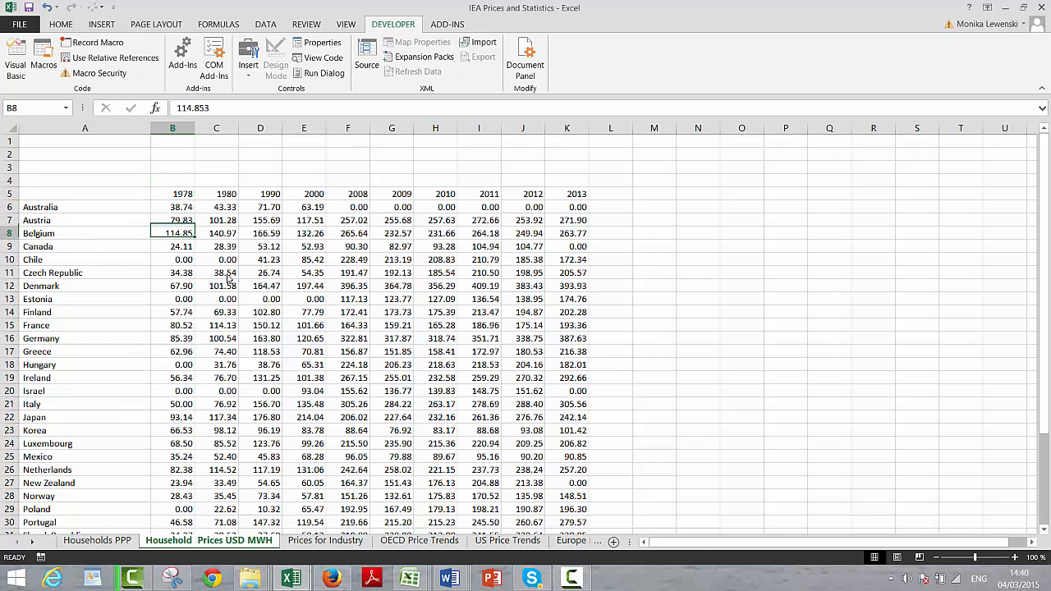
pyautogui.press('Down')
pyautogui.press('Down')
pyautogui.press('Down')
pyautogui.press('Down')
pyautogui.press('Down')
pyautogui.press('Down')
pyautogui.press('Down')
pyautogui.press('Down')
pyautogui.press('Down')
pyautogui.press('Down')
pyautogui.press('Down')
pyautogui.press('Down')
pyautogui.press('Down')
pyautogui.press('Down')
pyautogui.press('Down')
pyautogui.press('Down')
pyautogui.press('Down')
pyautogui.press('Down')
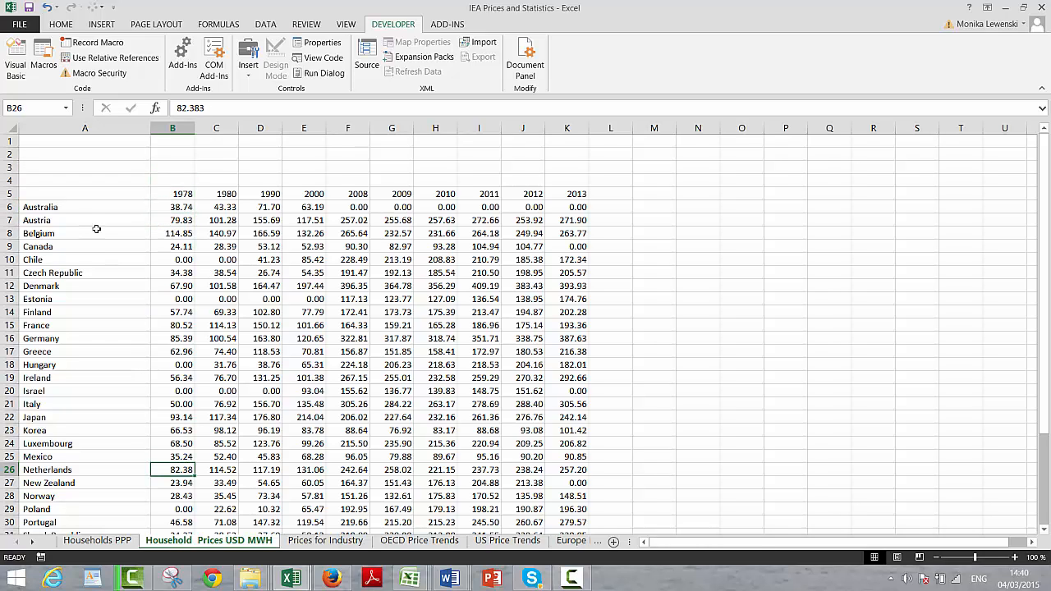
pyautogui.click(353, 364)
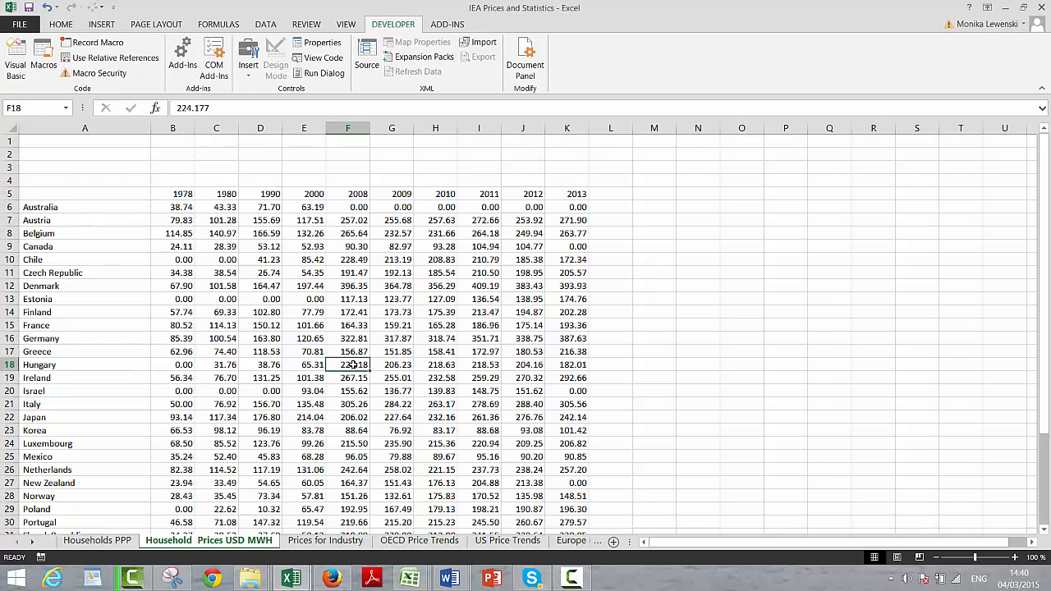
pyautogui.click(74, 315)
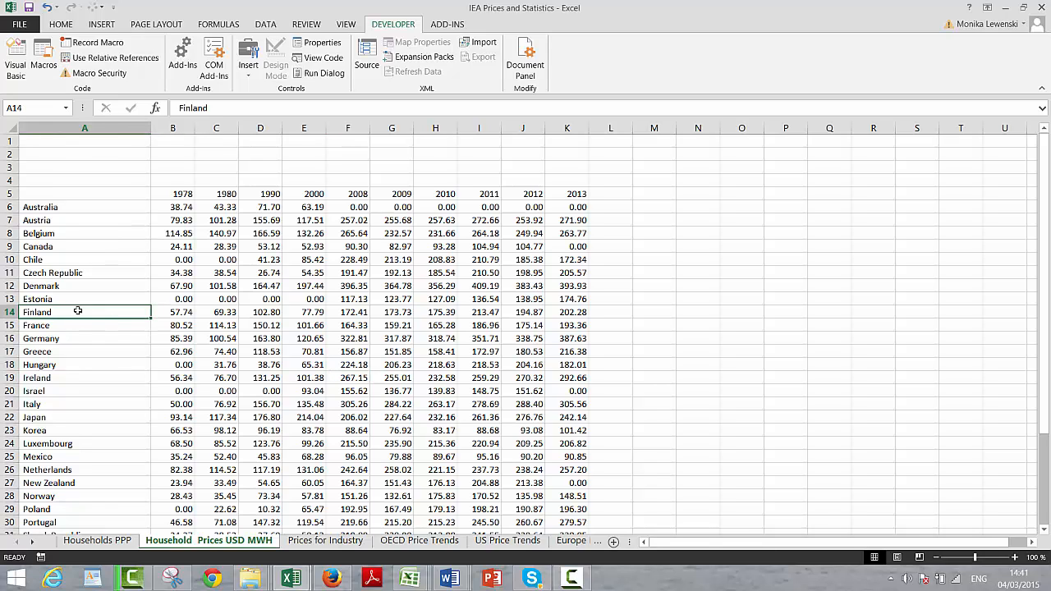
# Step: Examine the year headings in row 5 of the price table, from 1978 across to 2013
pyautogui.click(171, 190)
pyautogui.press('Right')
pyautogui.press('Right')
pyautogui.press('Right')
pyautogui.press('Right')
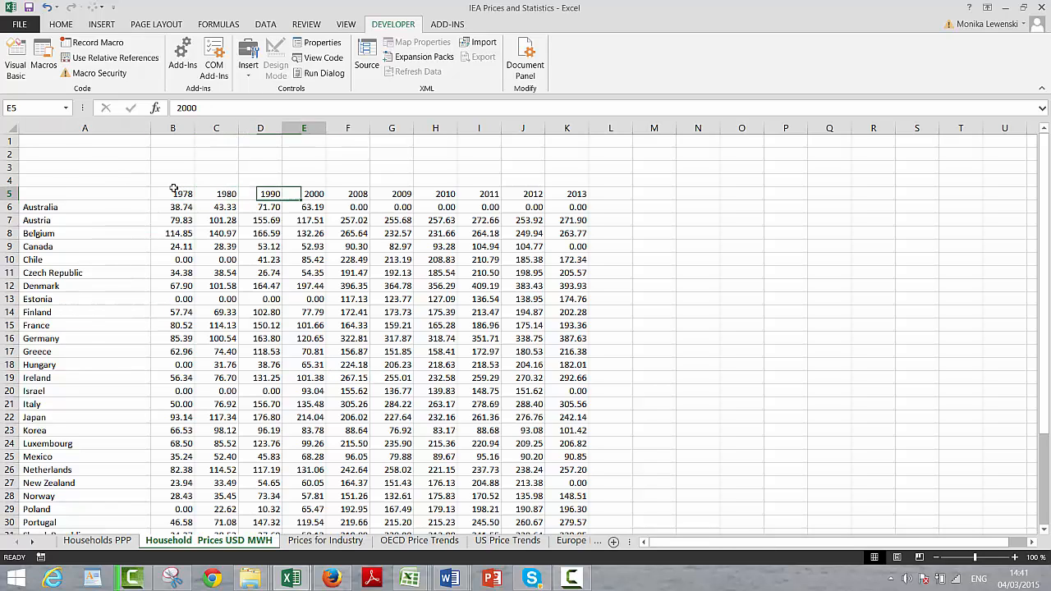
pyautogui.press('Right')
pyautogui.press('Right')
pyautogui.press('Right')
pyautogui.press('Right')
pyautogui.press('Right')
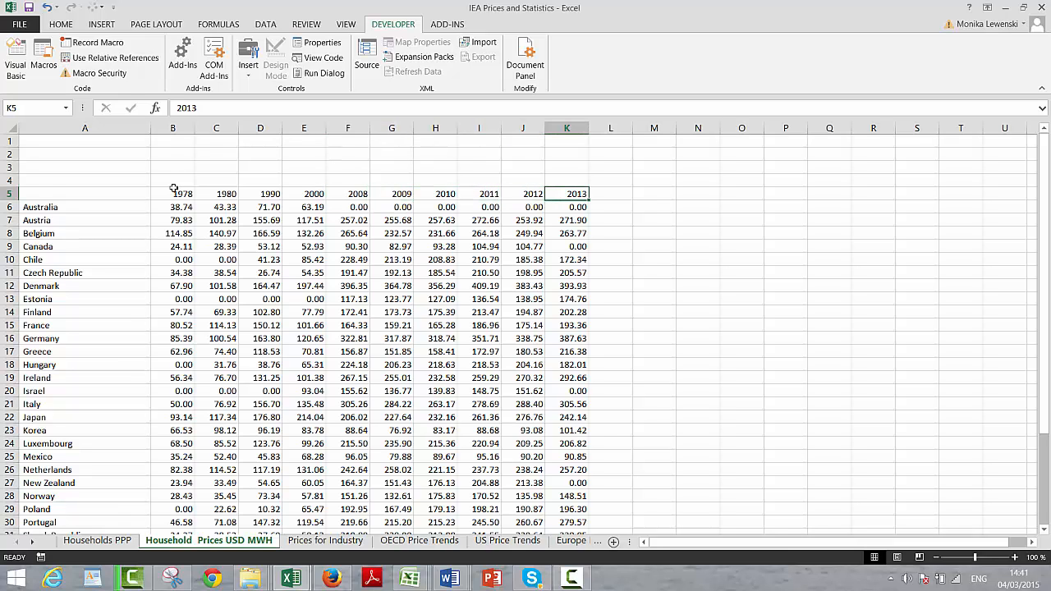
pyautogui.press('Left')
pyautogui.press('Left')
pyautogui.press('Left')
pyautogui.press('Left')
pyautogui.press('Left')
pyautogui.press('Left')
pyautogui.press('Left')
pyautogui.press('Left')
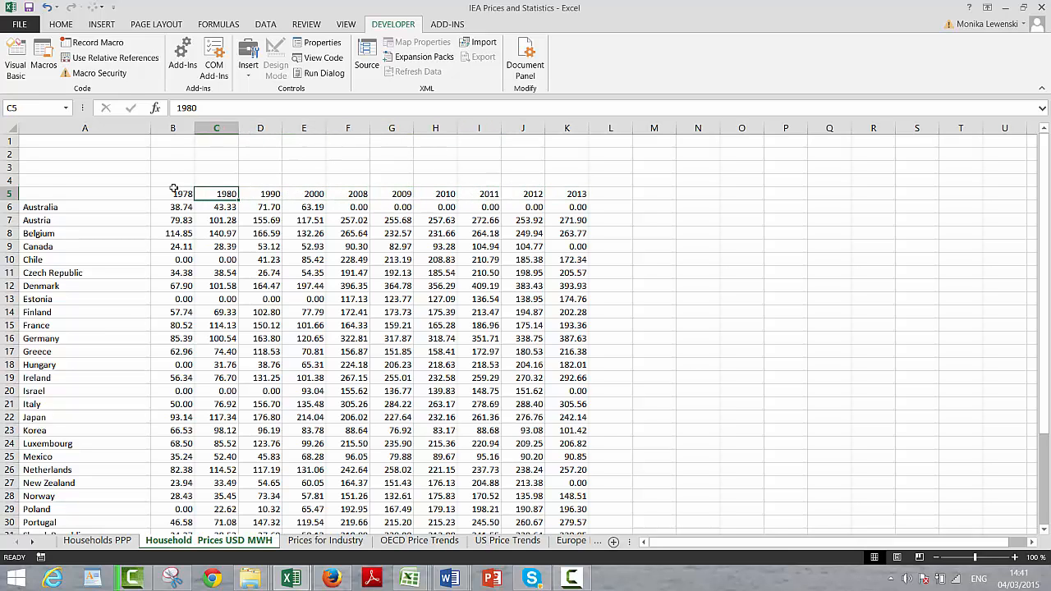
pyautogui.press('Right')
pyautogui.press('Right')
pyautogui.press('Right')
pyautogui.press('Right')
pyautogui.press('Right')
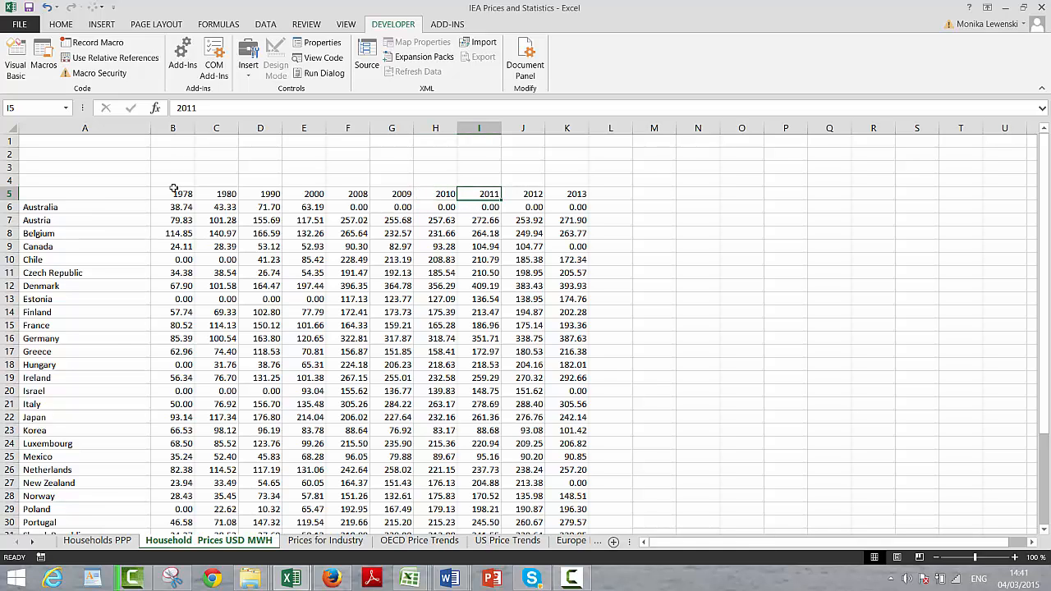
pyautogui.press('Left')
pyautogui.press('Left')
pyautogui.press('Left')
pyautogui.press('Left')
pyautogui.press('Left')
pyautogui.press('Left')
pyautogui.press('Left')
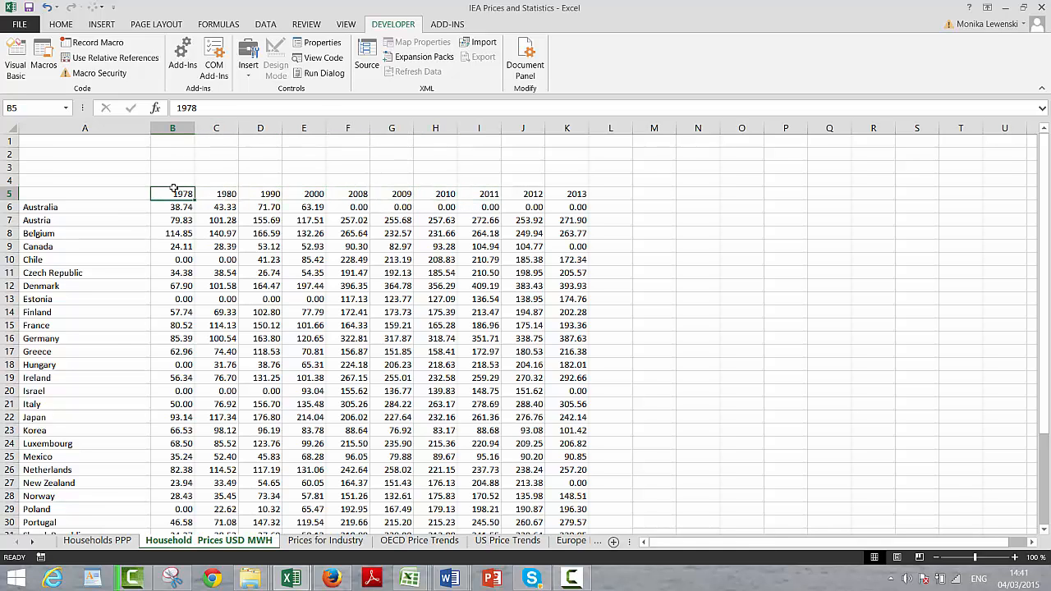
pyautogui.press('Right')
pyautogui.press('Right')
pyautogui.press('Right')
pyautogui.press('Right')
pyautogui.press('Right')
pyautogui.press('Right')
pyautogui.press('Right')
pyautogui.press('Right')
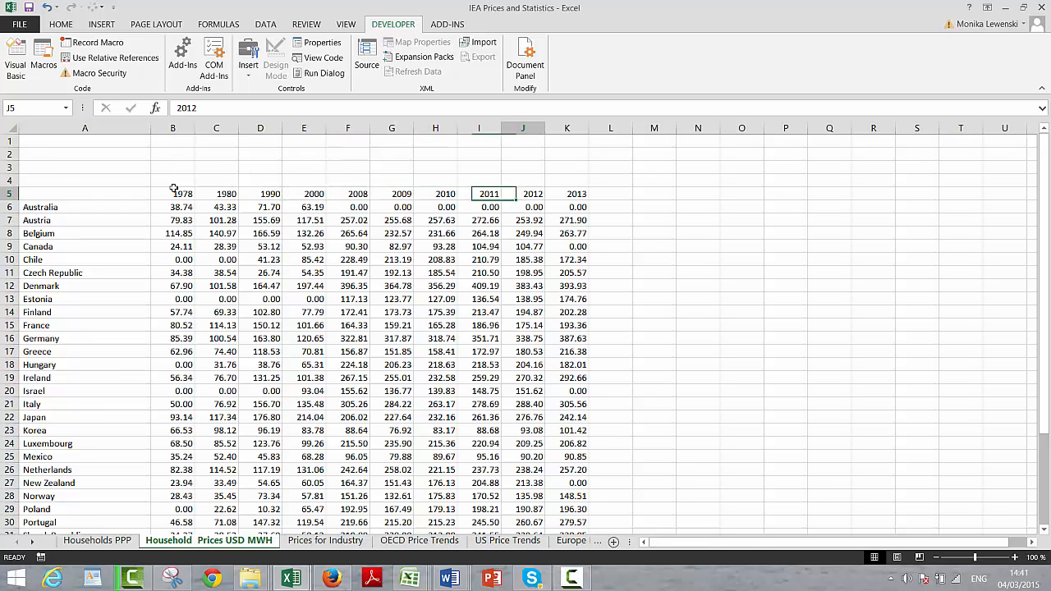
pyautogui.press('Left')
pyautogui.press('Left')
pyautogui.press('Left')
pyautogui.press('Left')
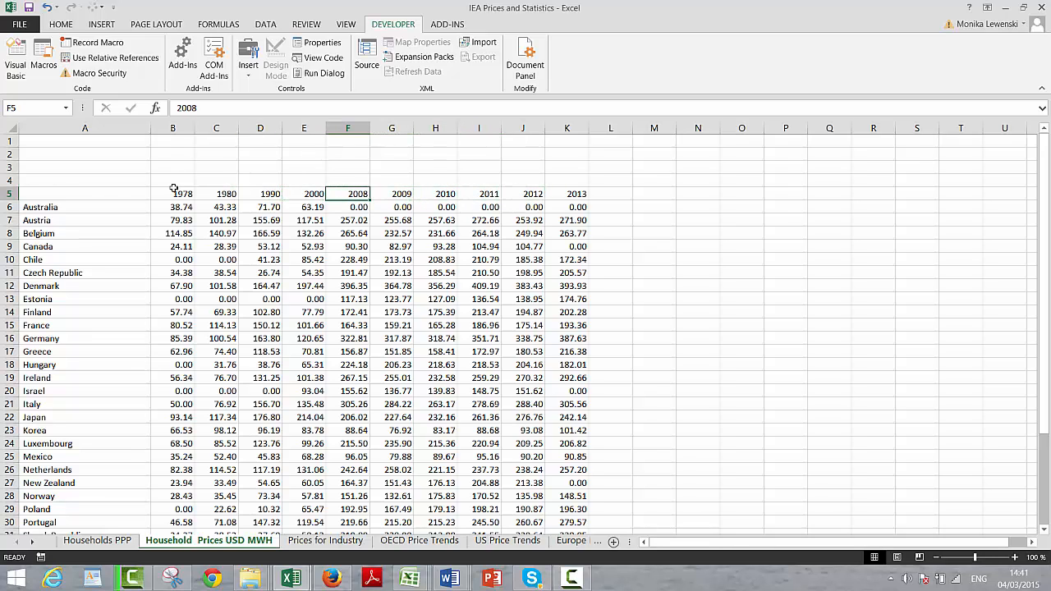
pyautogui.press('Left')
pyautogui.press('Left')
pyautogui.press('Right')
pyautogui.press('Right')
pyautogui.press('Right')
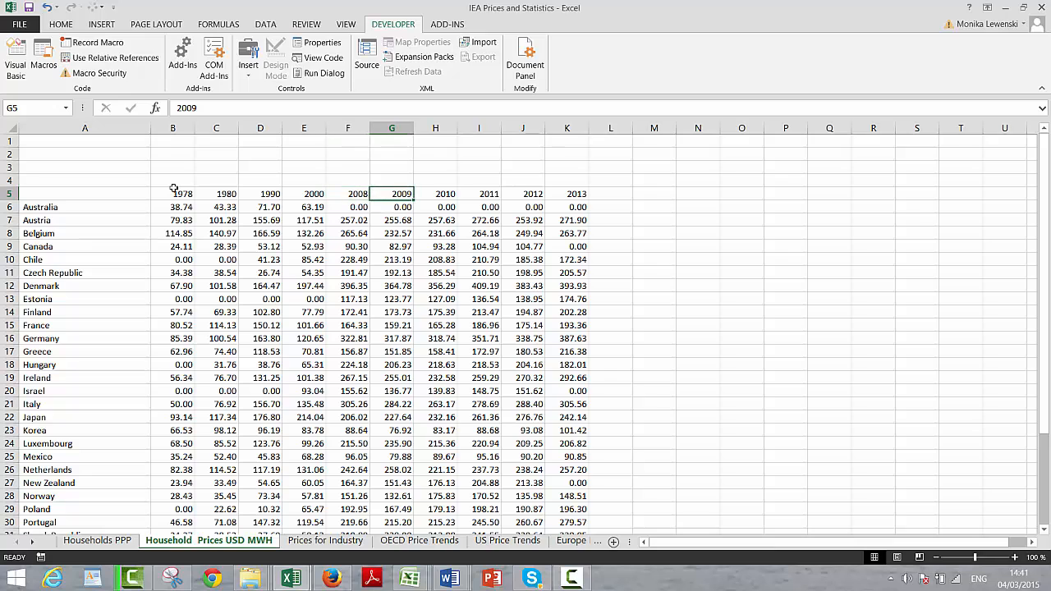
pyautogui.press('Left')
pyautogui.press('Left')
pyautogui.press('Left')
pyautogui.press('Left')
pyautogui.press('Left')
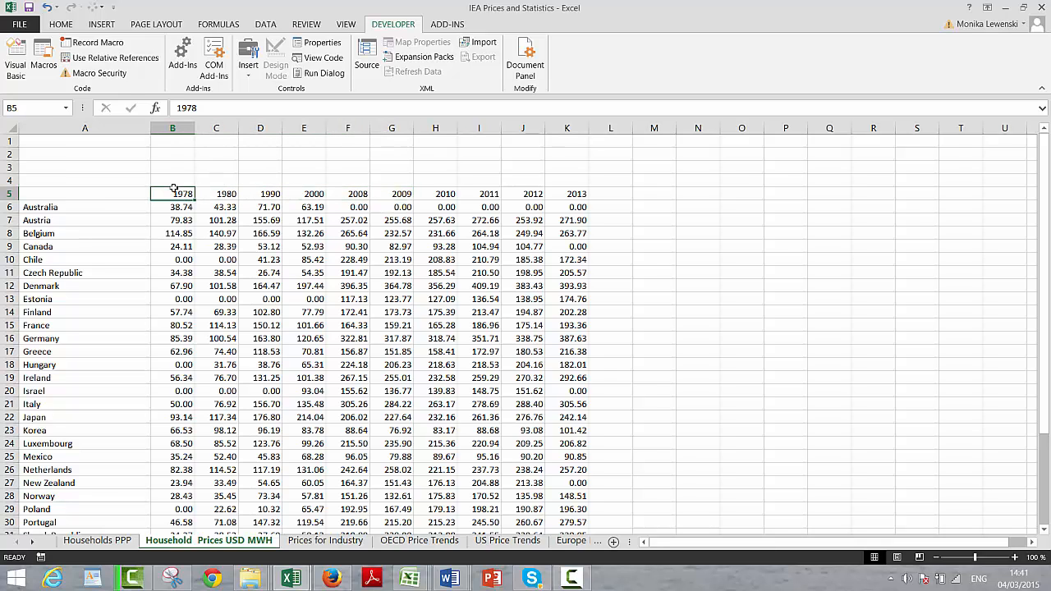
# Step: Look over the Prices for Industry sheet and return to the Household Prices USD MWH sheet
pyautogui.press('Up')
pyautogui.press('Up')
pyautogui.press('Up')
pyautogui.press('Up')
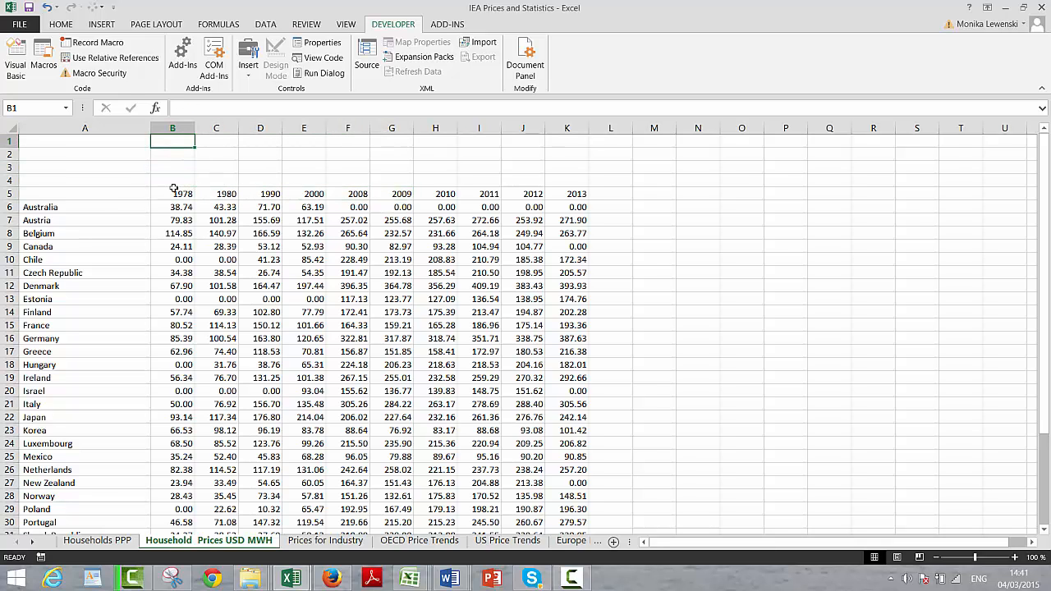
pyautogui.hotkey('ctrl', 'pagedown')
pyautogui.press('pagedown')
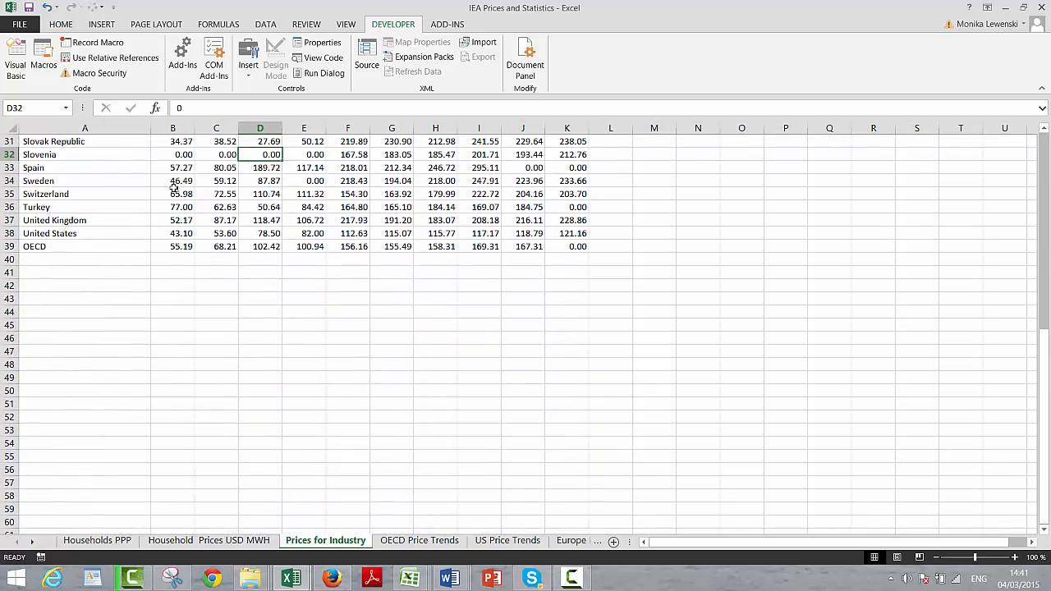
pyautogui.press('pageup')
pyautogui.hotkey('ctrl', 'pageup')
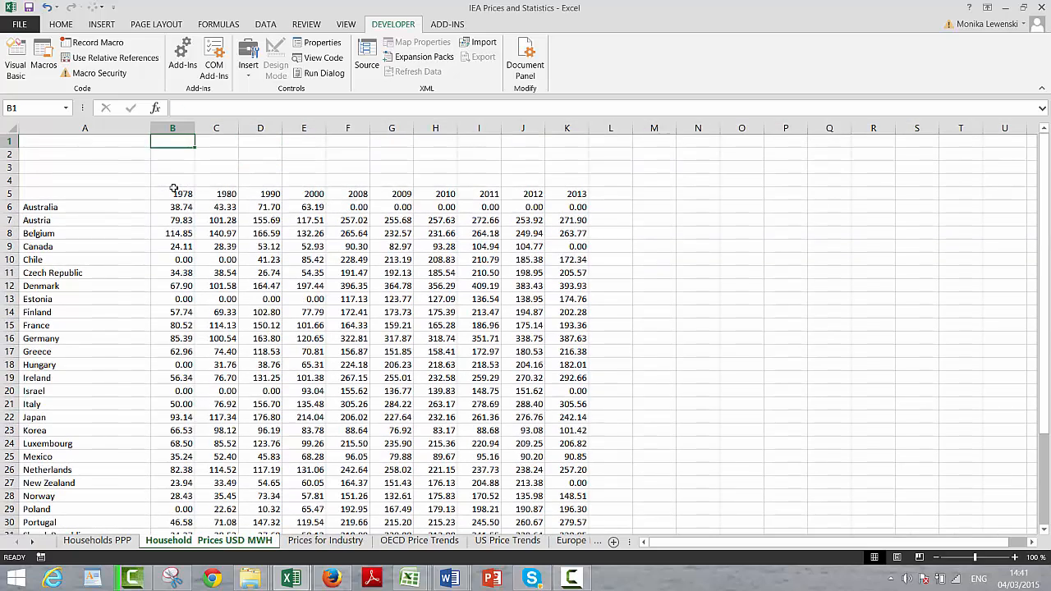
# Step: Insert a combo box form control over cell A2, above the country list, and deselect it
pyautogui.press('Down')
pyautogui.press('Left')
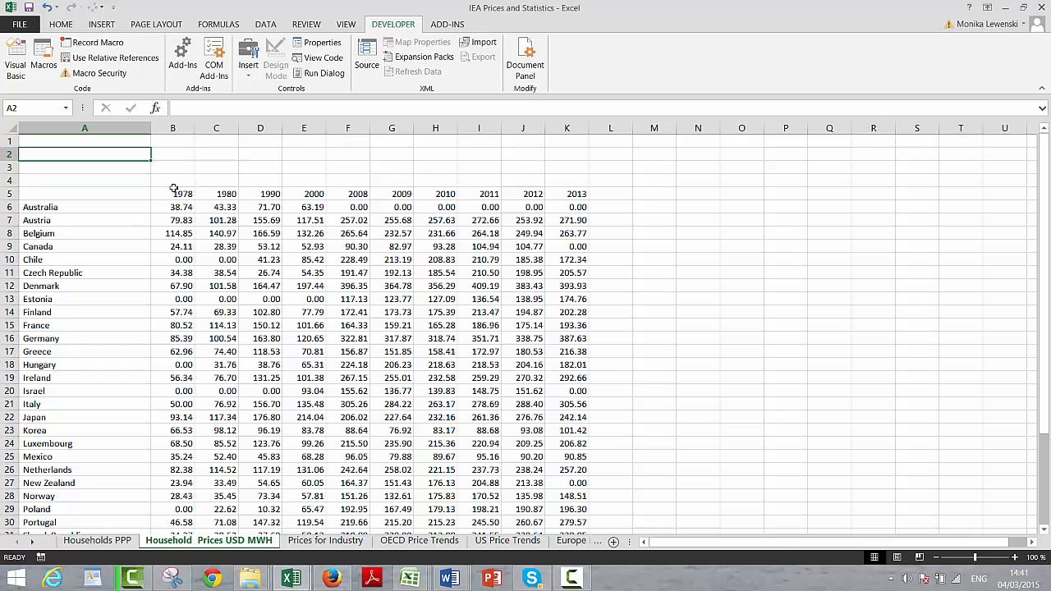
pyautogui.click(253, 59)
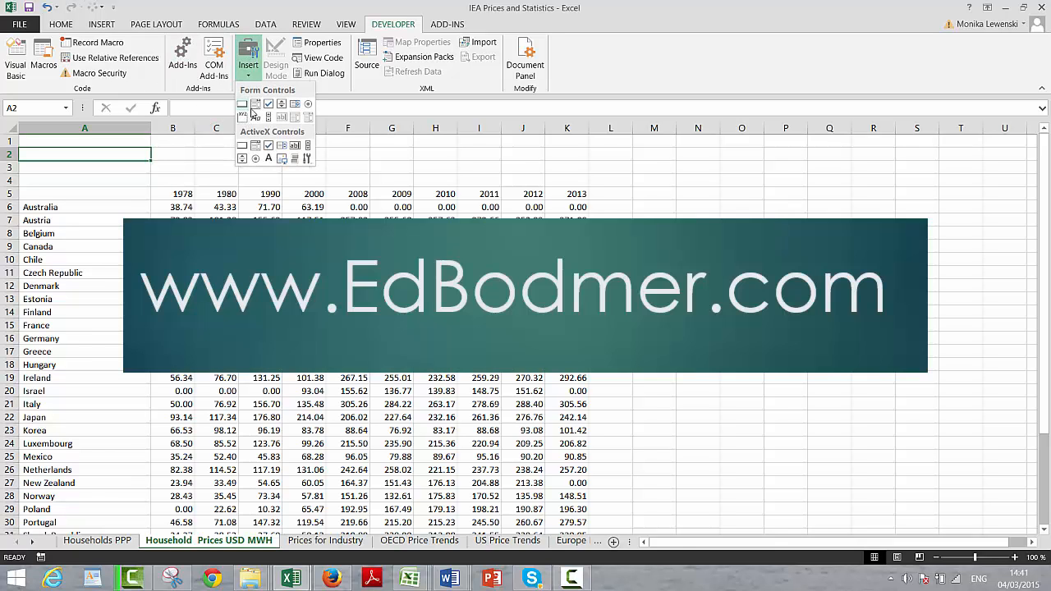
pyautogui.click(255, 104)
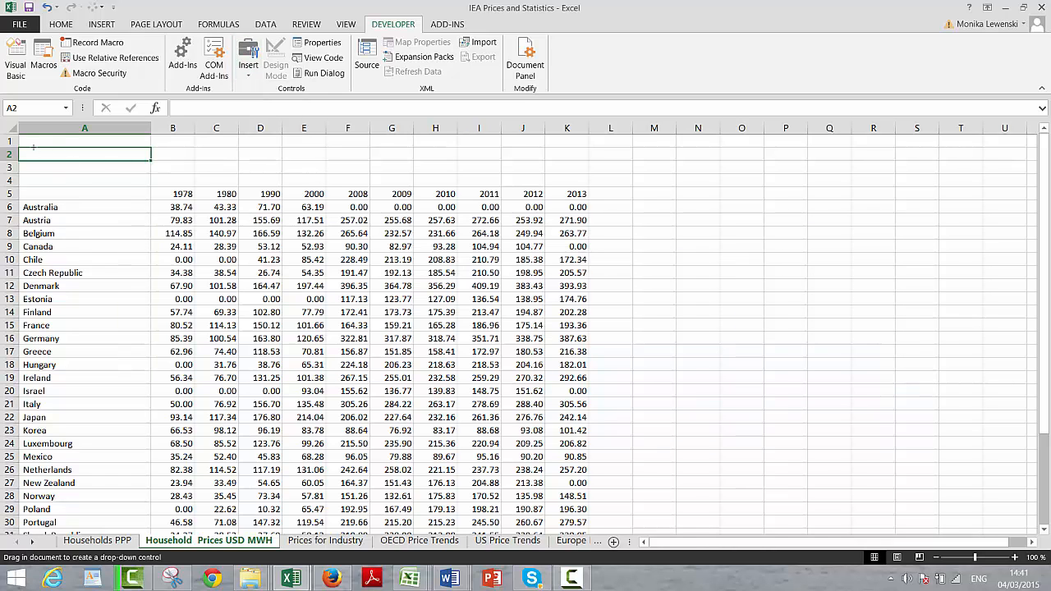
pyautogui.moveTo(32, 147); pyautogui.dragTo(147, 162)
pyautogui.click(126, 183)
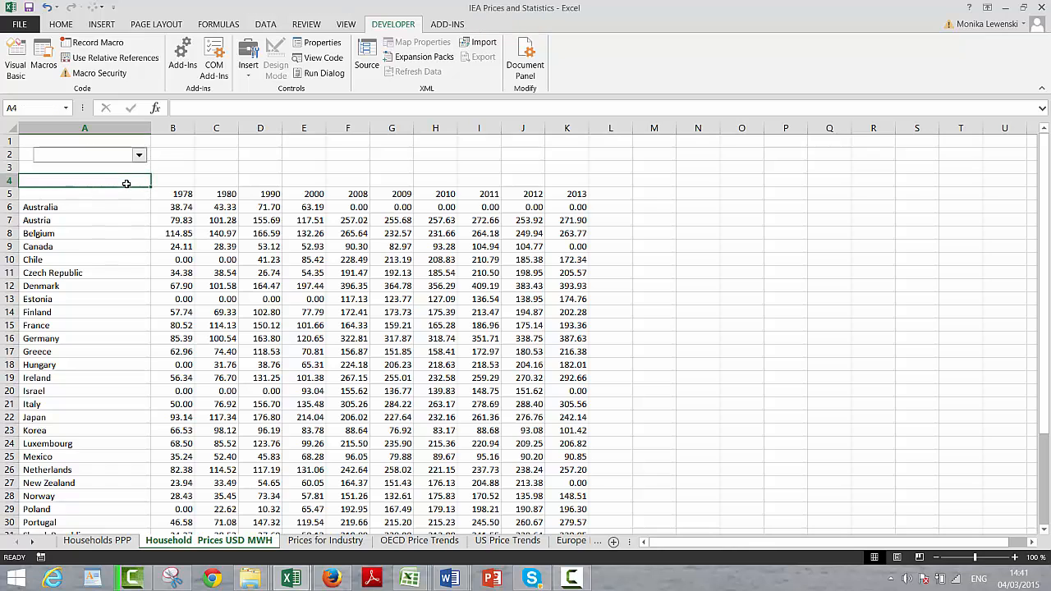
# Step: Check in the ribbon customization options that the Developer tab is enabled, and close the options
pyautogui.click(22, 27)
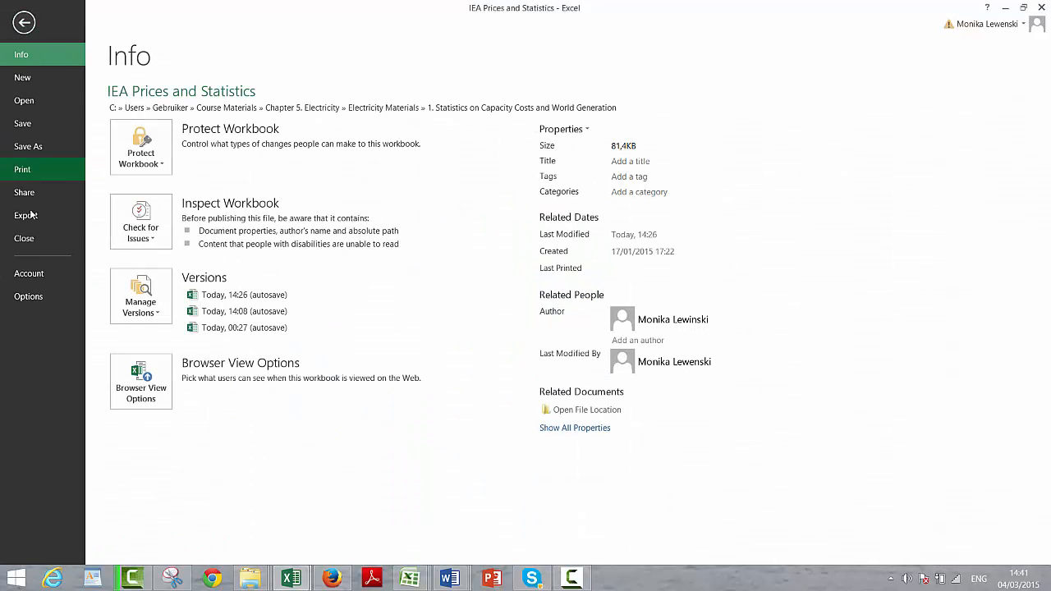
pyautogui.click(12, 295)
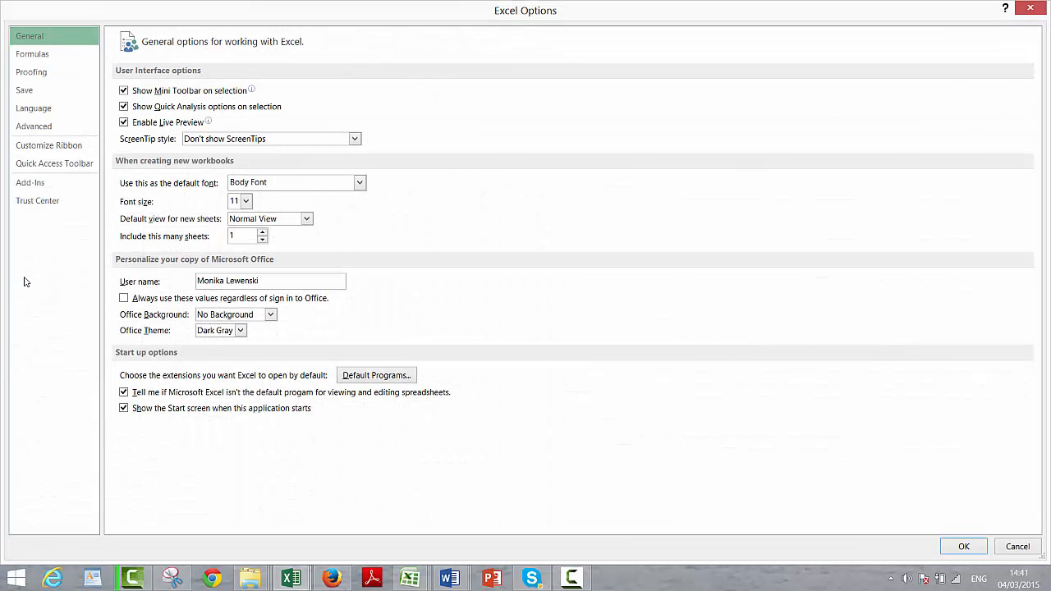
pyautogui.click(47, 148)
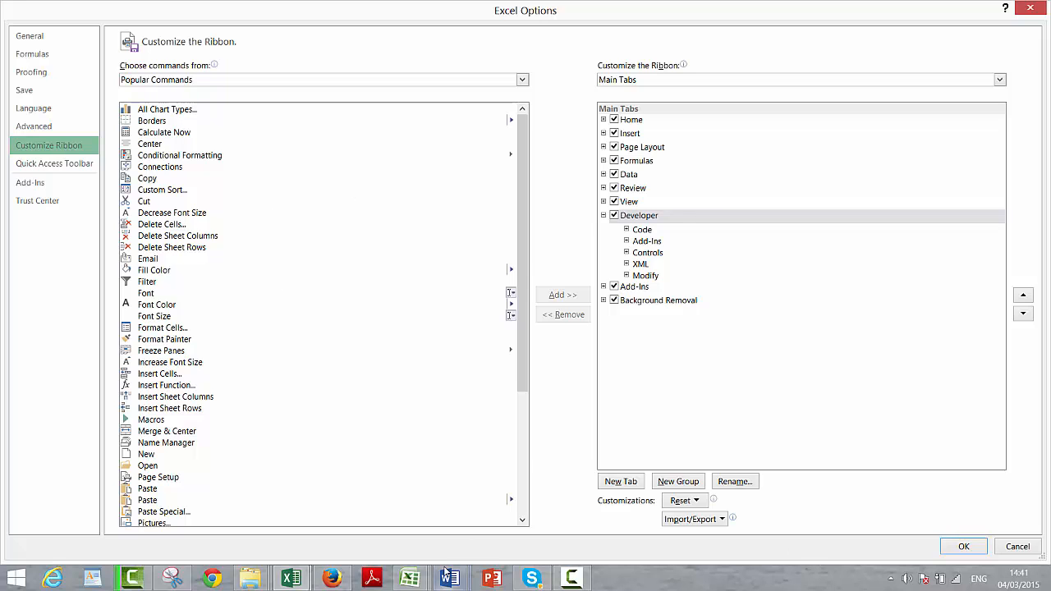
pyautogui.moveTo(411, 582)
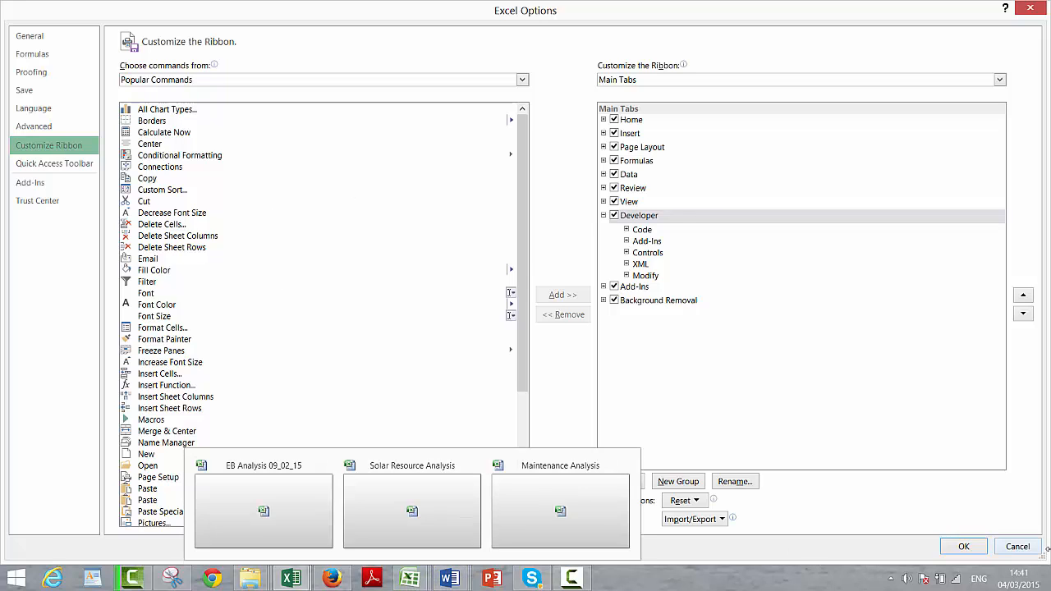
pyautogui.click(967, 547)
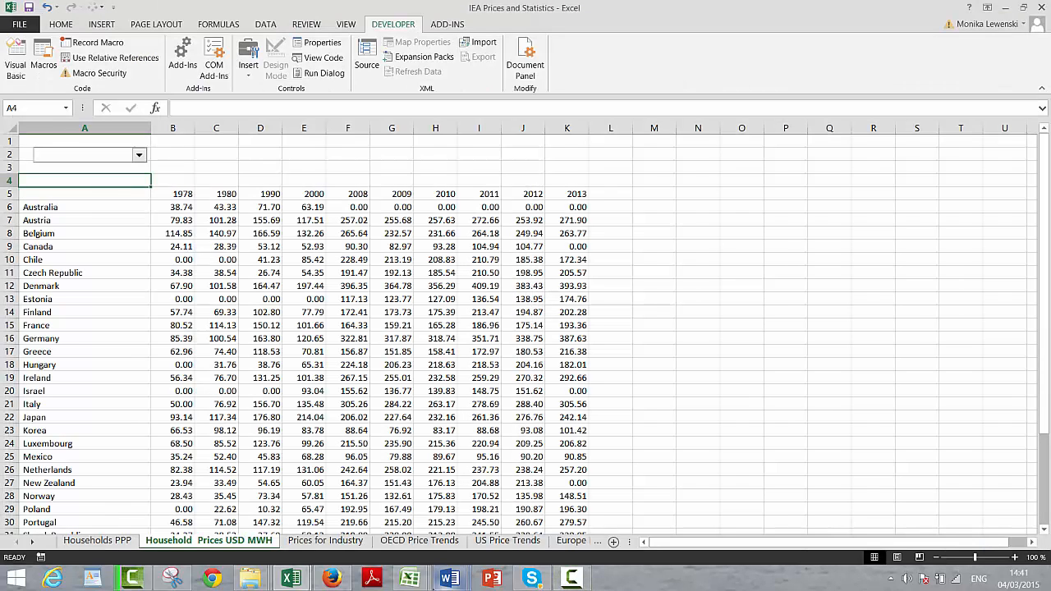
# Step: Switch to the Maintenance Analysis workbook and check the "Show Developer tab in the Ribbon" setting in its Excel Options
pyautogui.moveTo(416, 573)
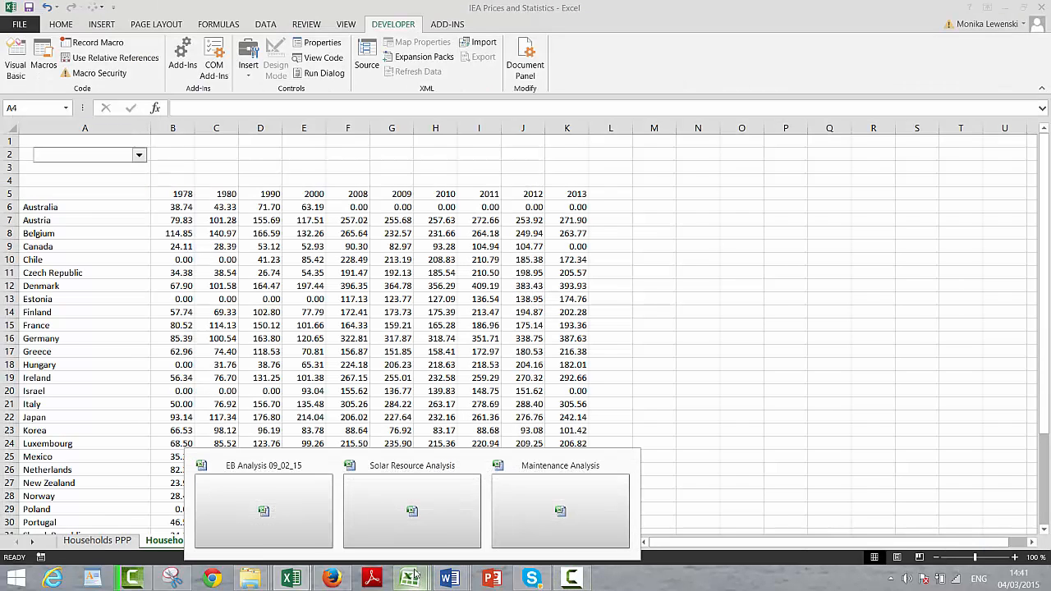
pyautogui.click(538, 496)
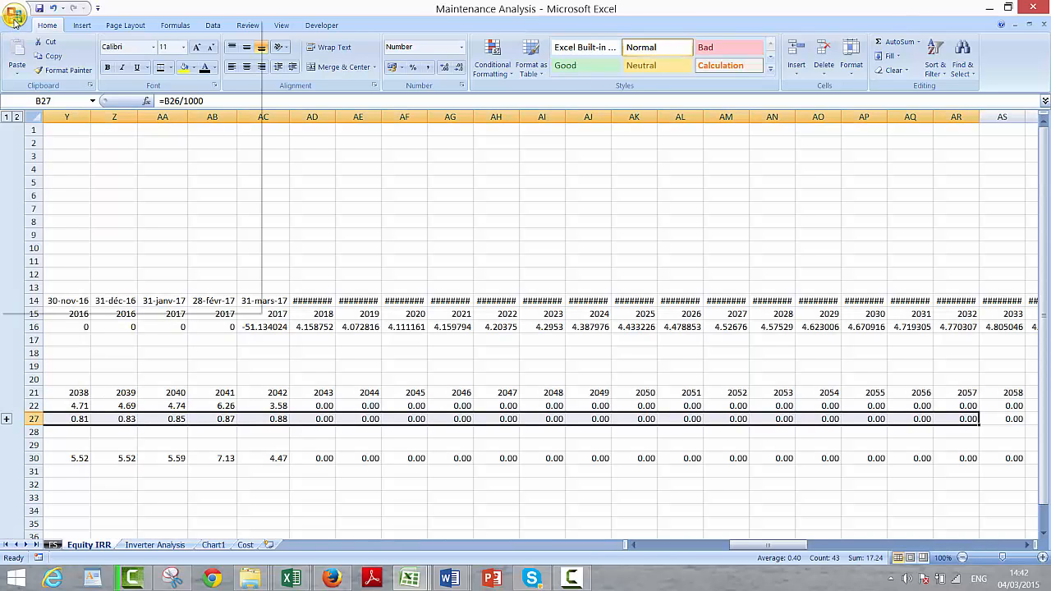
pyautogui.click(14, 20)
pyautogui.click(14, 20)
pyautogui.click(13, 20)
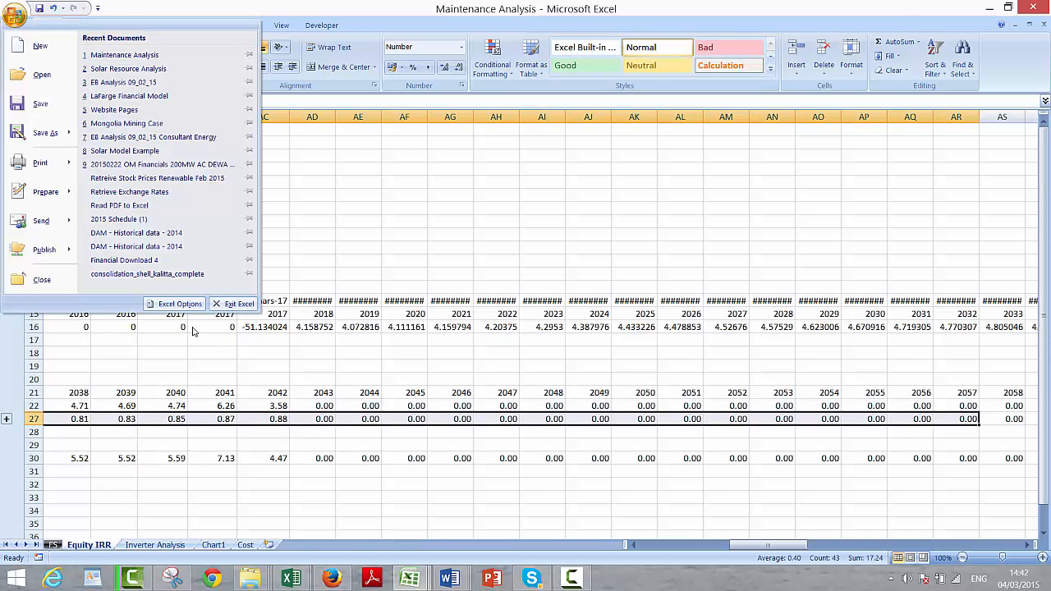
pyautogui.click(175, 305)
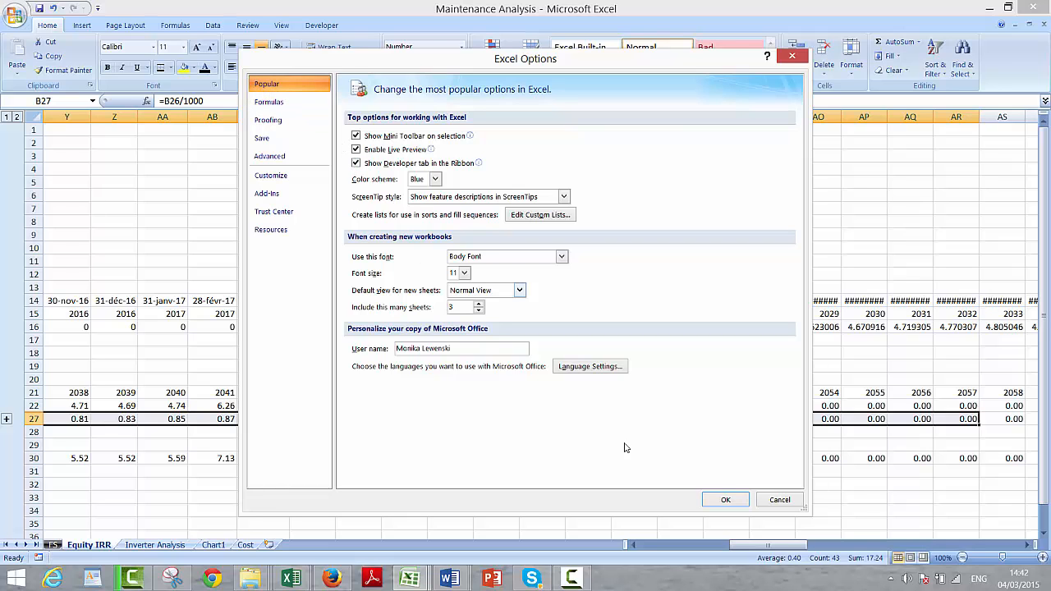
pyautogui.click(725, 500)
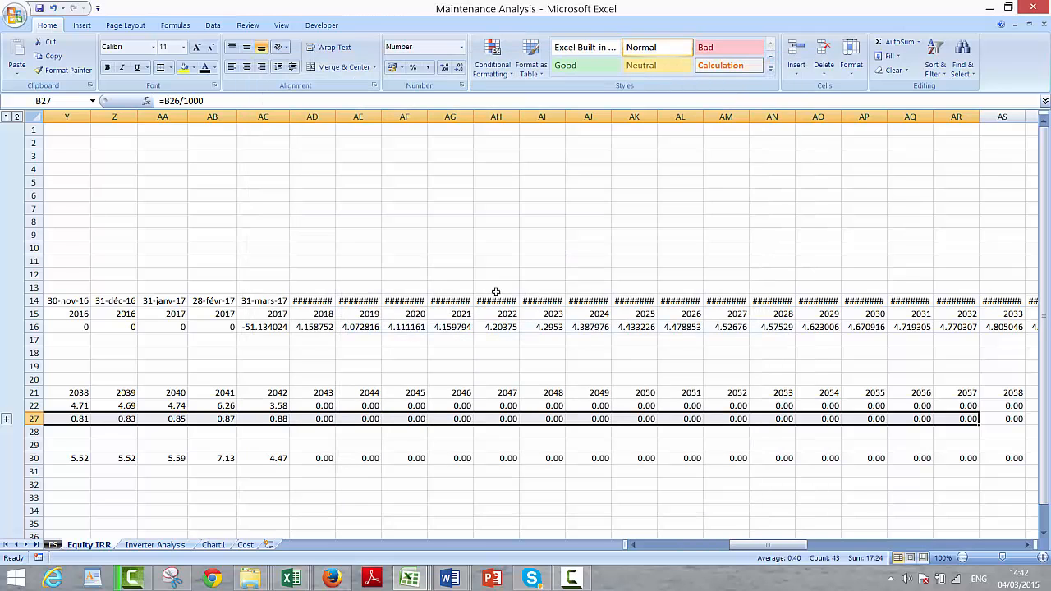
# Step: Switch back to the IEA Prices and Statistics workbook and select cell F6 on the household prices sheet
pyautogui.click(423, 234)
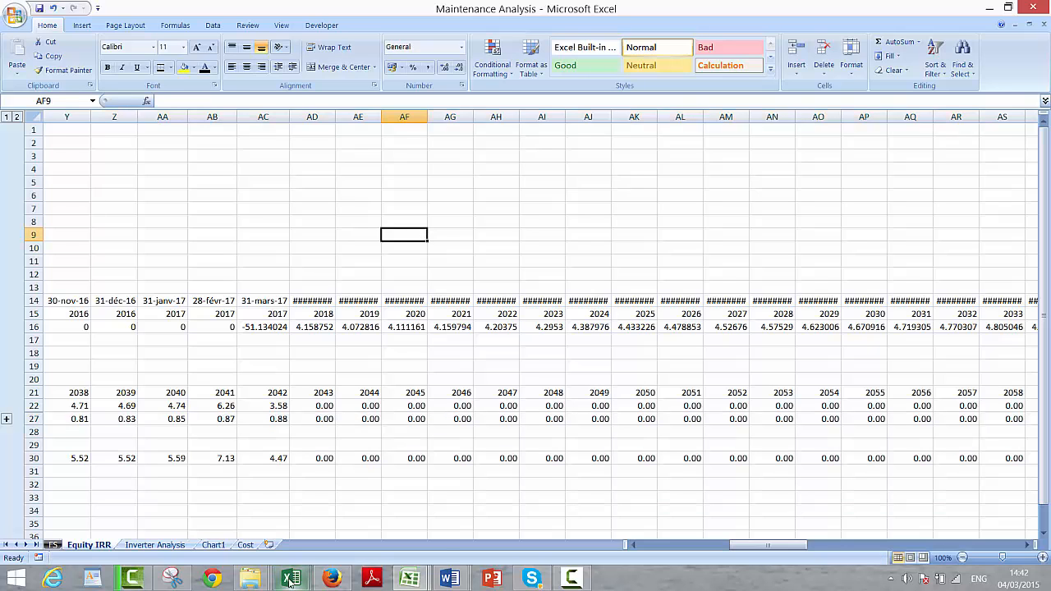
pyautogui.moveTo(290, 578)
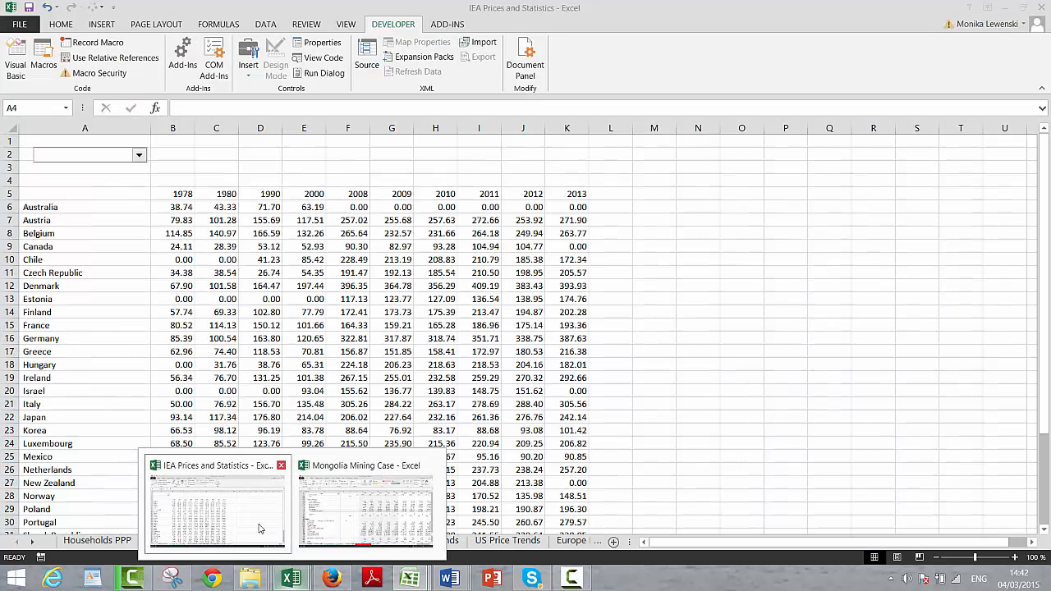
pyautogui.click(263, 534)
pyautogui.click(347, 207)
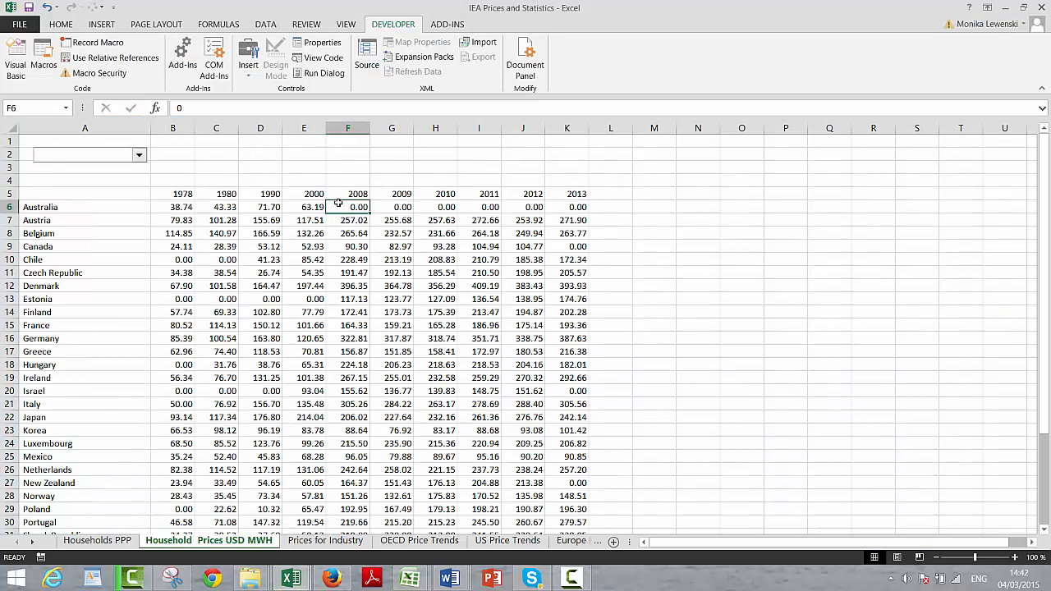
# Step: Set the combo box's input range to the country names in $A$6:$A$39
pyautogui.rightClick(97, 159)
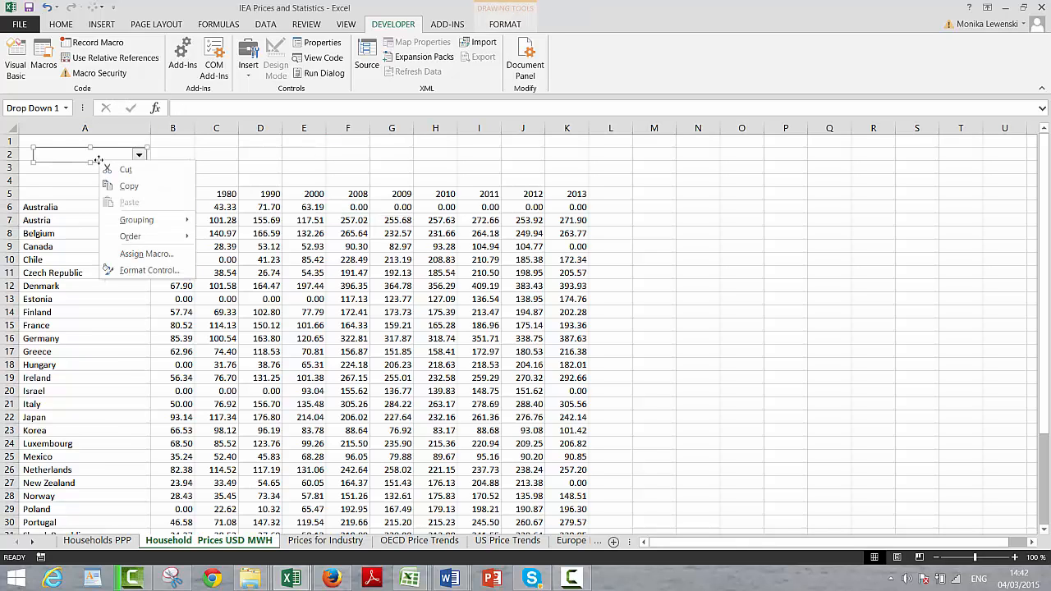
pyautogui.click(142, 266)
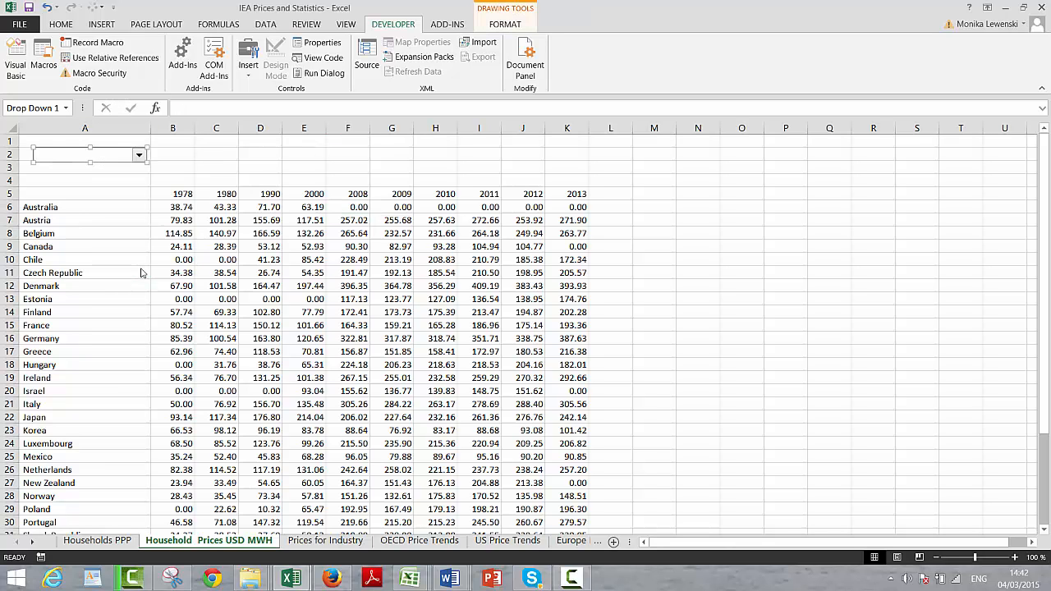
pyautogui.click(264, 325)
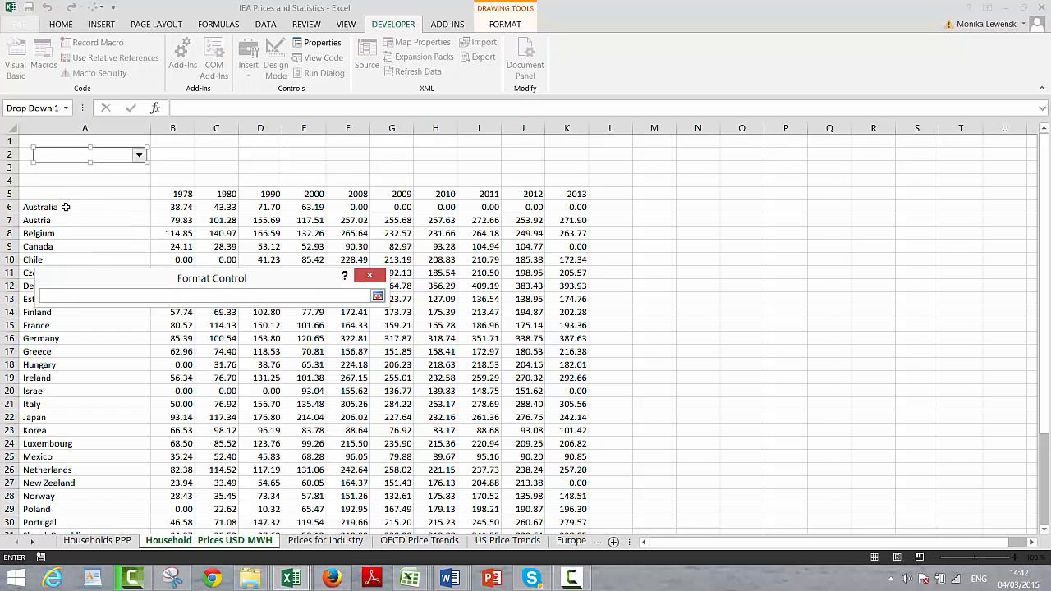
pyautogui.moveTo(65, 207); pyautogui.dragTo(146, 517)
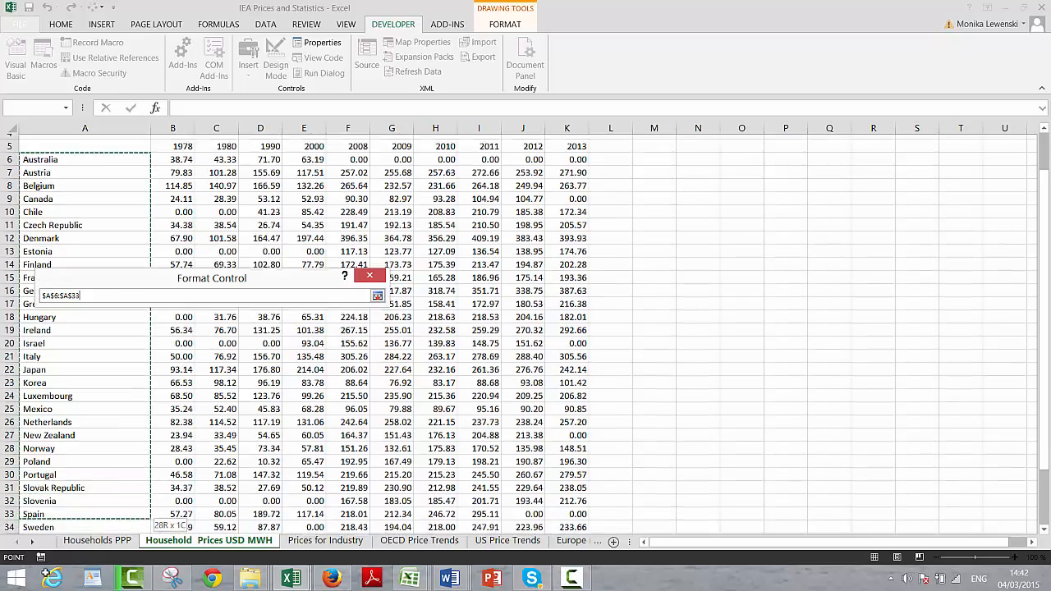
pyautogui.moveTo(46, 574); pyautogui.dragTo(53, 306)
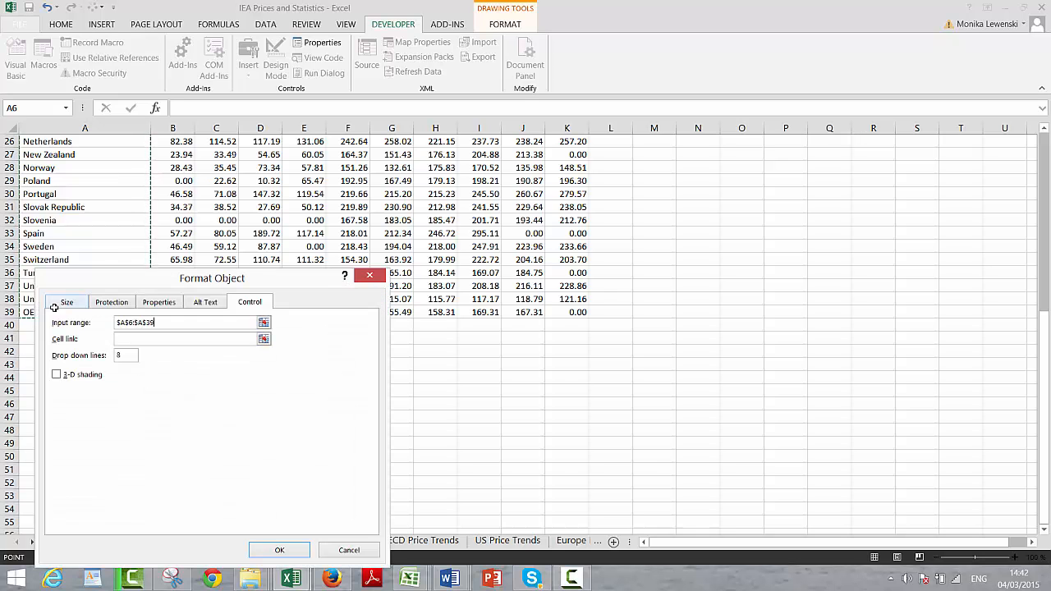
pyautogui.click(262, 322)
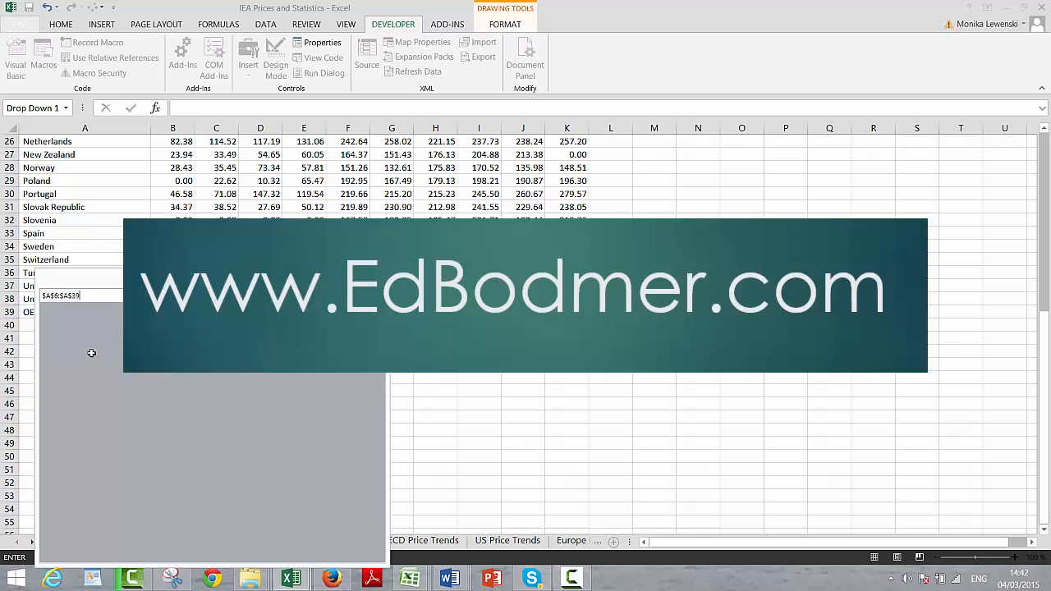
pyautogui.press('Return')
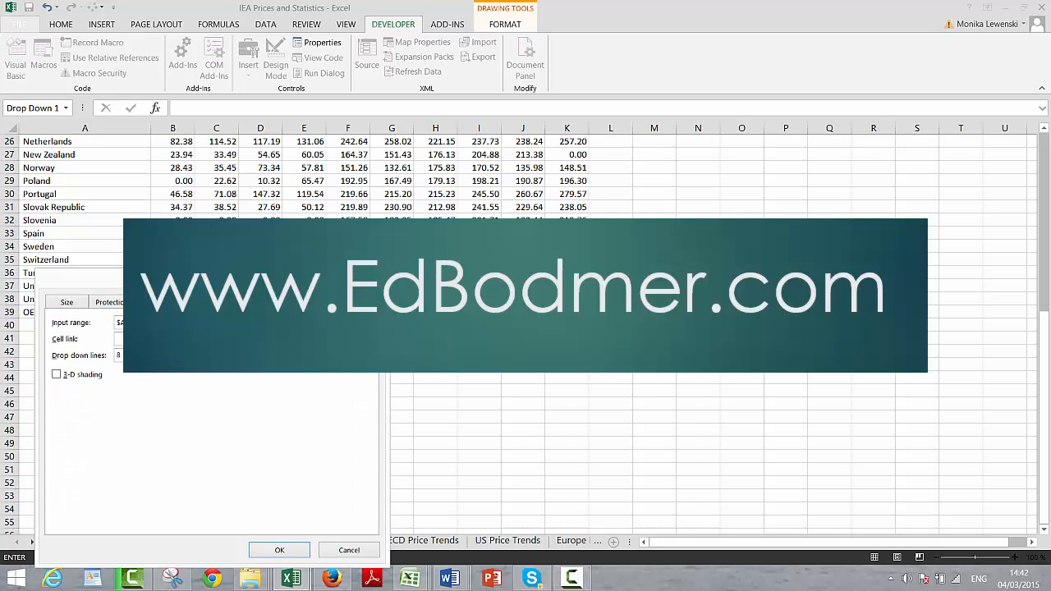
pyautogui.press('Return')
# Step: Link the combo box to cell $C$2 and apply the control settings
pyautogui.scroll(8, 191, 164)
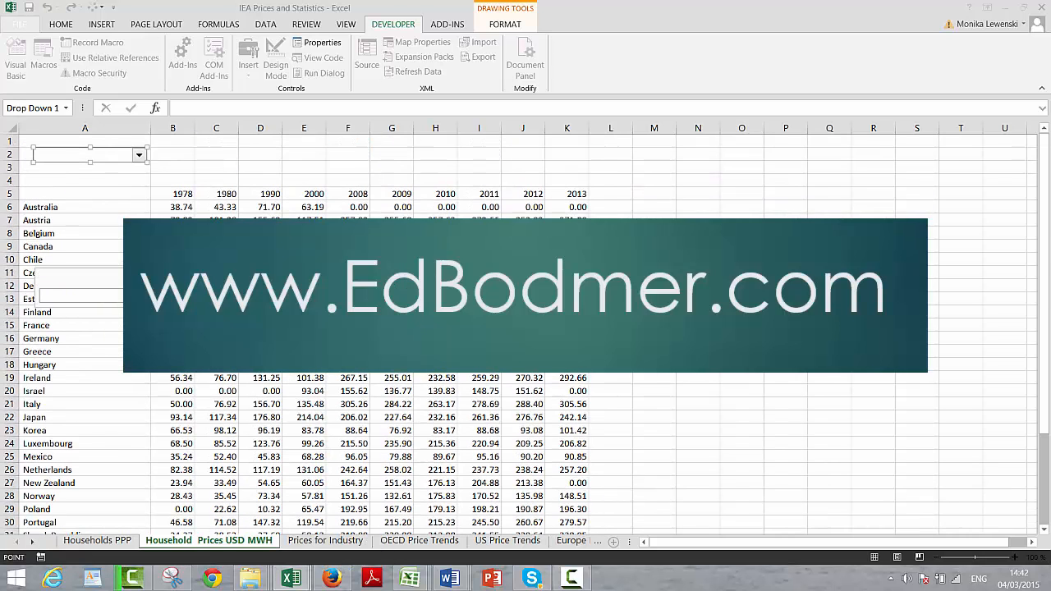
pyautogui.click(209, 153)
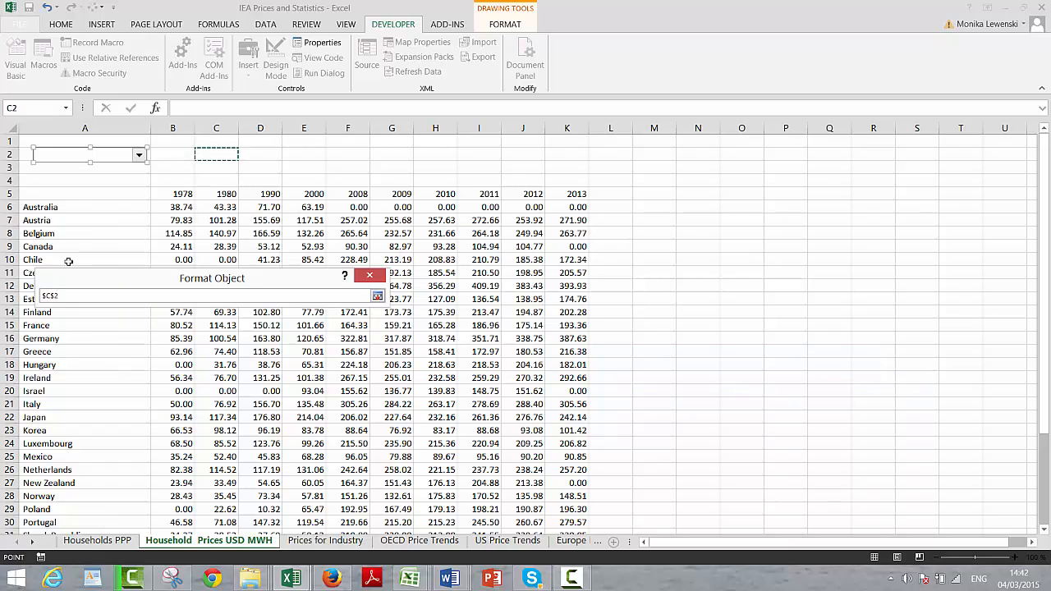
pyautogui.press('Return')
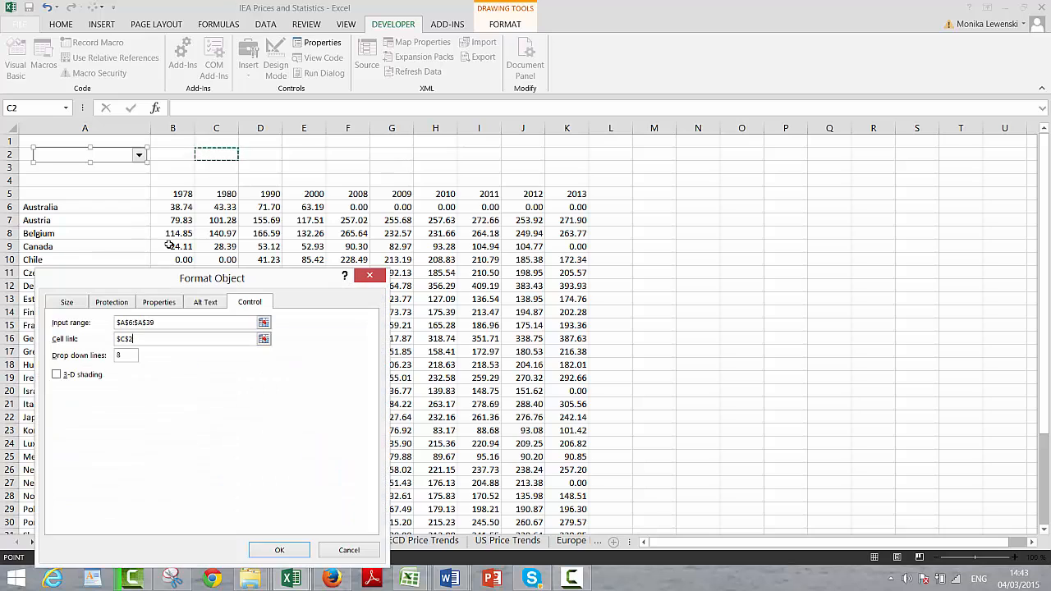
pyautogui.click(278, 550)
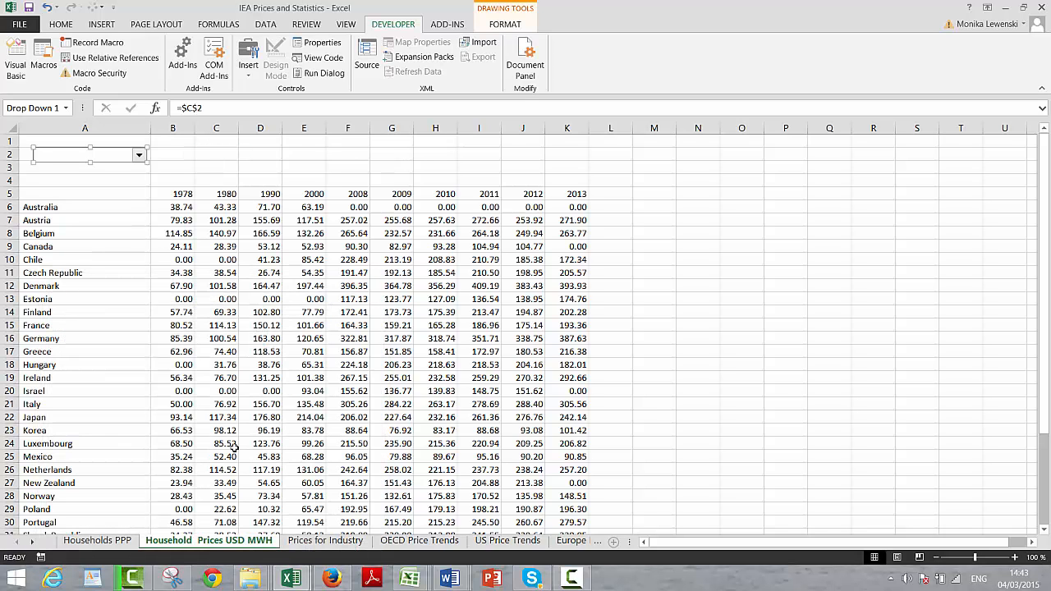
# Step: Deselect the combo box and test its list by choosing Belgium and finally Chile
pyautogui.click(187, 311)
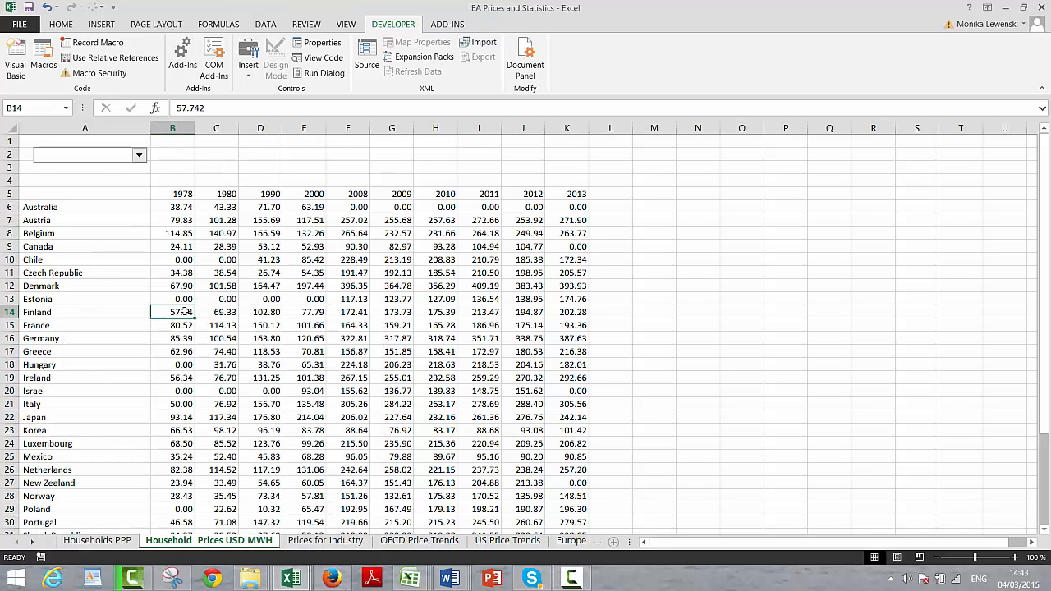
pyautogui.click(139, 158)
pyautogui.click(126, 191)
pyautogui.click(141, 157)
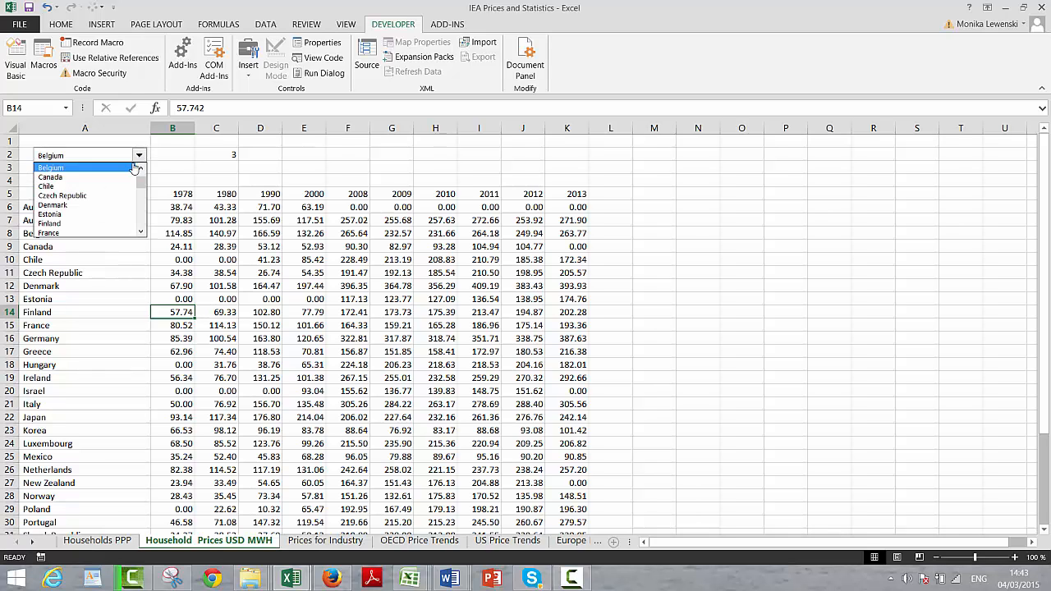
pyautogui.click(111, 188)
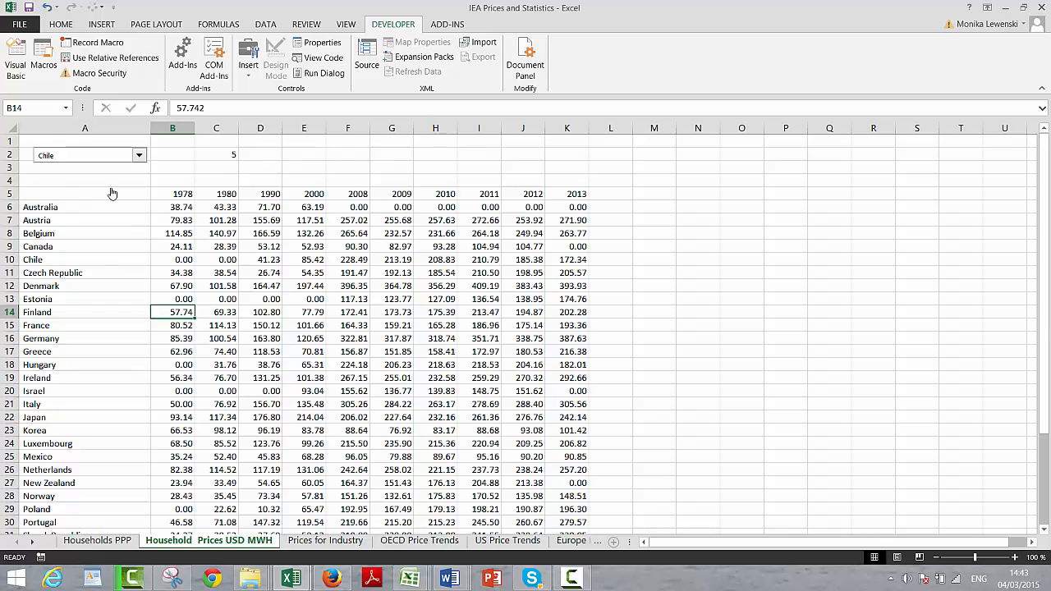
# Step: Start an INDEX formula in cell A41, below the table, with the country names A6:A39 as its array
pyautogui.press('pagedown')
pyautogui.press('Left')
pyautogui.press('Up')
pyautogui.press('Up')
pyautogui.press('Up')
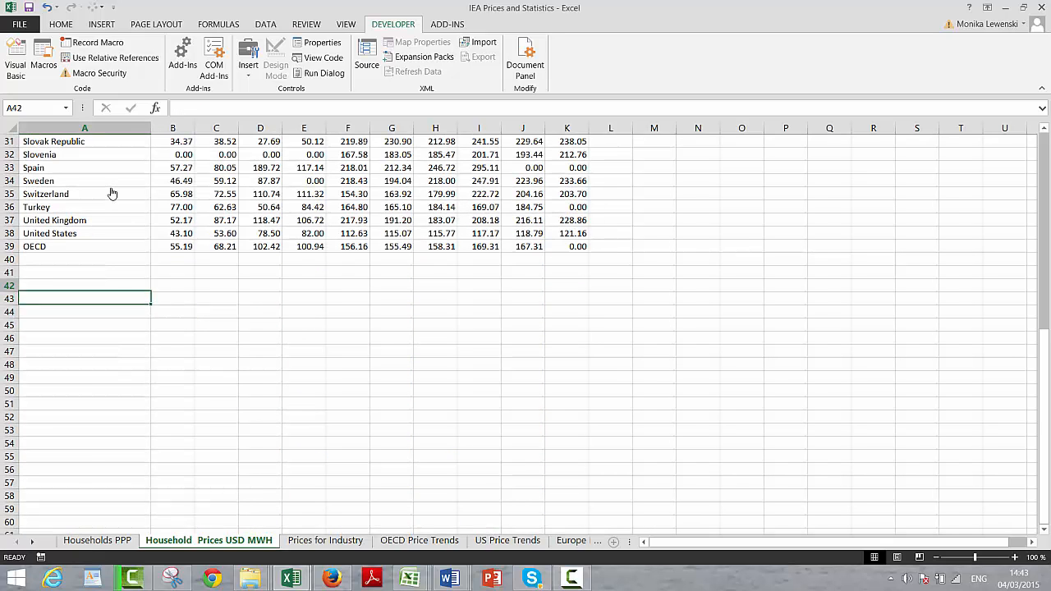
pyautogui.write('=index(')
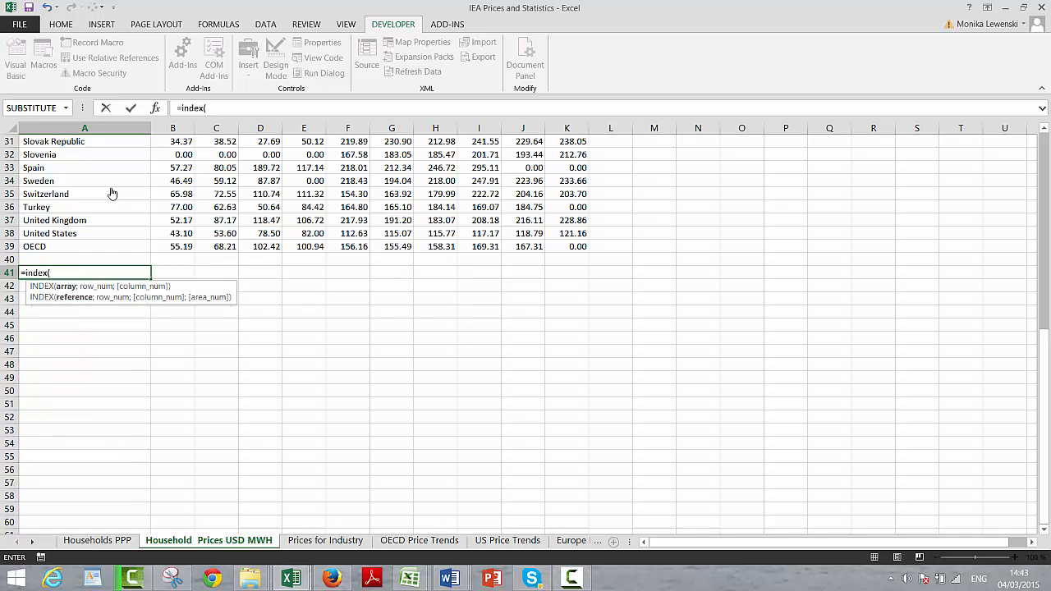
pyautogui.press('Up')
pyautogui.press('Up')
pyautogui.press('Up')
pyautogui.press('Up')
pyautogui.press('Down')
pyautogui.press('Down')
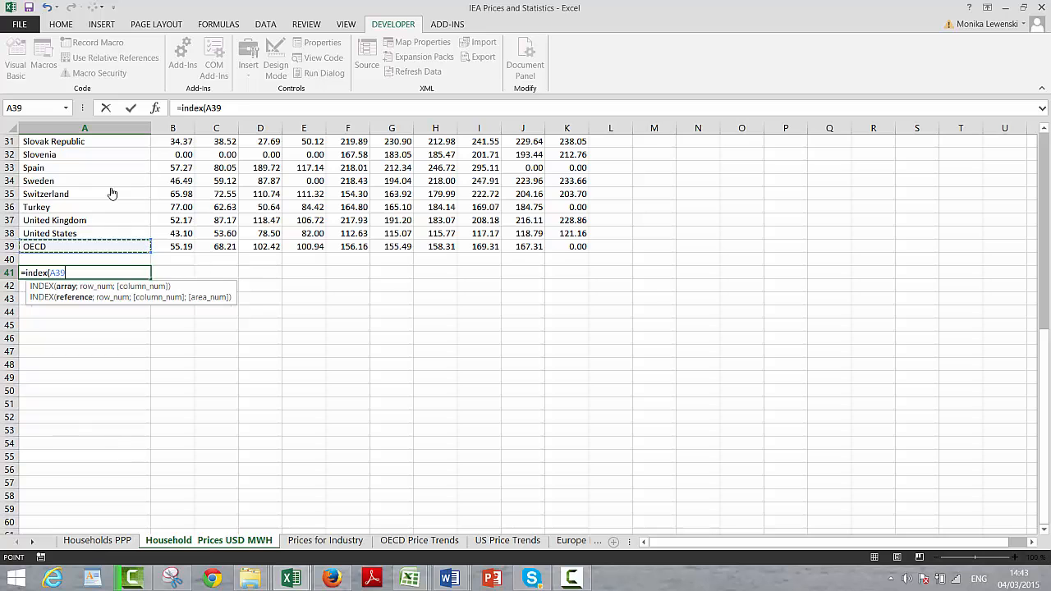
pyautogui.hotkey('ctrl', 'shift', 'Up')
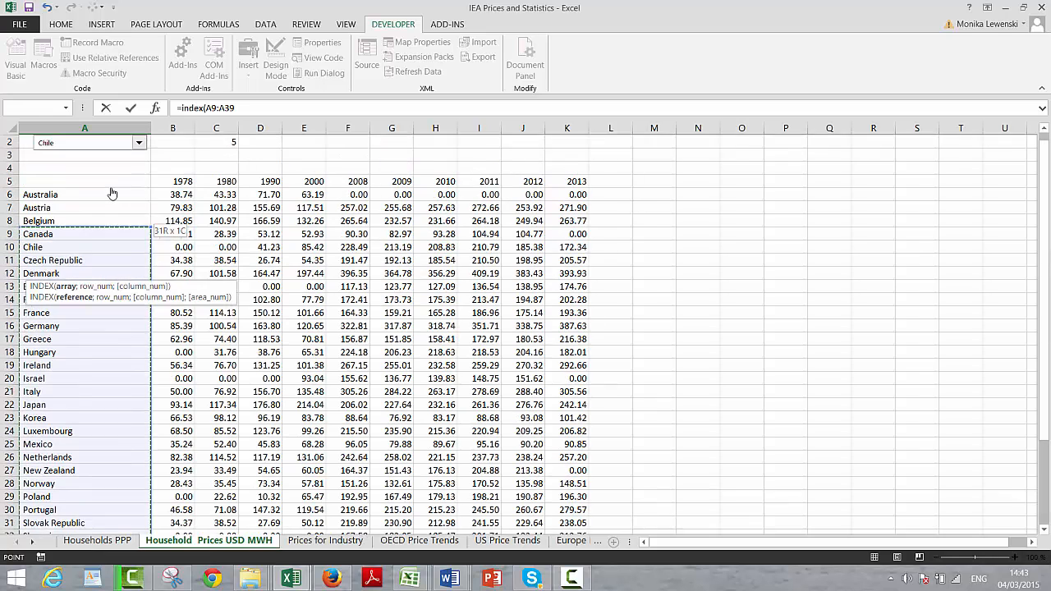
pyautogui.hotkey('shift', 'Down')
pyautogui.hotkey('shift', 'Down')
pyautogui.hotkey('shift', 'Down')
pyautogui.hotkey('shift', 'Up')
pyautogui.hotkey('shift', 'Up')
pyautogui.hotkey('shift', 'Up')
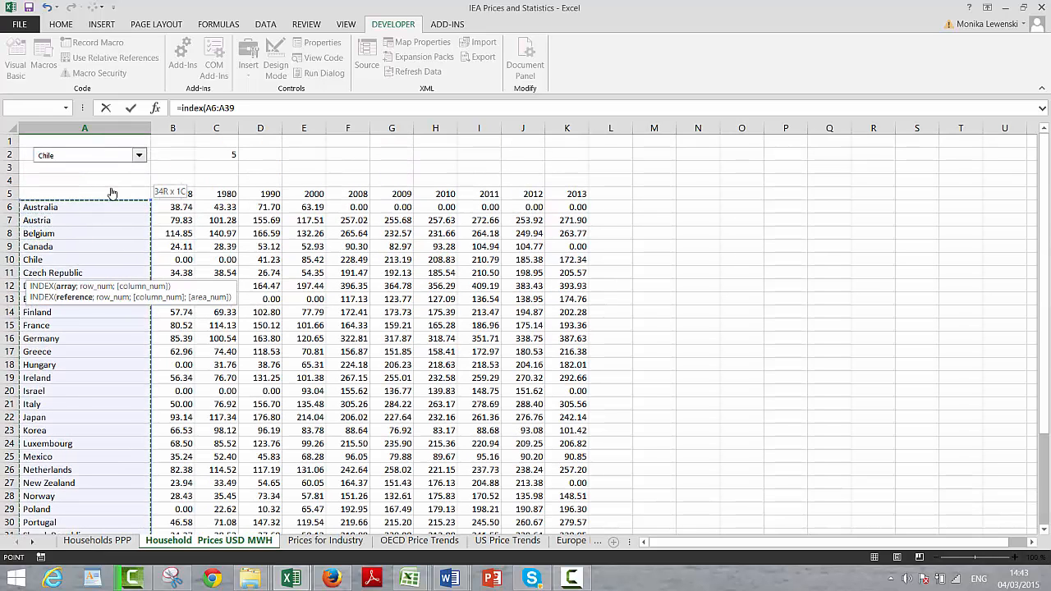
# Step: Complete the INDEX formula in A41 with absolute reference $C$2 as the row number
pyautogui.write(';')
pyautogui.click(221, 155)
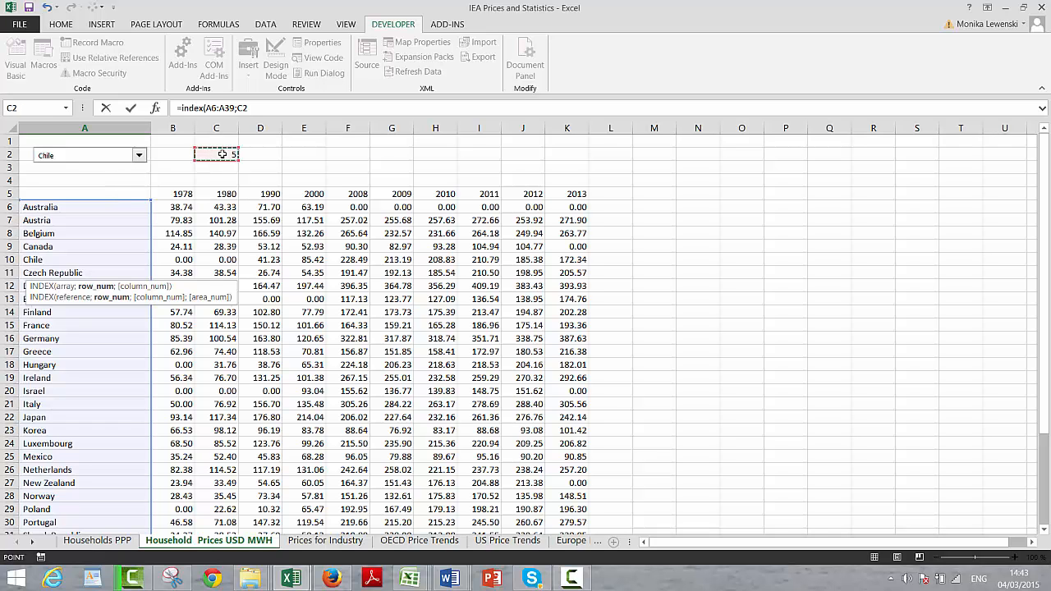
pyautogui.write(')')
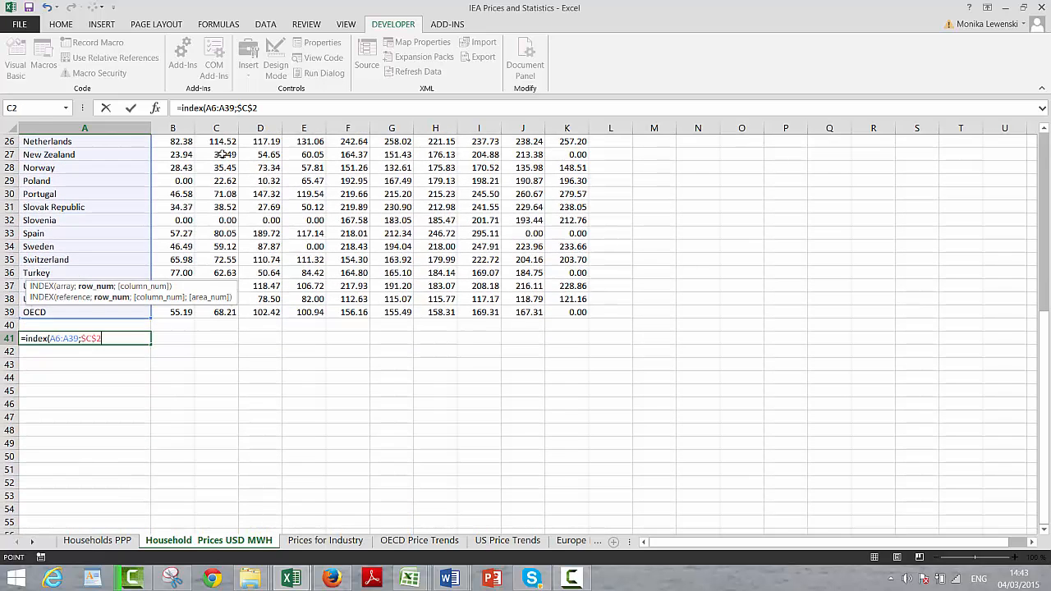
pyautogui.press('Return')
# Step: Fill the INDEX formula from A41 across to K41
pyautogui.press('Up')
pyautogui.hotkey('shift', 'Right')
pyautogui.hotkey('shift', 'Right')
pyautogui.hotkey('shift', 'Right')
pyautogui.hotkey('shift', 'Right')
pyautogui.hotkey('shift', 'Right')
pyautogui.hotkey('shift', 'Right')
pyautogui.hotkey('shift', 'Right')
pyautogui.hotkey('shift', 'Right')
pyautogui.hotkey('shift', 'Right')
pyautogui.hotkey('shift', 'Right')
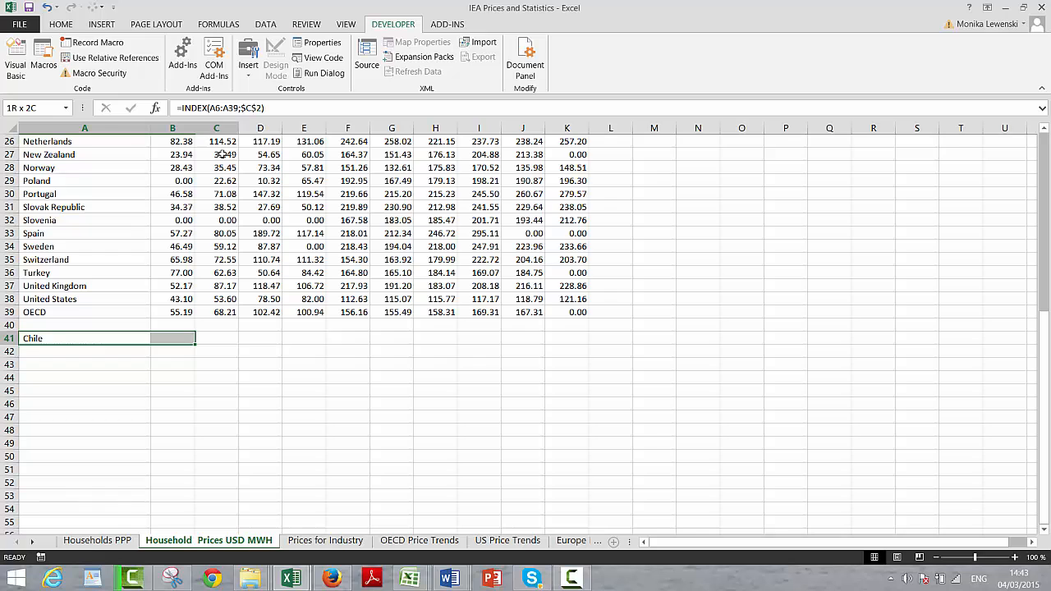
pyautogui.hotkey('ctrl', 'r')
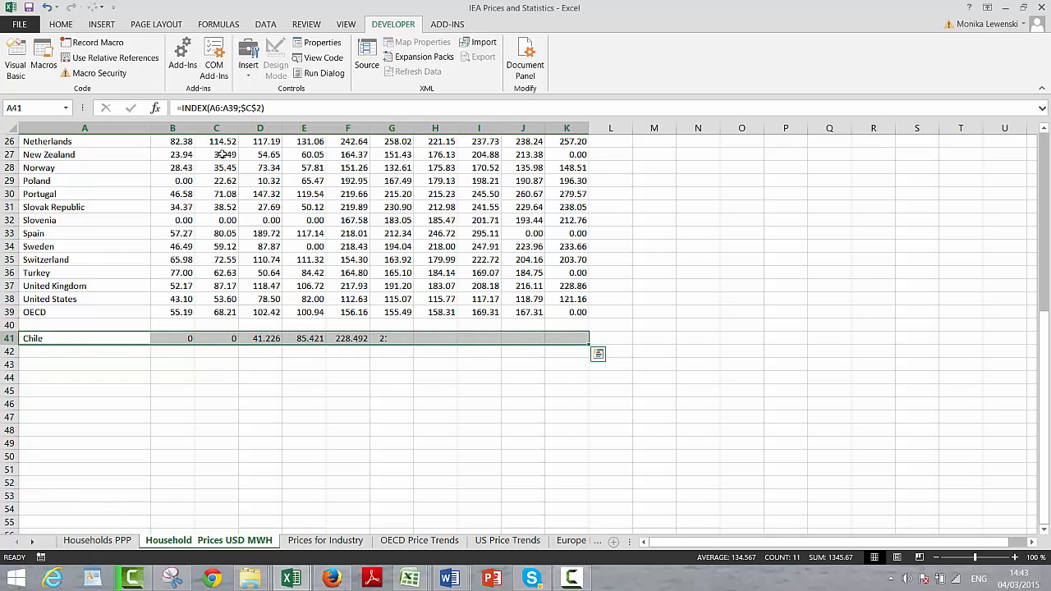
# Step: Review the filled lookup row 41 and compare it with the combo box and its linked cell
pyautogui.press('Right')
pyautogui.press('Right')
pyautogui.press('Left')
pyautogui.press('Left')
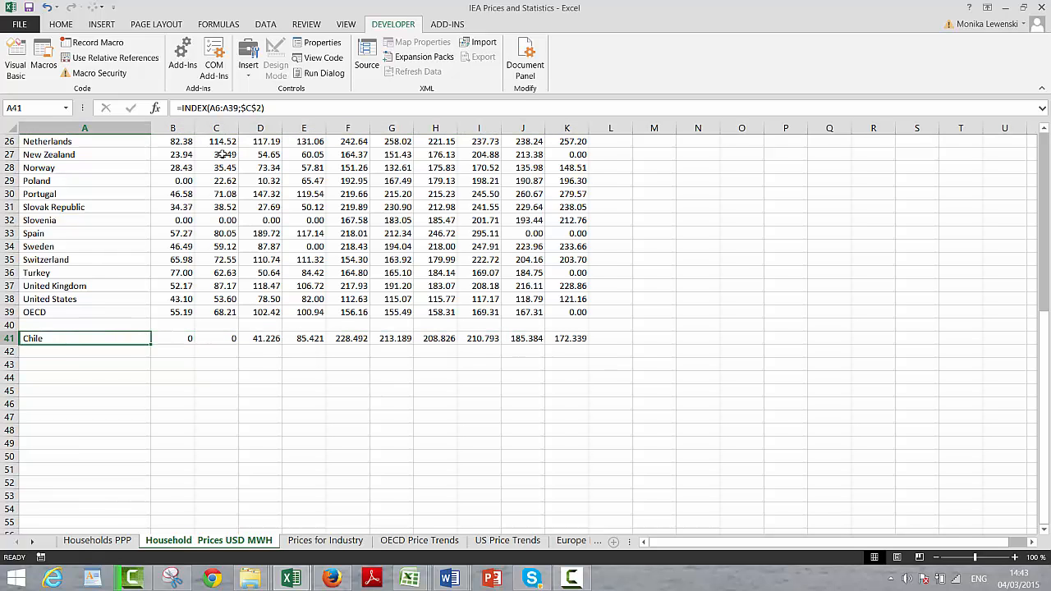
pyautogui.press('Right')
pyautogui.press('Right')
pyautogui.press('Up')
pyautogui.press('Up')
pyautogui.press('Up')
pyautogui.press('Up')
pyautogui.press('Up')
pyautogui.press('Up')
pyautogui.press('Up')
pyautogui.press('Up')
pyautogui.press('Up')
pyautogui.press('Up')
pyautogui.press('Up')
pyautogui.press('Up')
pyautogui.press('Up')
pyautogui.press('Up')
pyautogui.press('Up')
pyautogui.press('Up')
pyautogui.press('Up')
pyautogui.press('Up')
pyautogui.press('Up')
pyautogui.press('Up')
pyautogui.press('Up')
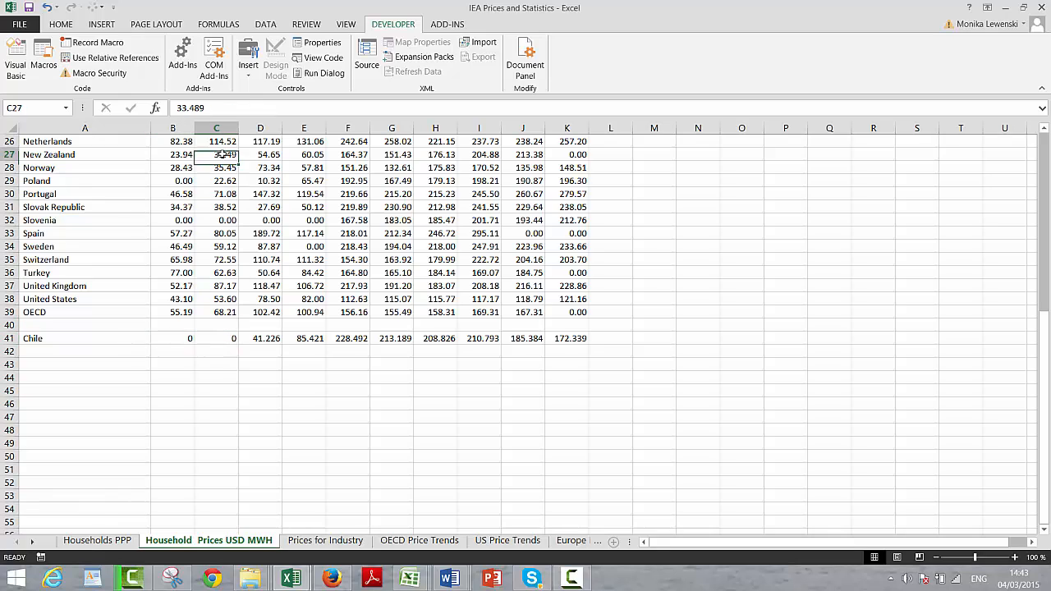
pyautogui.press('Down')
pyautogui.press('Down')
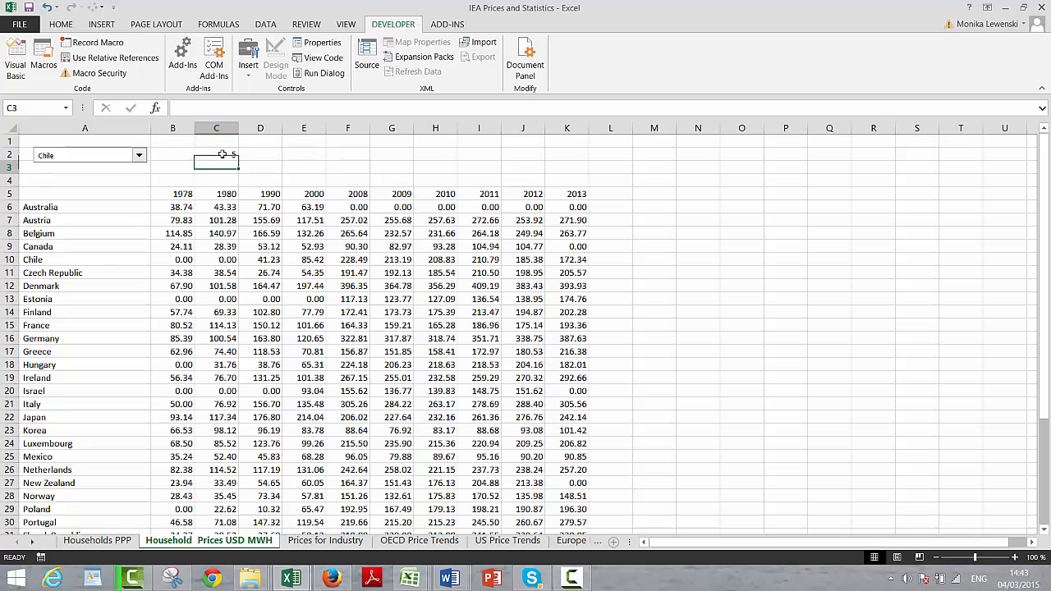
pyautogui.press('Down')
pyautogui.press('pagedown')
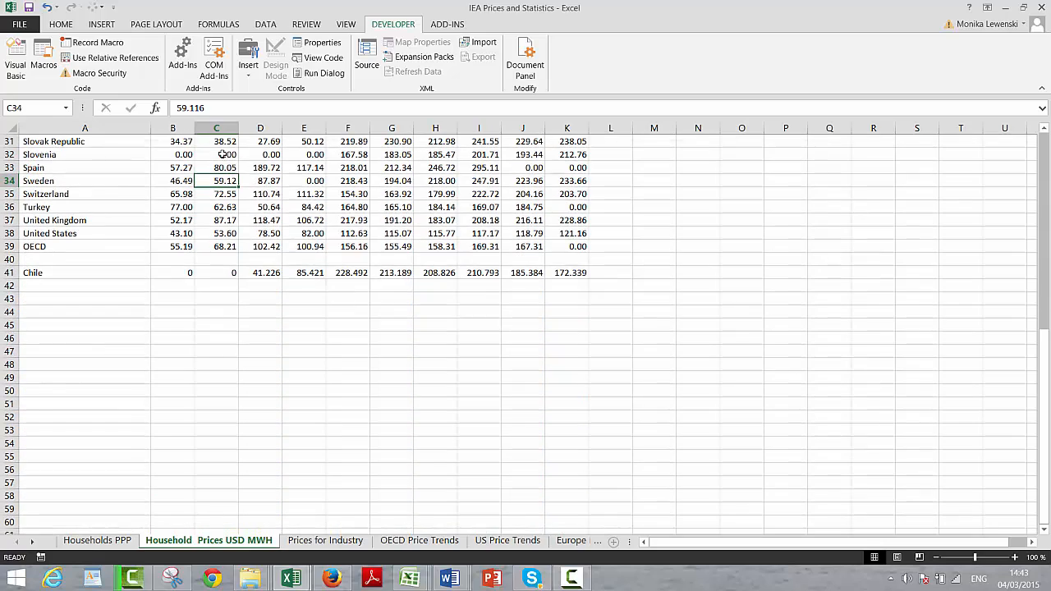
# Step: Insert a default column chart from the year headers A5:K5 and the lookup row A41:K41
pyautogui.press('pageup')
pyautogui.press('Down')
pyautogui.press('Left')
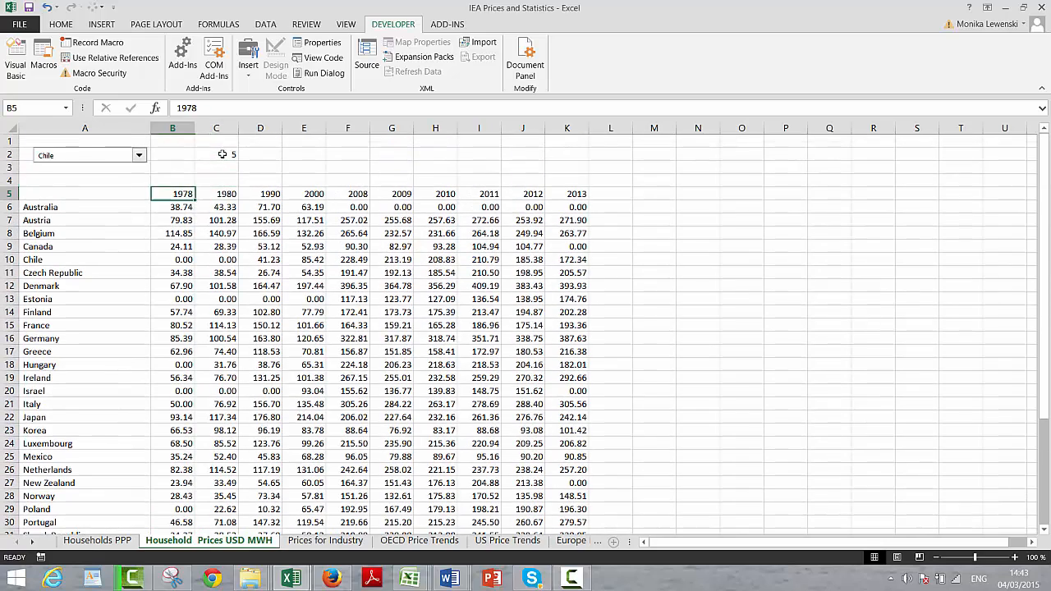
pyautogui.press('Left')
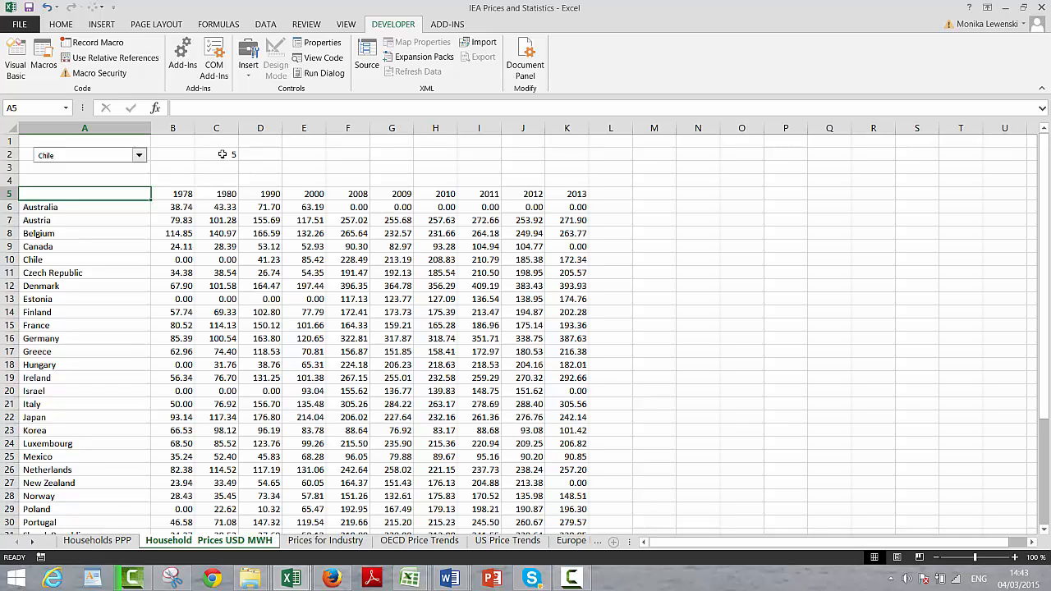
pyautogui.hotkey('shift', 'Right')
pyautogui.hotkey('shift', 'Right')
pyautogui.hotkey('shift', 'Right')
pyautogui.hotkey('shift', 'Right')
pyautogui.hotkey('shift', 'Right')
pyautogui.hotkey('shift', 'Right')
pyautogui.hotkey('shift', 'Right')
pyautogui.hotkey('shift', 'Right')
pyautogui.hotkey('shift', 'Right')
pyautogui.hotkey('shift', 'Right')
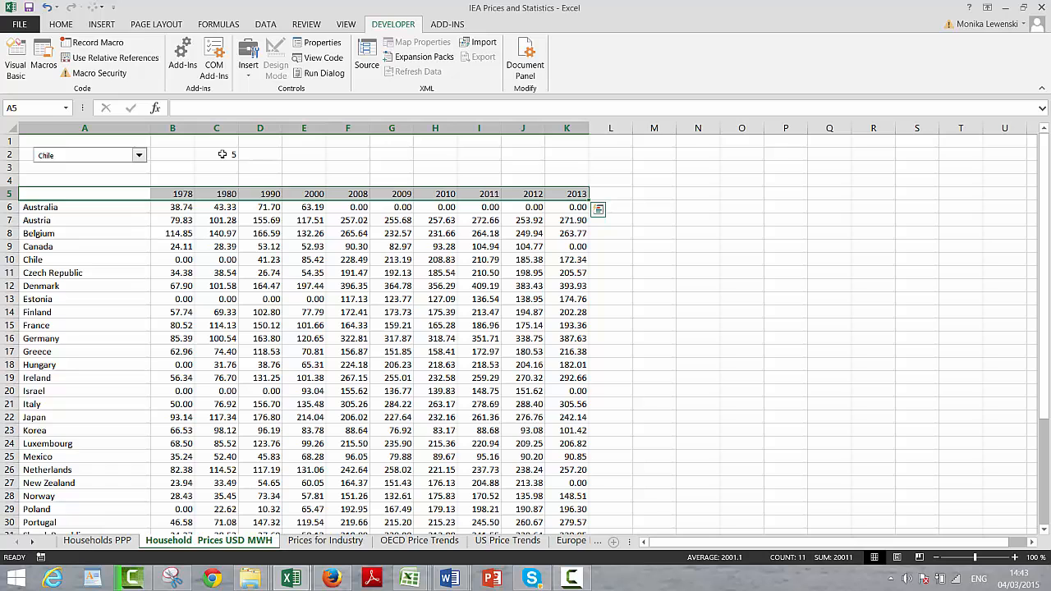
pyautogui.click(1044, 506)
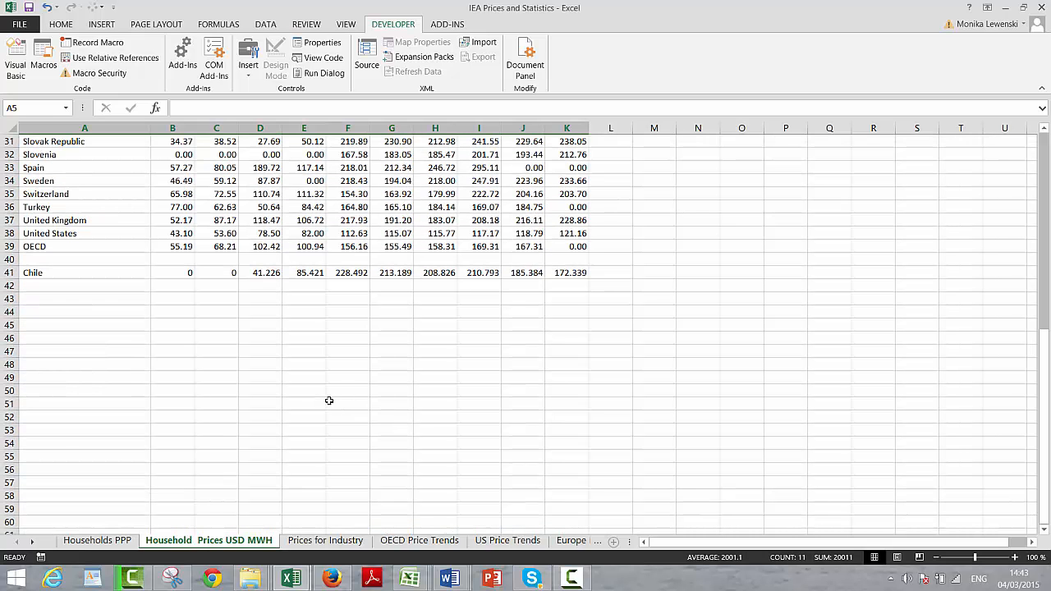
pyautogui.click(38, 272)
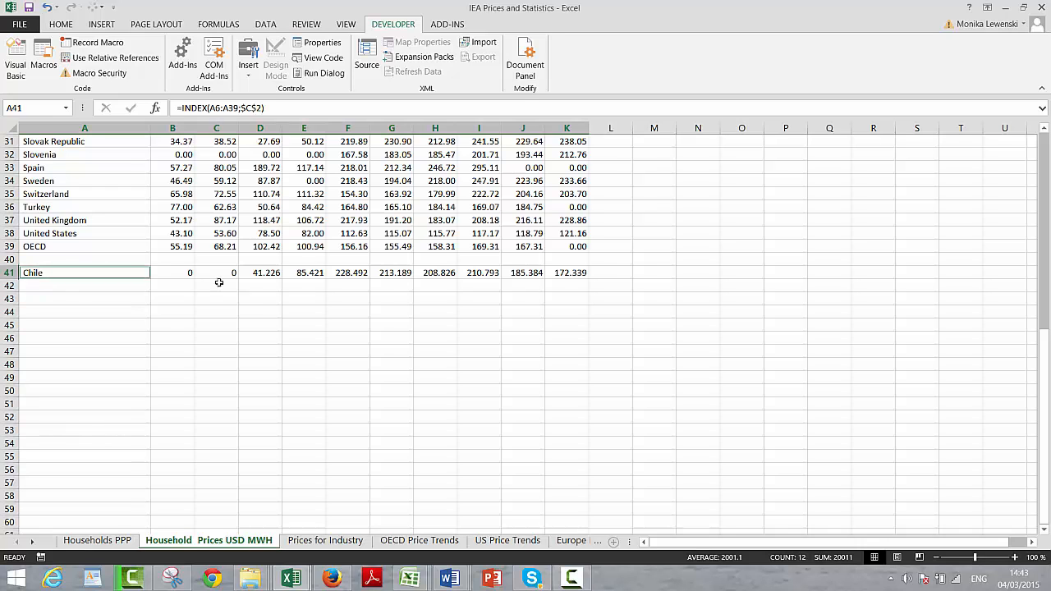
pyautogui.moveTo(219, 282); pyautogui.dragTo(558, 273)
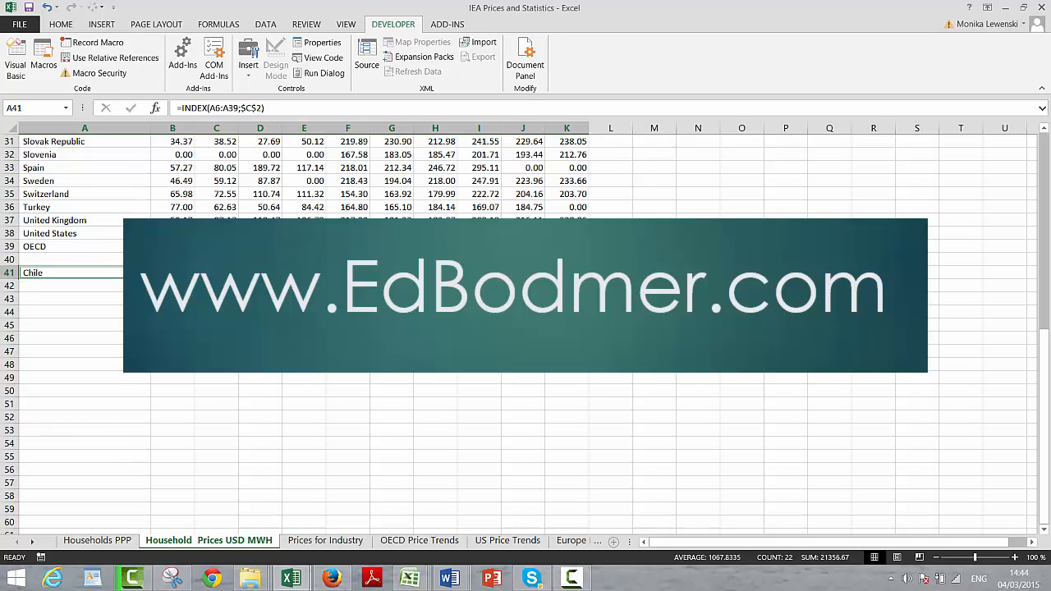
pyautogui.hotkey('alt', 'F1')
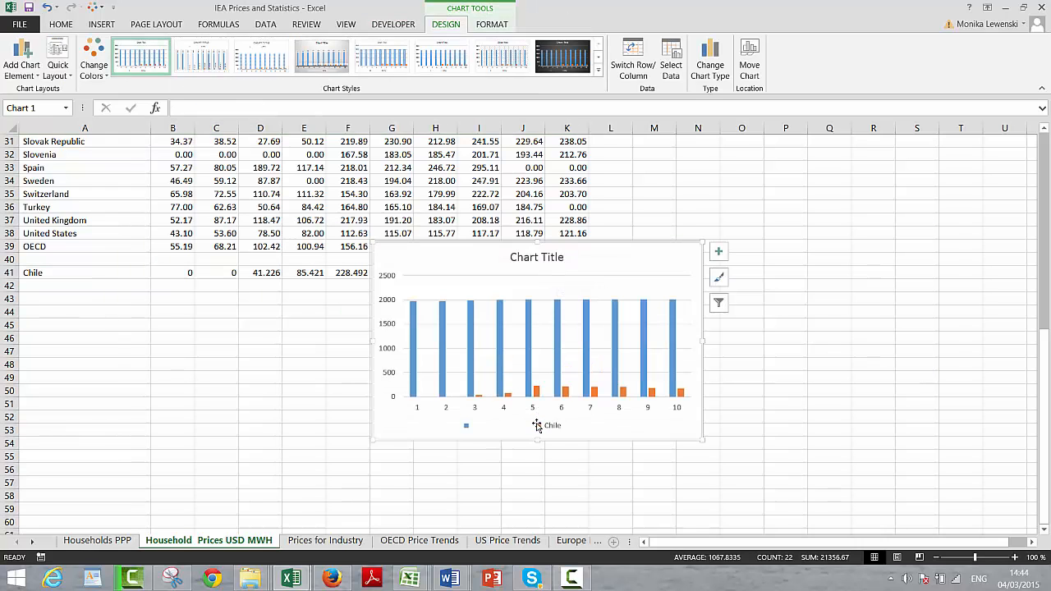
# Step: Delete the new column chart and select cell I40
pyautogui.press('Escape')
pyautogui.press('Delete')
pyautogui.click(469, 261)
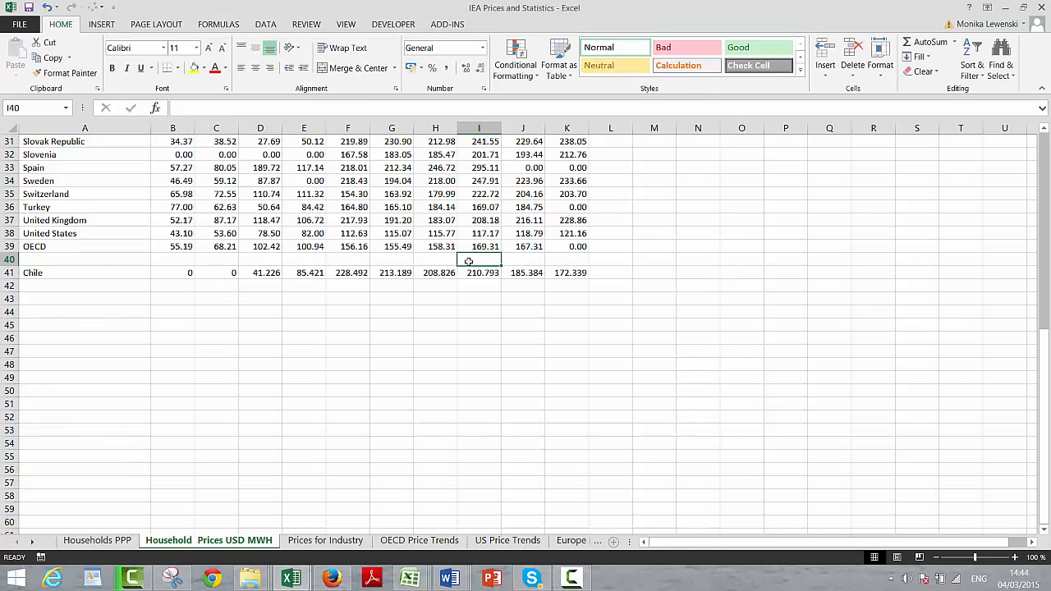
# Step: Insert a blank row above the INDEX lookup row 41
pyautogui.press('Down')
pyautogui.hotkey('shift', 'space')
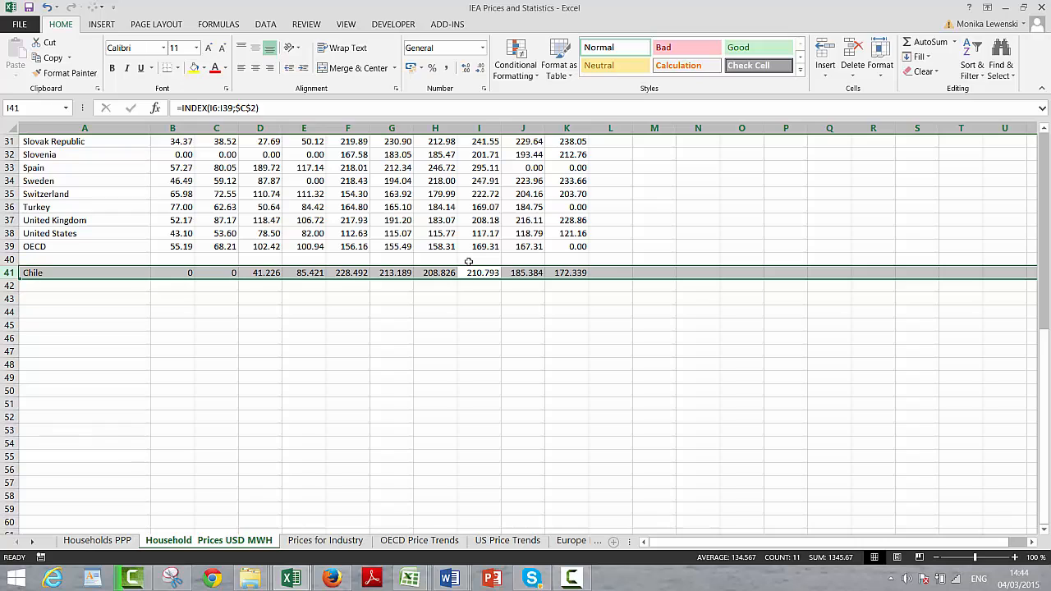
pyautogui.hotkey('ctrl', 'shift', '=')
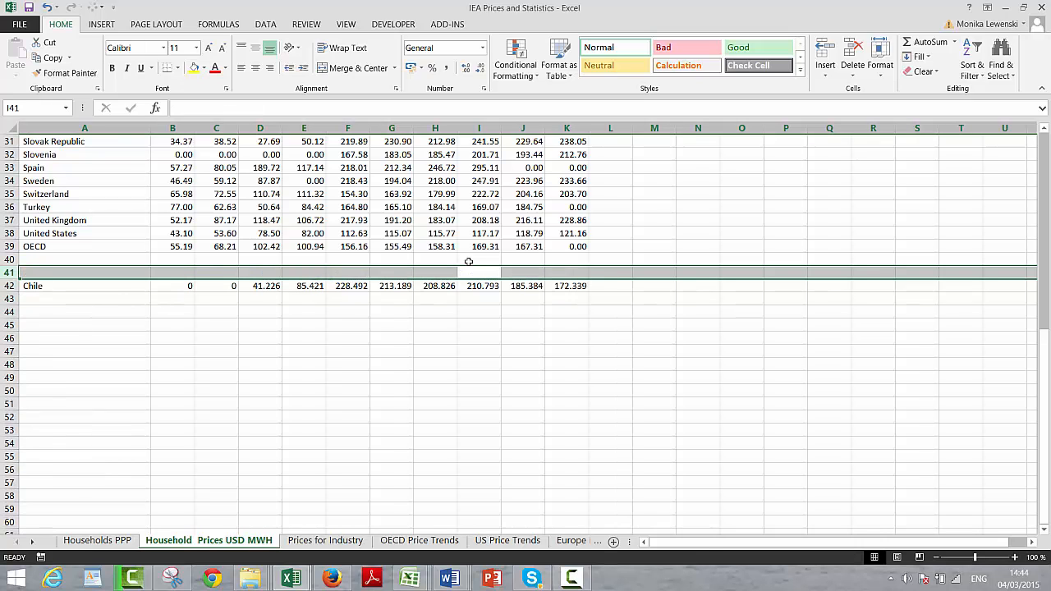
# Step: Enter the formula =B5 in cell B41 to pull in the first year header
pyautogui.press('Left')
pyautogui.press('Left')
pyautogui.press('Left')
pyautogui.press('Left')
pyautogui.press('Left')
pyautogui.press('Left')
pyautogui.press('Left')
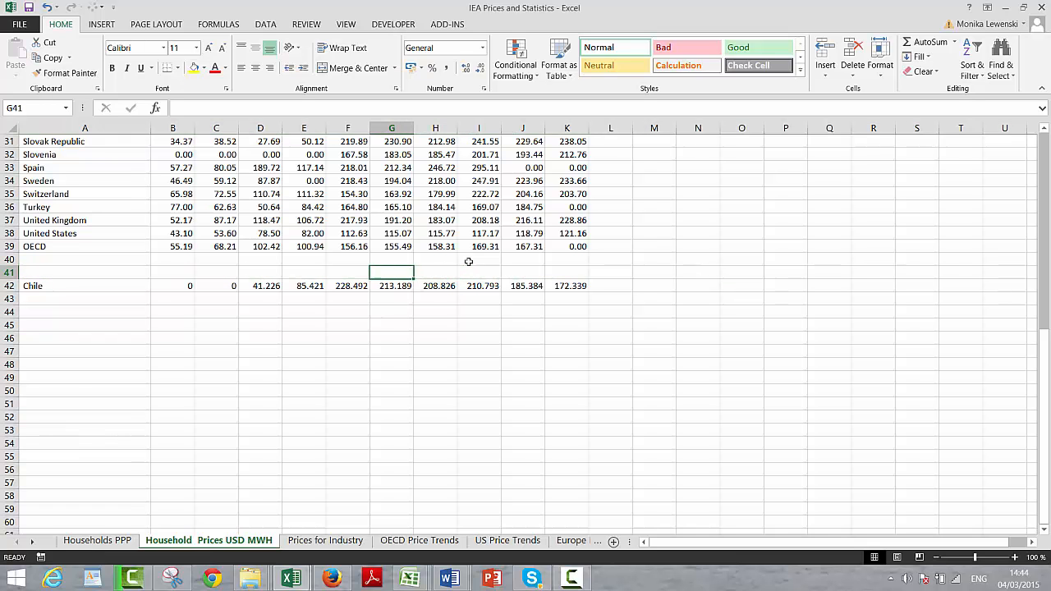
pyautogui.write('=')
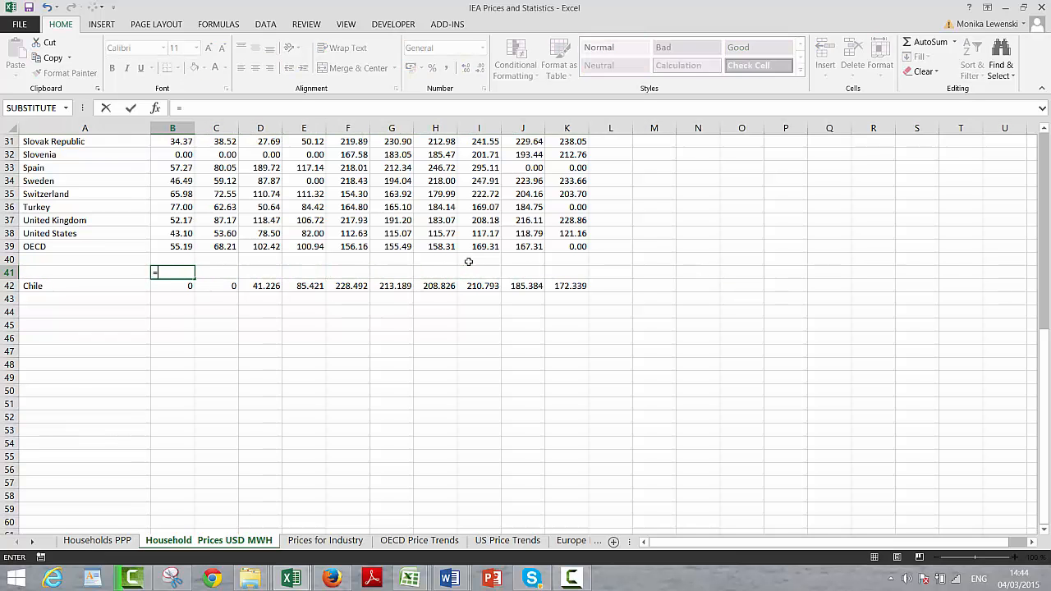
pyautogui.press('Up')
pyautogui.press('Up')
pyautogui.press('Up')
pyautogui.press('Up')
pyautogui.press('Up')
pyautogui.press('Up')
pyautogui.press('Up')
pyautogui.press('Up')
pyautogui.press('Up')
pyautogui.press('Up')
pyautogui.press('Up')
pyautogui.press('Up')
pyautogui.press('Up')
pyautogui.press('Up')
pyautogui.press('Up')
pyautogui.press('Up')
pyautogui.press('Up')
pyautogui.press('Up')
pyautogui.press('Up')
pyautogui.press('Up')
pyautogui.press('Up')
pyautogui.press('Up')
pyautogui.press('Up')
pyautogui.press('Up')
pyautogui.press('Up')
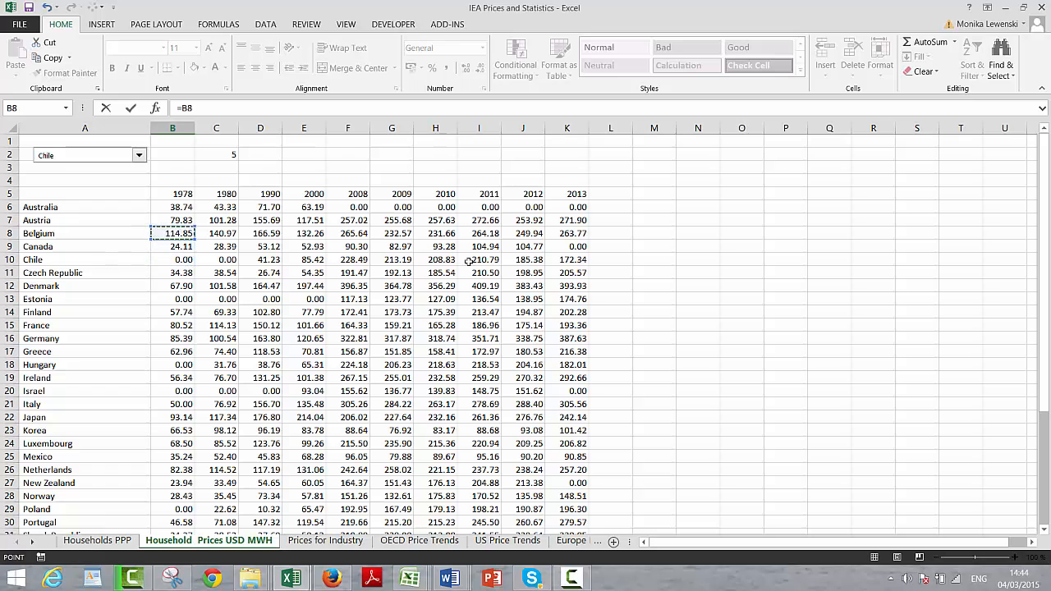
pyautogui.press('Return')
pyautogui.press('Up')
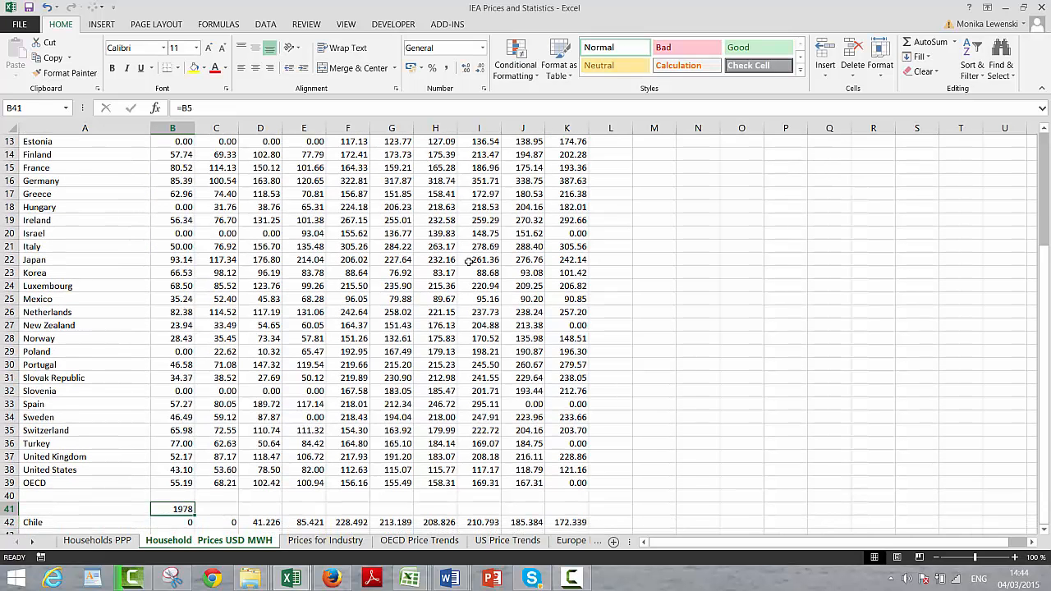
# Step: Fill the year header formula from B41 across to K41
pyautogui.hotkey('shift', 'Right')
pyautogui.hotkey('shift', 'Right')
pyautogui.hotkey('shift', 'Right')
pyautogui.hotkey('shift', 'Right')
pyautogui.hotkey('shift', 'Right')
pyautogui.hotkey('shift', 'Right')
pyautogui.hotkey('shift', 'Right')
pyautogui.hotkey('shift', 'Right')
pyautogui.hotkey('shift', 'Right')
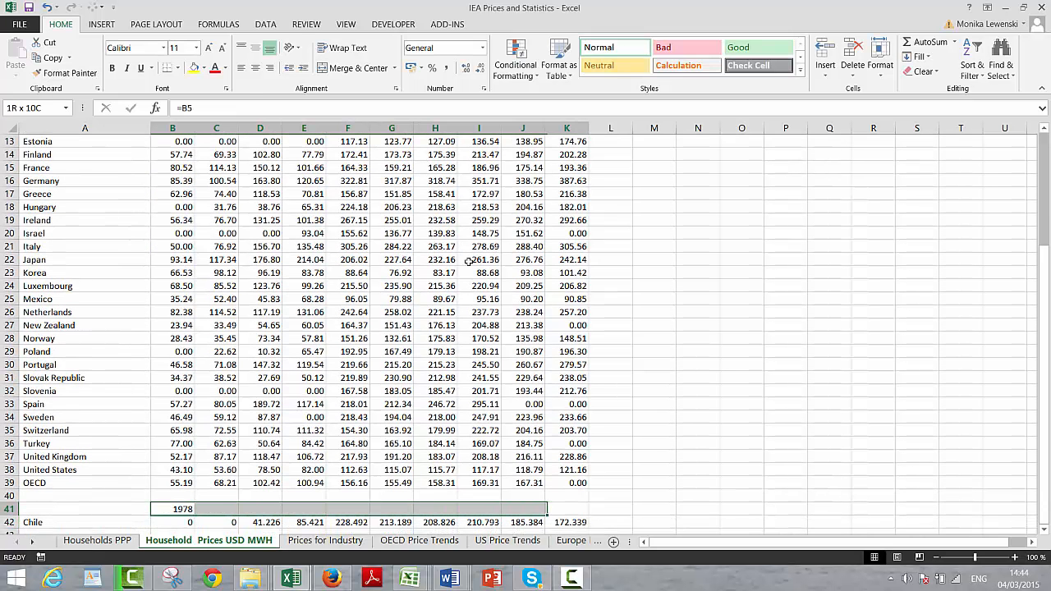
pyautogui.hotkey('ctrl', 'r')
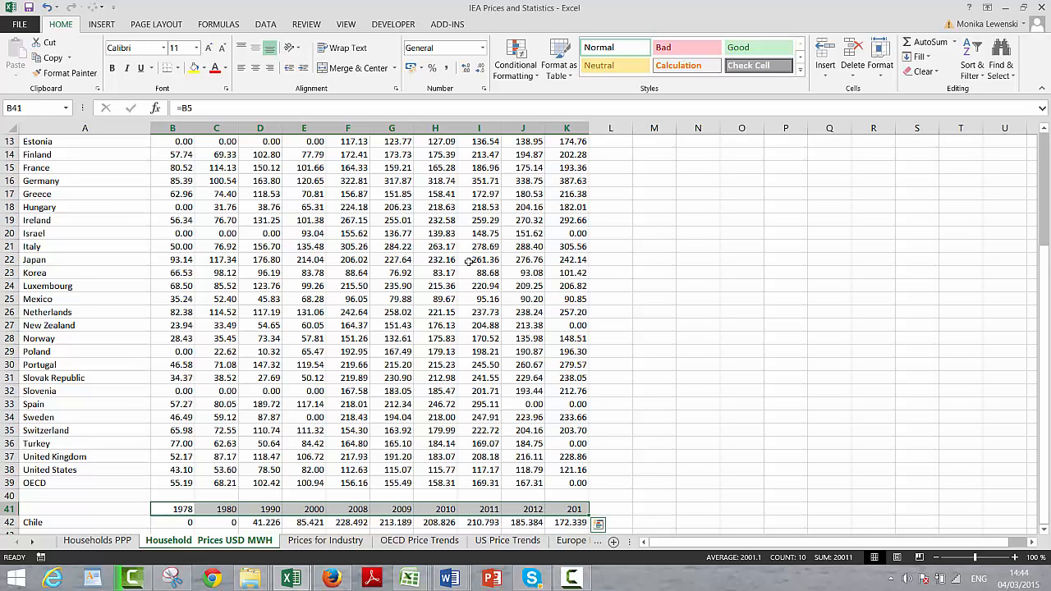
# Step: Insert a default column chart from A41:K42 and place it beside the price table, level with the year header row
pyautogui.press('Left')
pyautogui.hotkey('shift', 'Down')
pyautogui.hotkey('shift', 'Right')
pyautogui.hotkey('shift', 'Right')
pyautogui.hotkey('shift', 'Right')
pyautogui.hotkey('shift', 'Right')
pyautogui.hotkey('shift', 'Right')
pyautogui.hotkey('shift', 'Right')
pyautogui.hotkey('shift', 'Right')
pyautogui.hotkey('shift', 'Right')
pyautogui.hotkey('shift', 'Right')
pyautogui.hotkey('shift', 'Right')
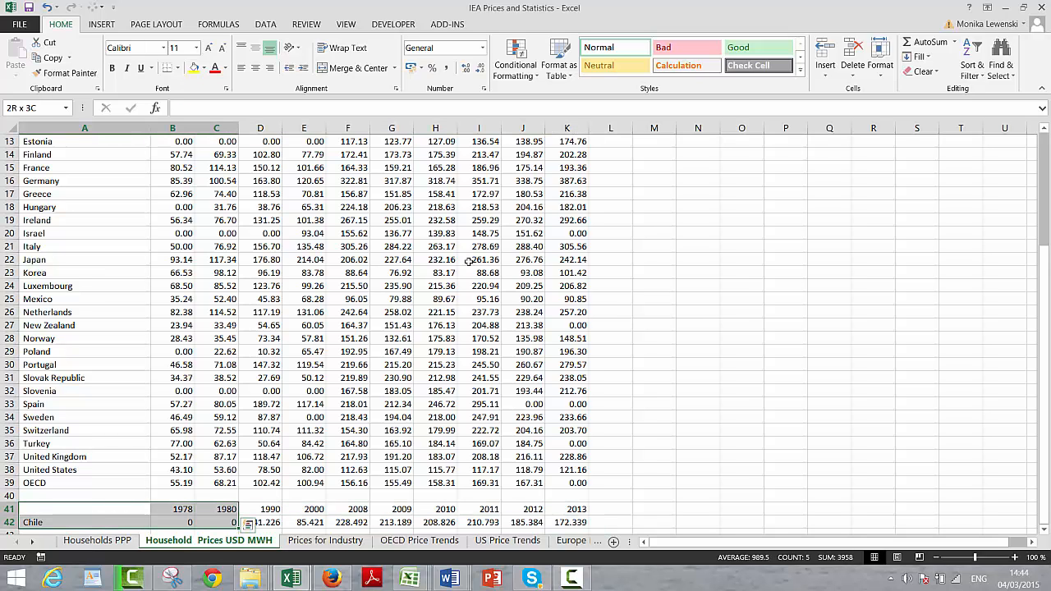
pyautogui.press('Left')
pyautogui.press('Down')
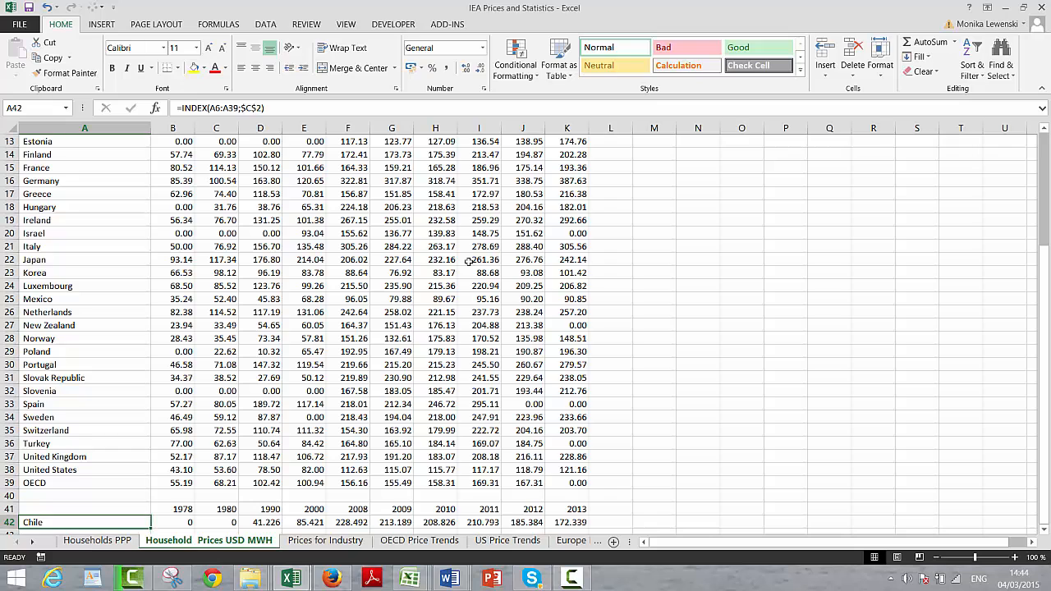
pyautogui.press('Up')
pyautogui.press('Up')
pyautogui.press('Down')
pyautogui.hotkey('shift', 'Down')
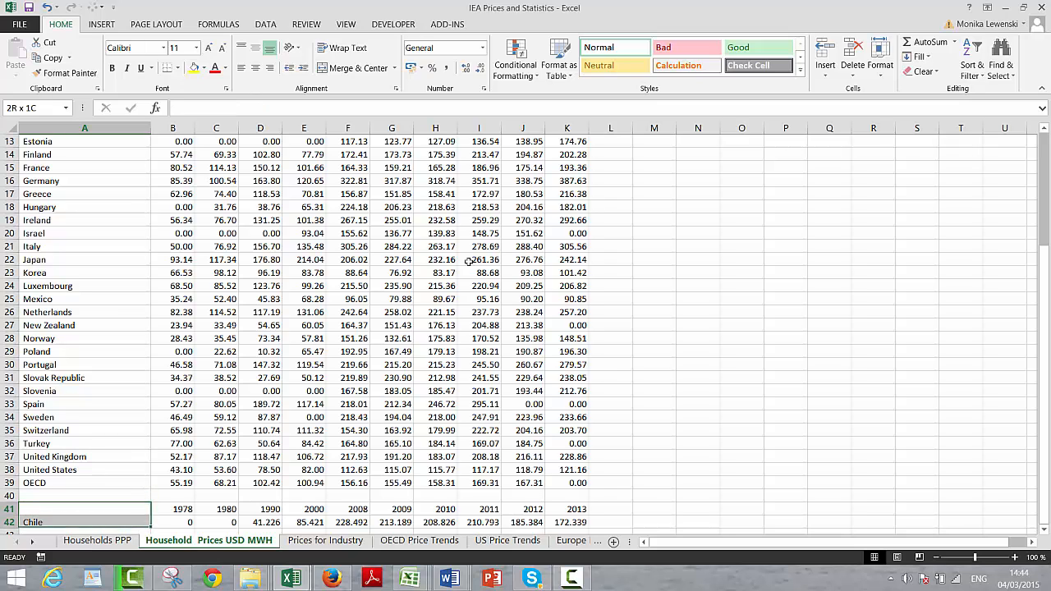
pyautogui.press('Up')
pyautogui.press('Down')
pyautogui.hotkey('shift', 'Down')
pyautogui.hotkey('shift', 'Right')
pyautogui.hotkey('shift', 'Right')
pyautogui.hotkey('shift', 'Right')
pyautogui.hotkey('shift', 'Right')
pyautogui.hotkey('shift', 'Right')
pyautogui.hotkey('shift', 'Right')
pyautogui.hotkey('shift', 'Right')
pyautogui.hotkey('shift', 'Right')
pyautogui.hotkey('shift', 'Right')
pyautogui.hotkey('shift', 'Right')
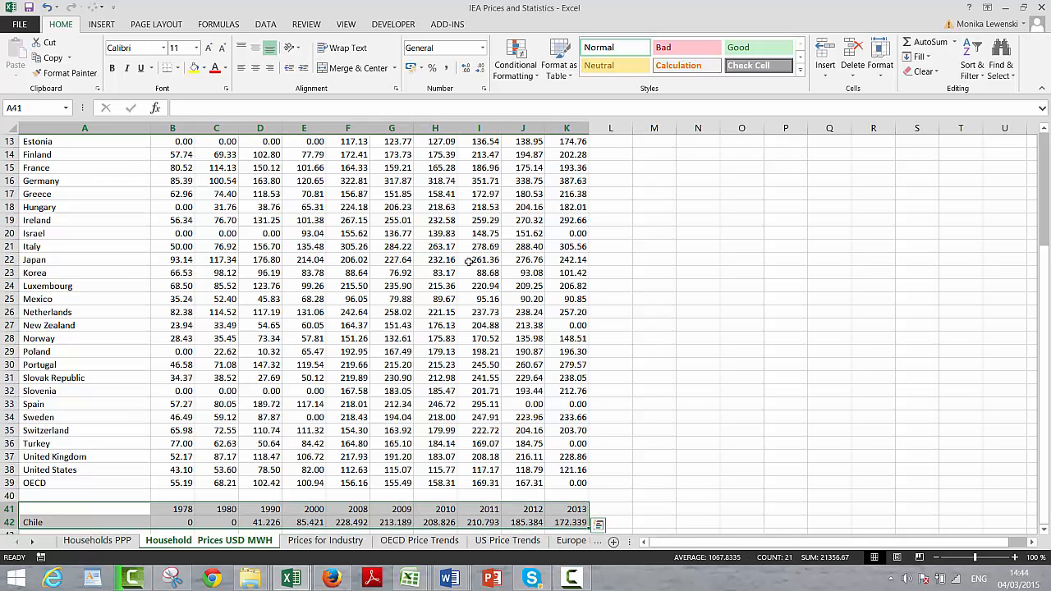
pyautogui.hotkey('alt', 'F1')
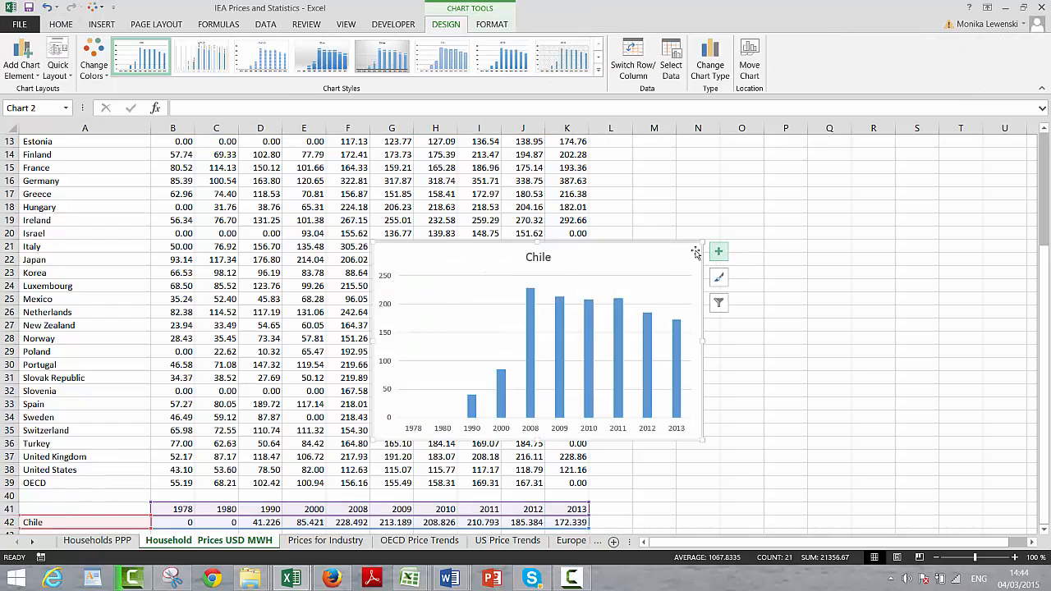
pyautogui.moveTo(675, 261); pyautogui.dragTo(928, 198)
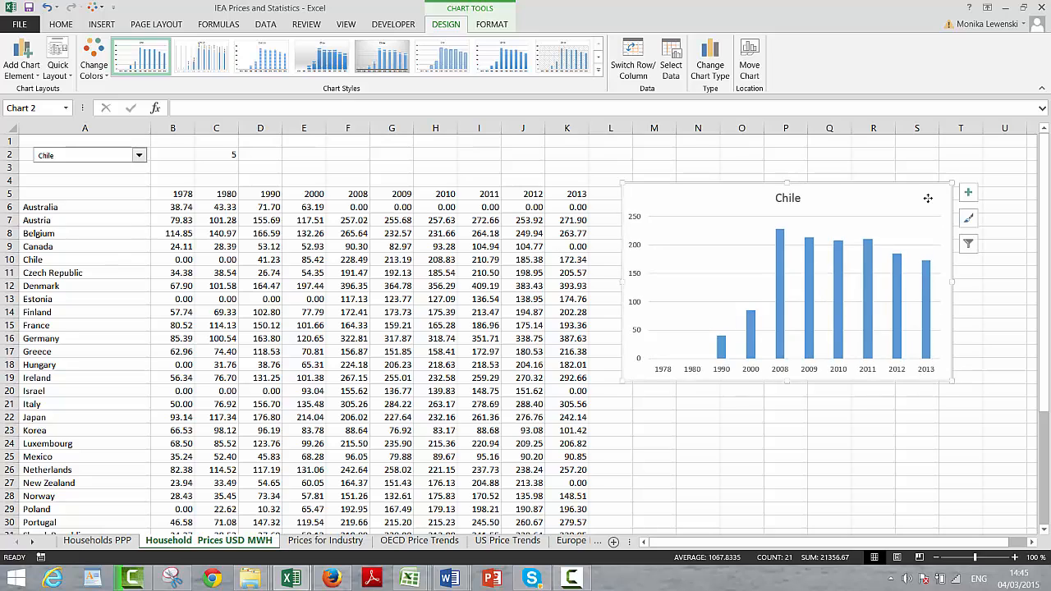
# Step: Choose Estonia in the country combo box to test the chart
pyautogui.click(411, 162)
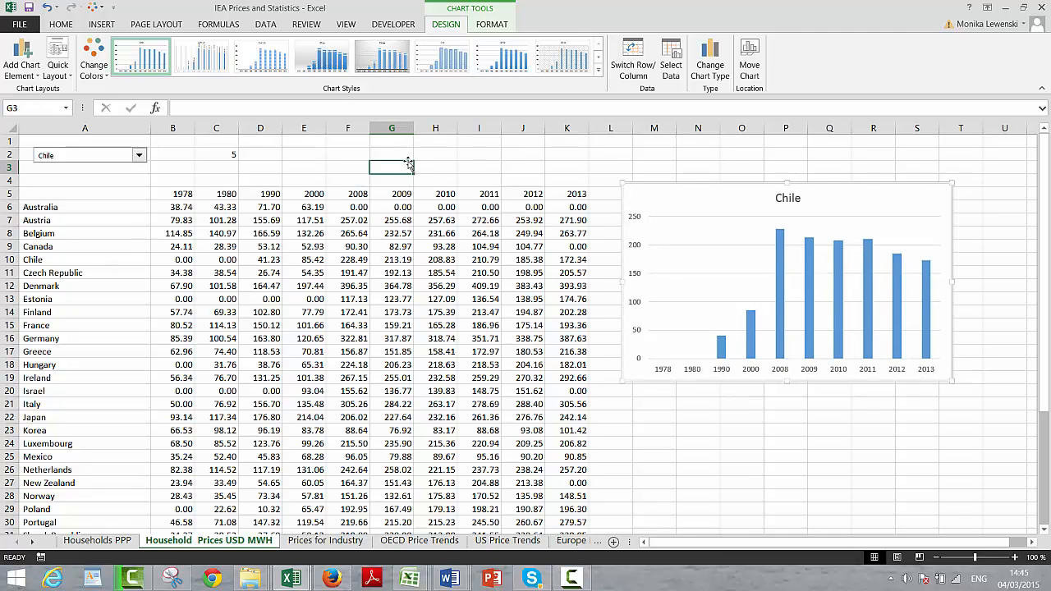
pyautogui.click(139, 156)
pyautogui.click(113, 197)
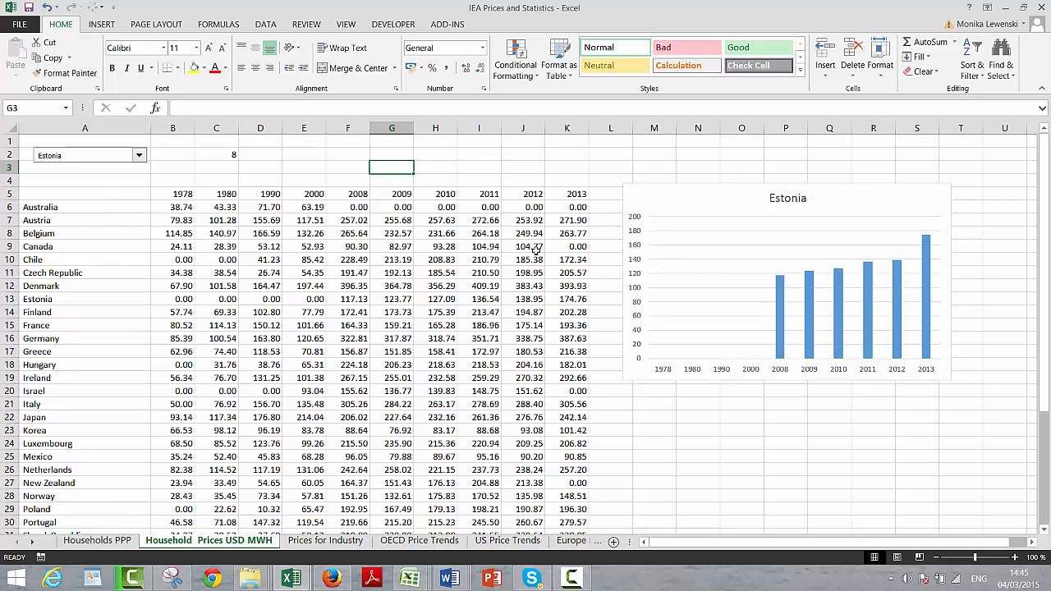
# Step: Open the chart type choices for the country chart and switch to the X Y (Scatter) category
pyautogui.click(661, 194)
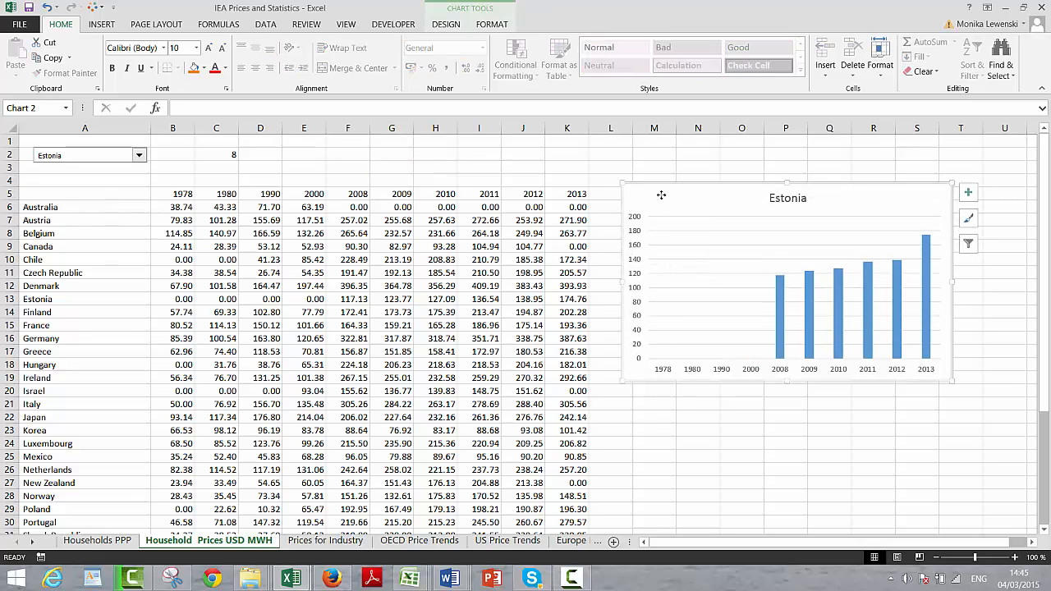
pyautogui.rightClick(661, 195)
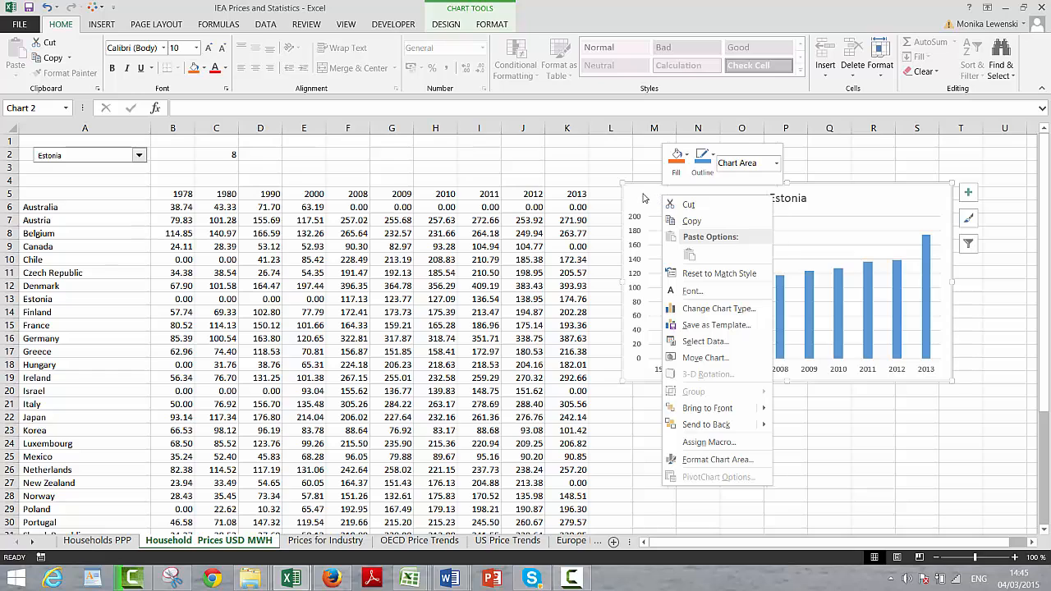
pyautogui.click(643, 197)
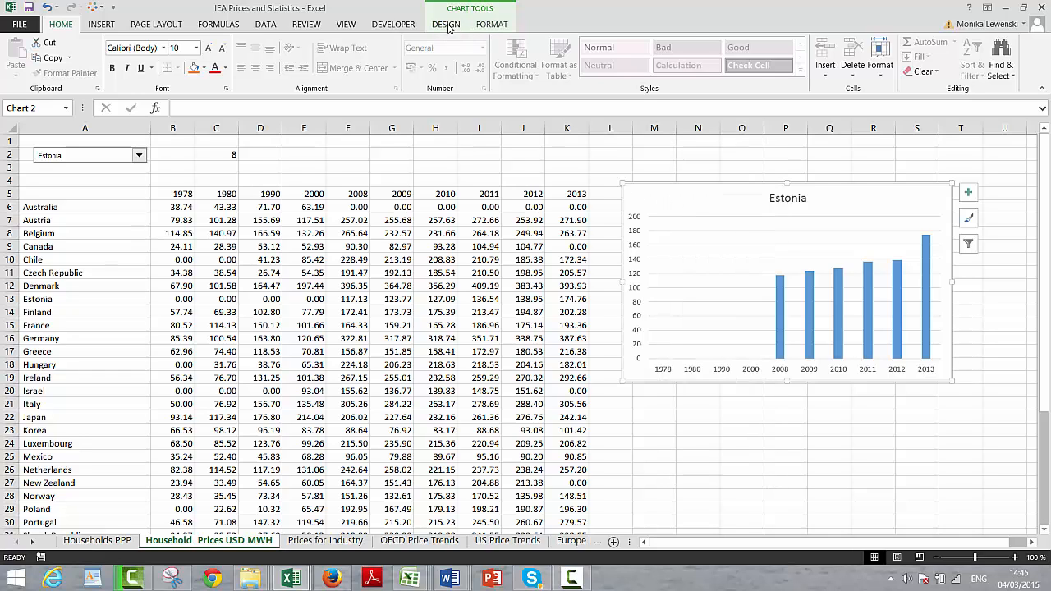
pyautogui.click(491, 25)
pyautogui.click(447, 25)
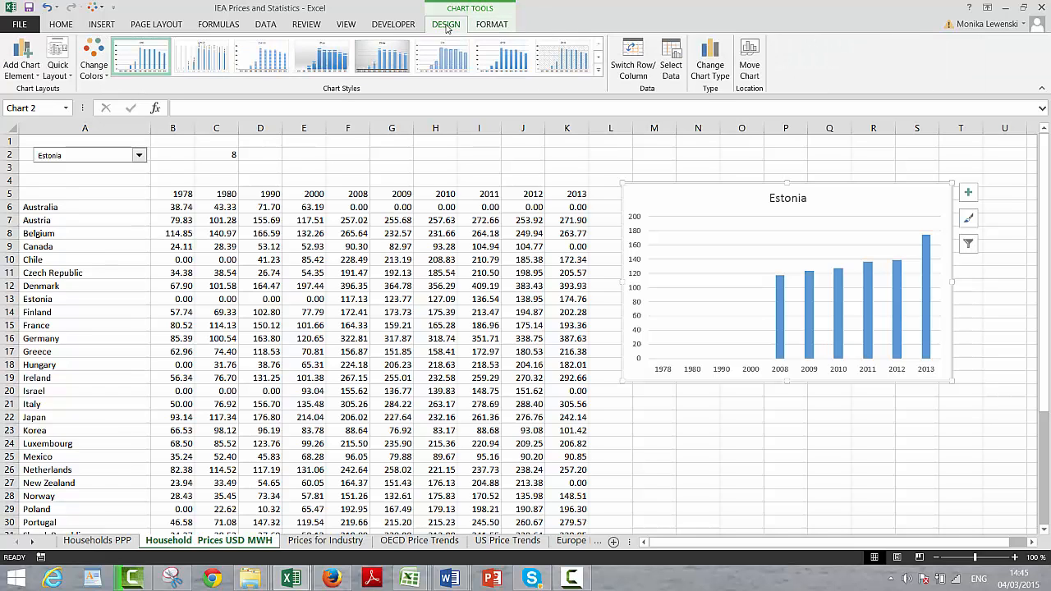
pyautogui.click(709, 61)
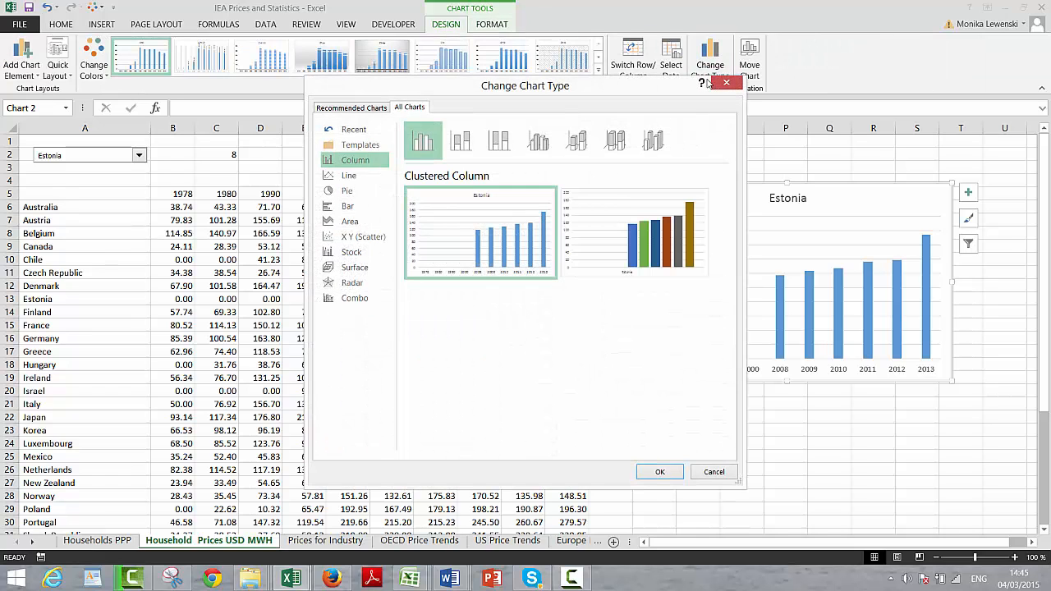
pyautogui.click(351, 238)
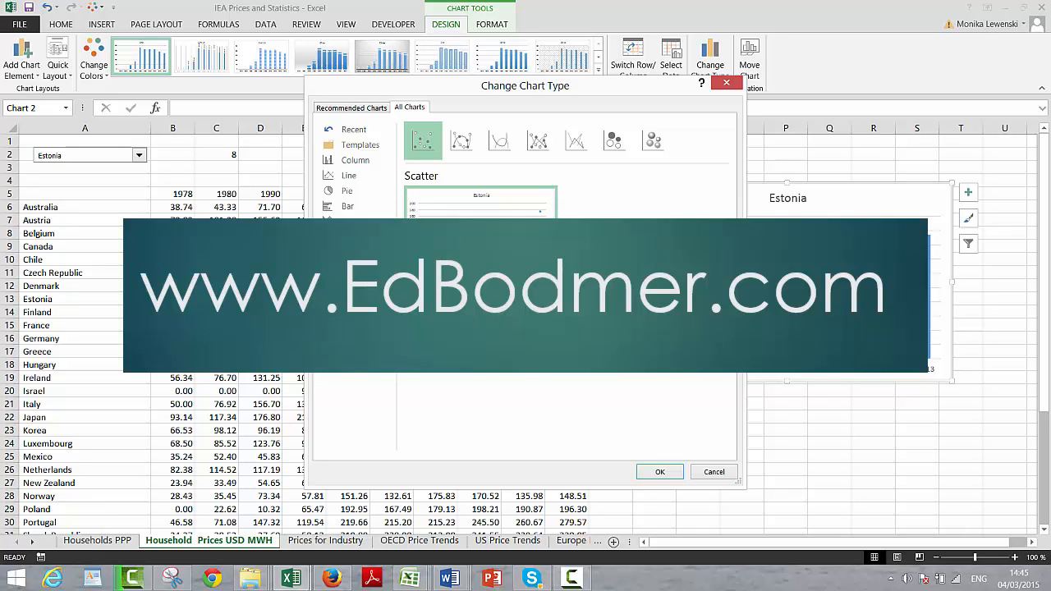
# Step: Preview the 3-D Bubble, Bubble, Straight Lines, Straight Lines and Markers, and Smooth Lines scatter variants for the chart
pyautogui.click(653, 143)
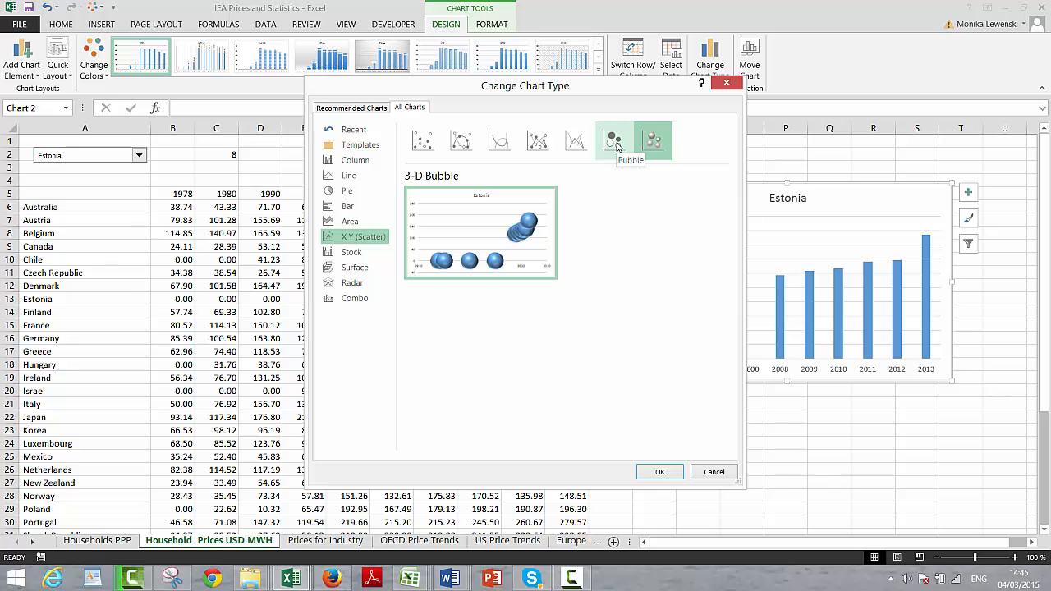
pyautogui.click(617, 146)
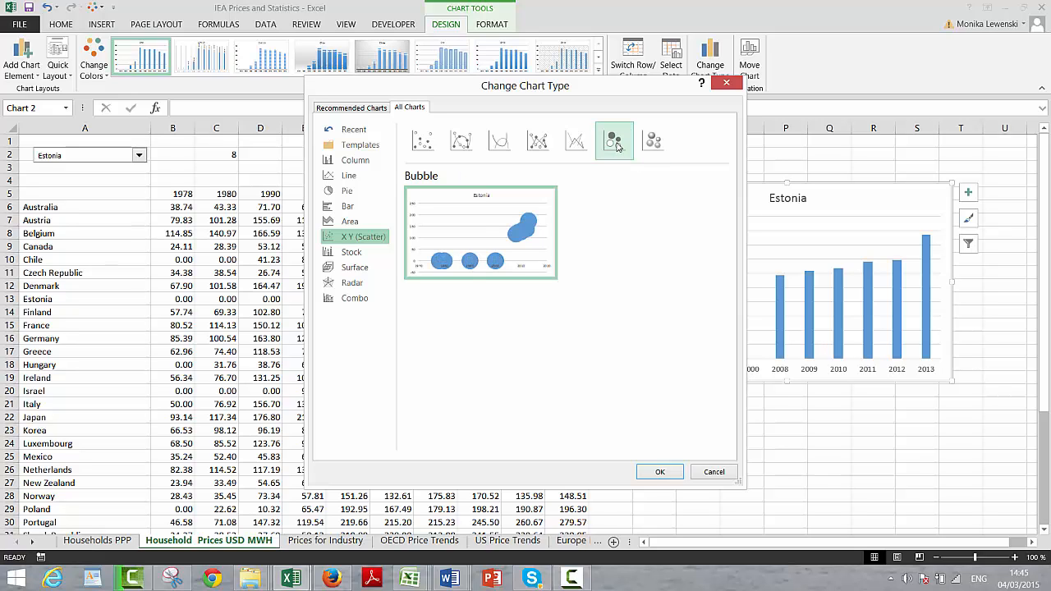
pyautogui.click(578, 145)
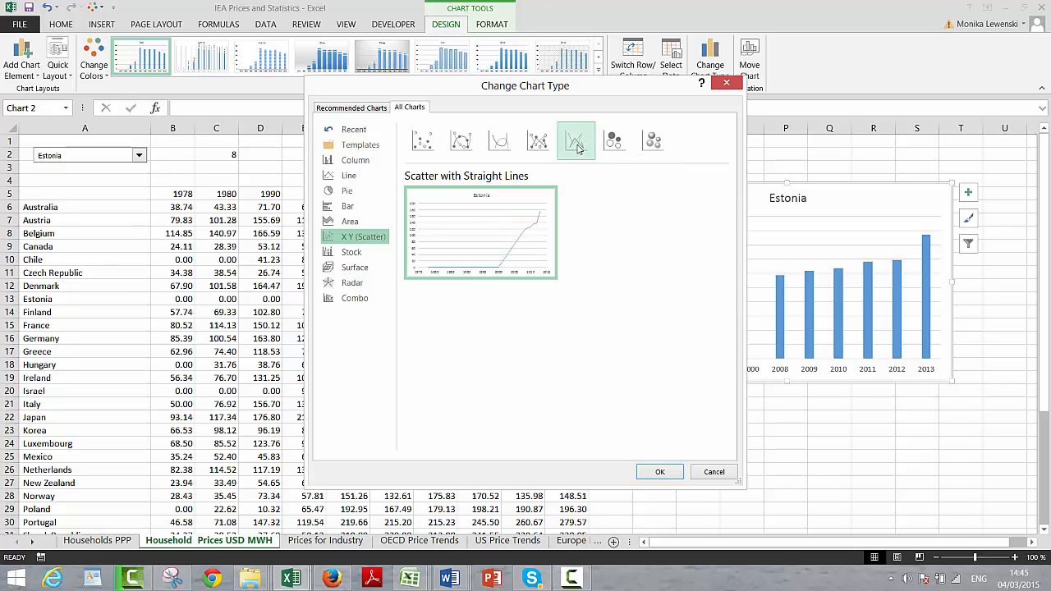
pyautogui.click(538, 145)
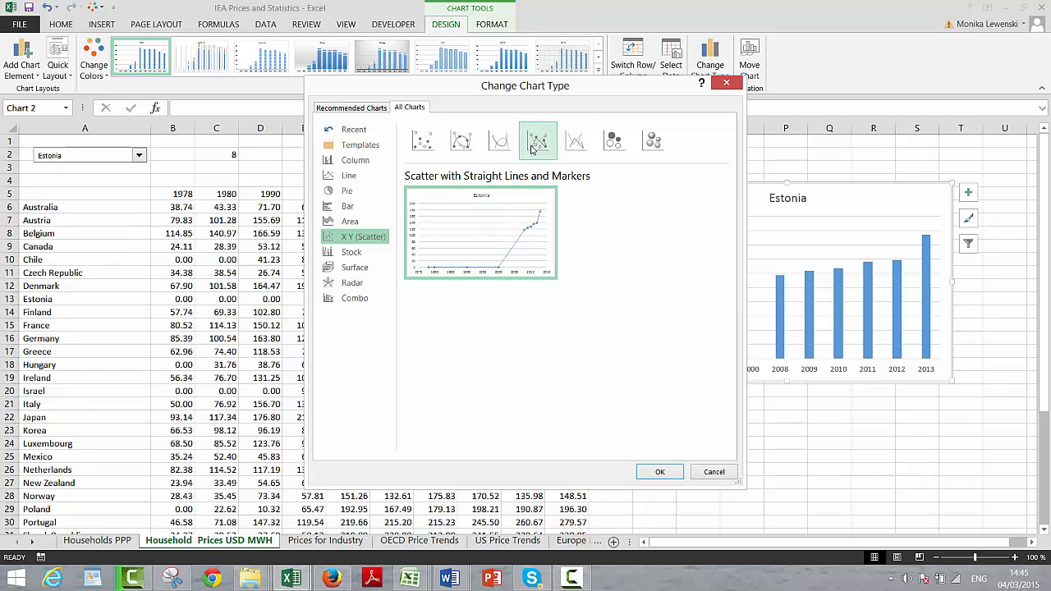
pyautogui.click(501, 147)
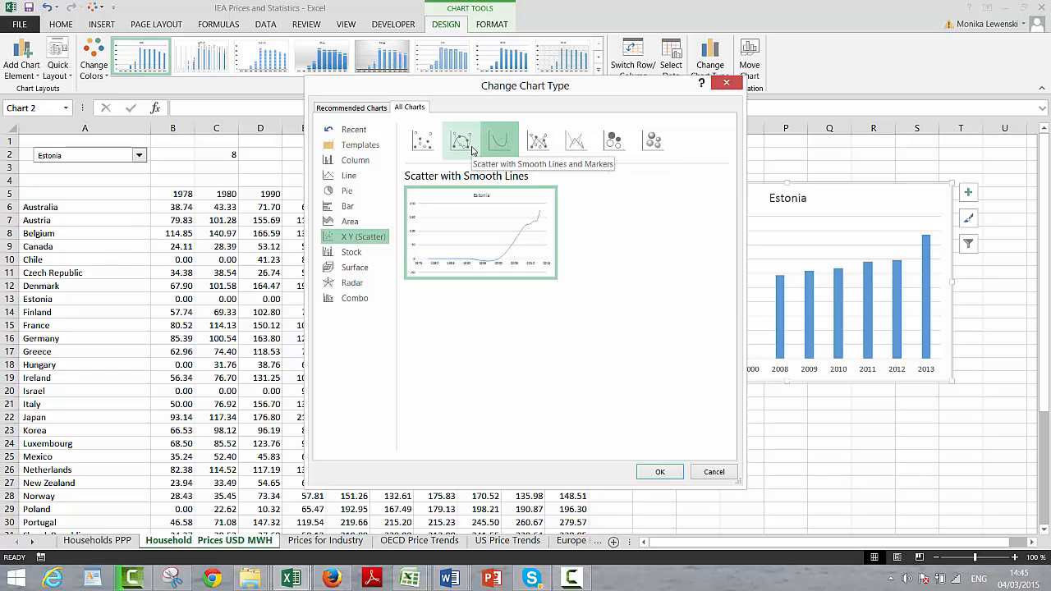
pyautogui.moveTo(502, 248)
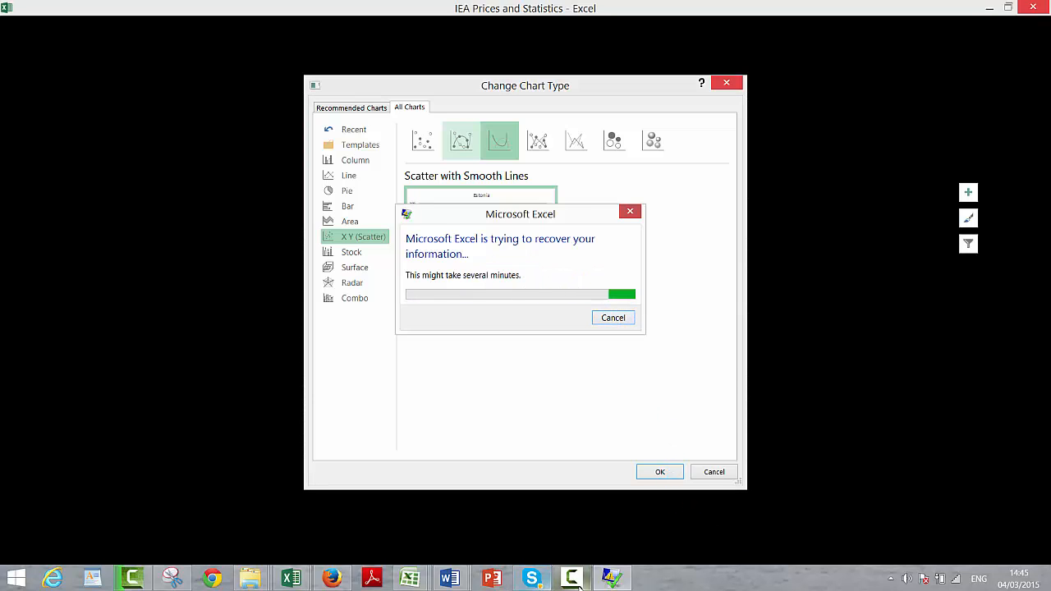
pyautogui.click(573, 584)
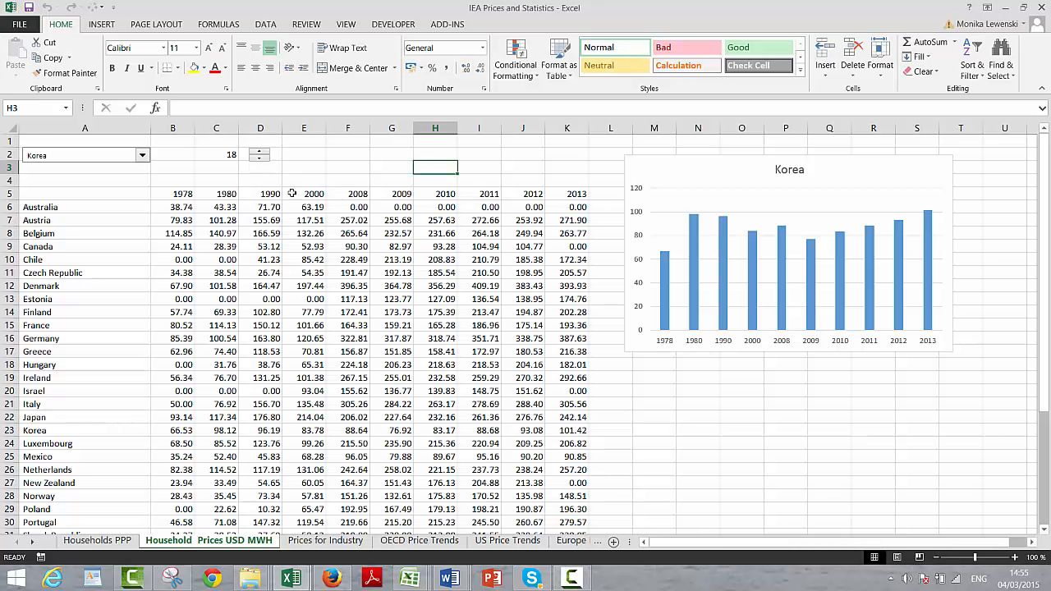
# Step: Step the linked country index in C2 down to 13 and back up to 16 with the spin control
pyautogui.click(259, 161)
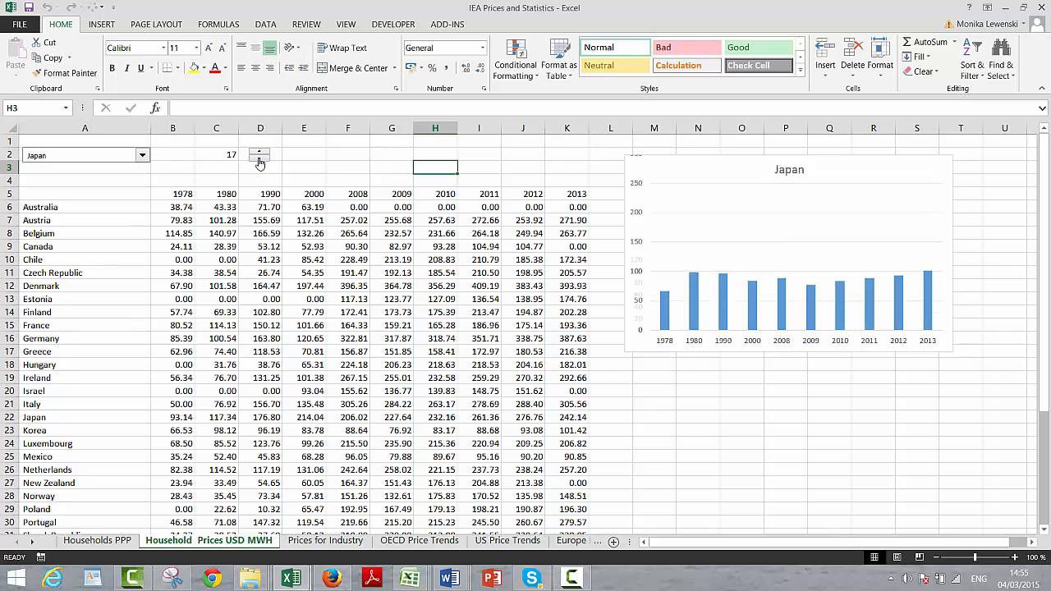
pyautogui.click(259, 161)
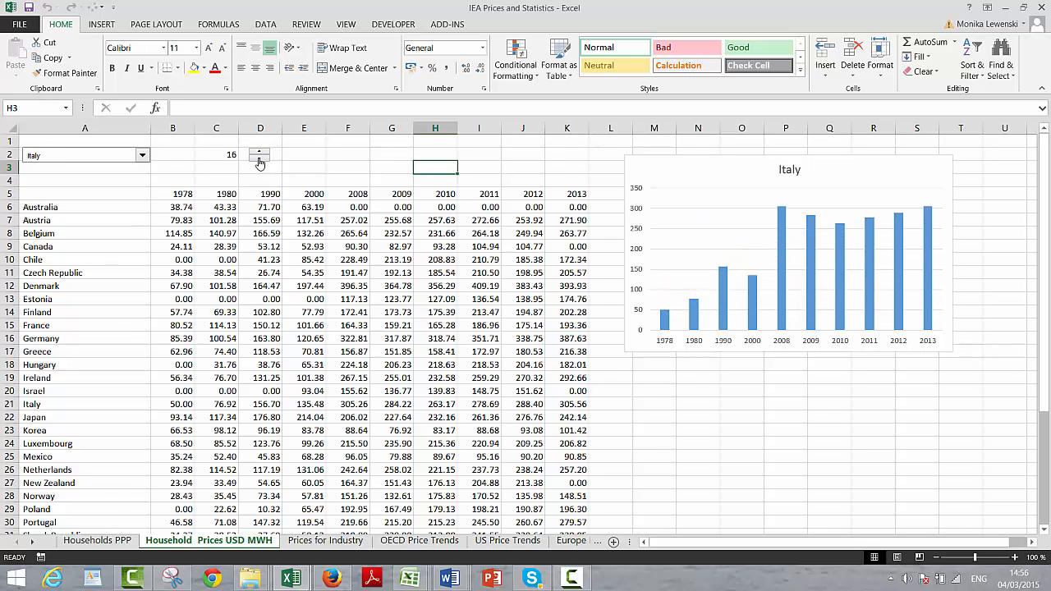
pyautogui.click(259, 162)
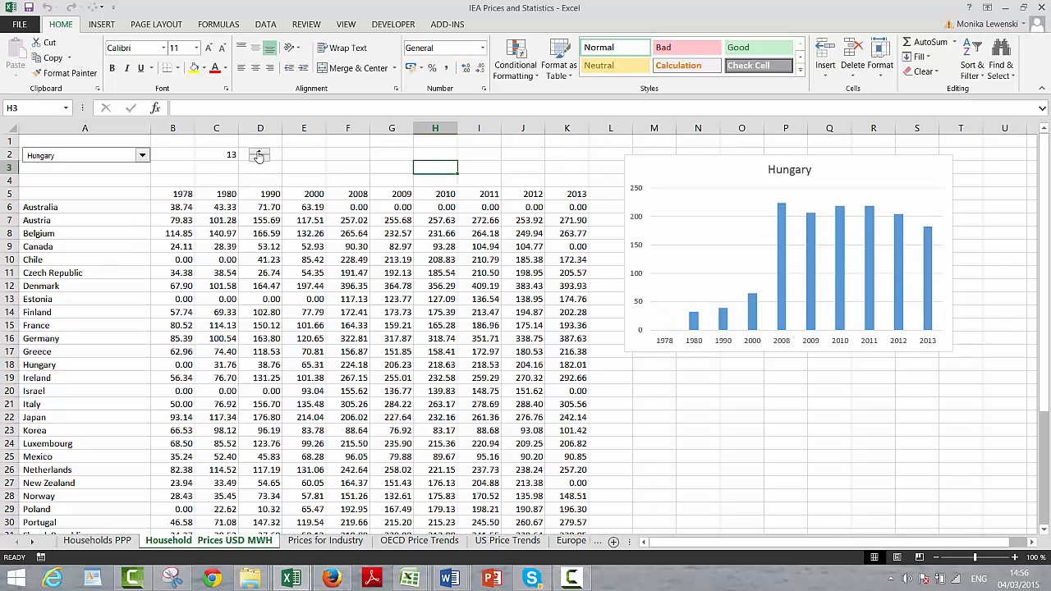
pyautogui.click(259, 153)
pyautogui.click(259, 153)
pyautogui.click(258, 153)
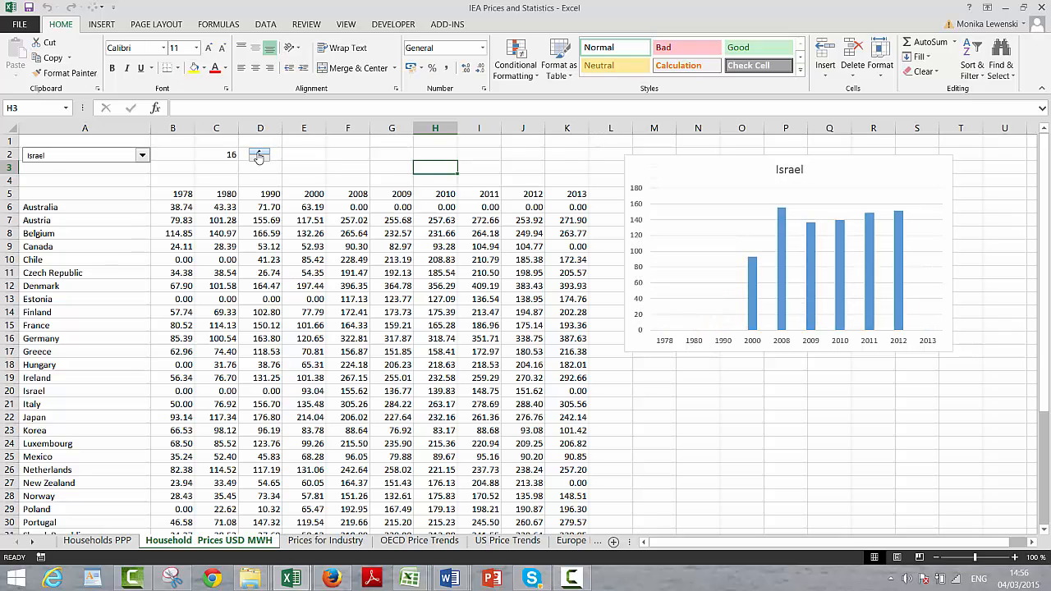
# Step: Choose a country near the end of the combo box list, then step the C2 index up to OECD and back to 33
pyautogui.click(141, 156)
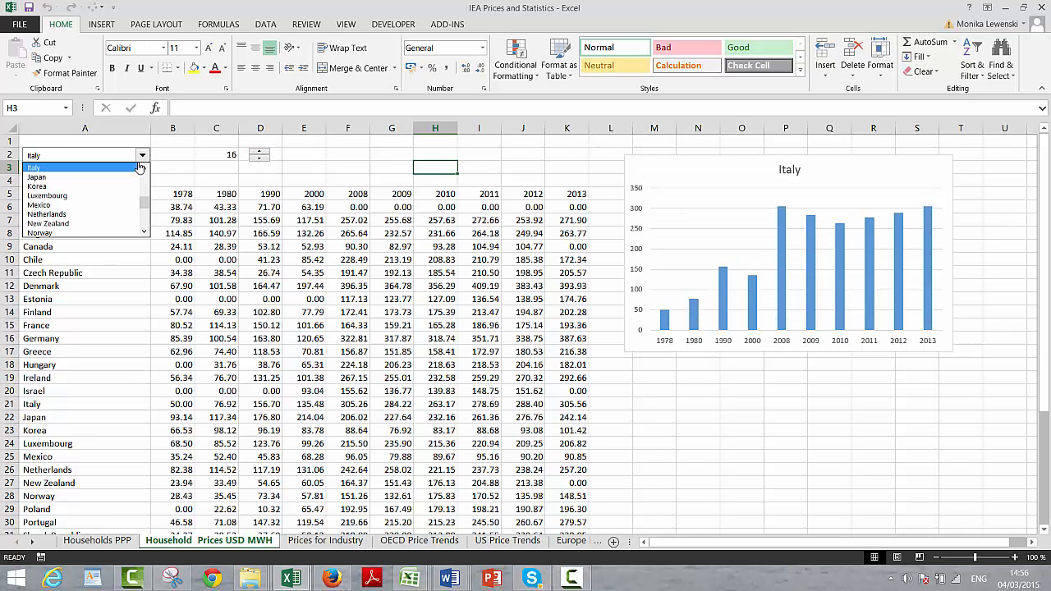
pyautogui.scroll(-4, 140, 167)
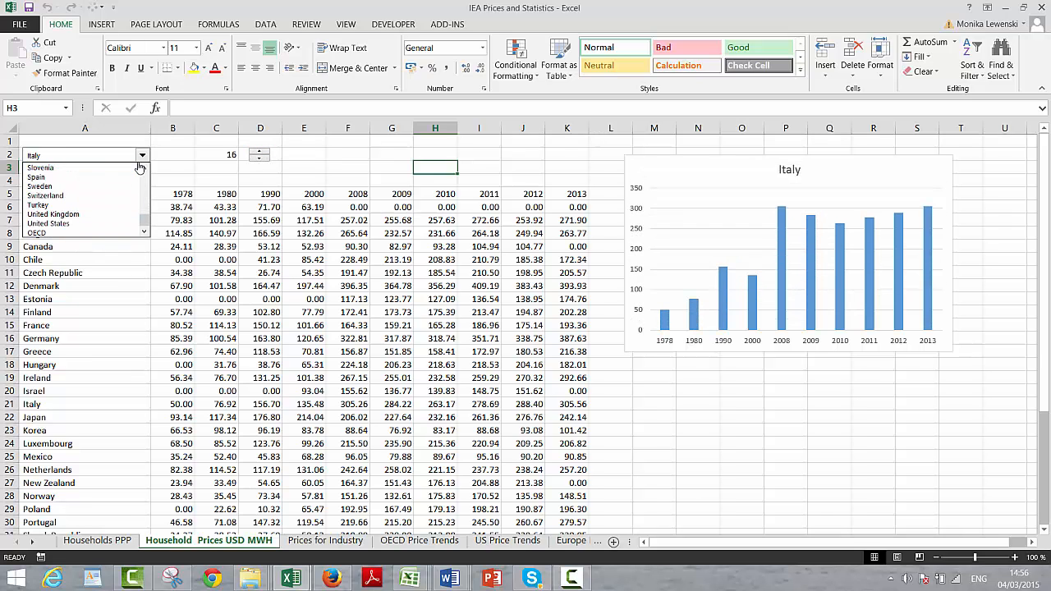
pyautogui.click(53, 214)
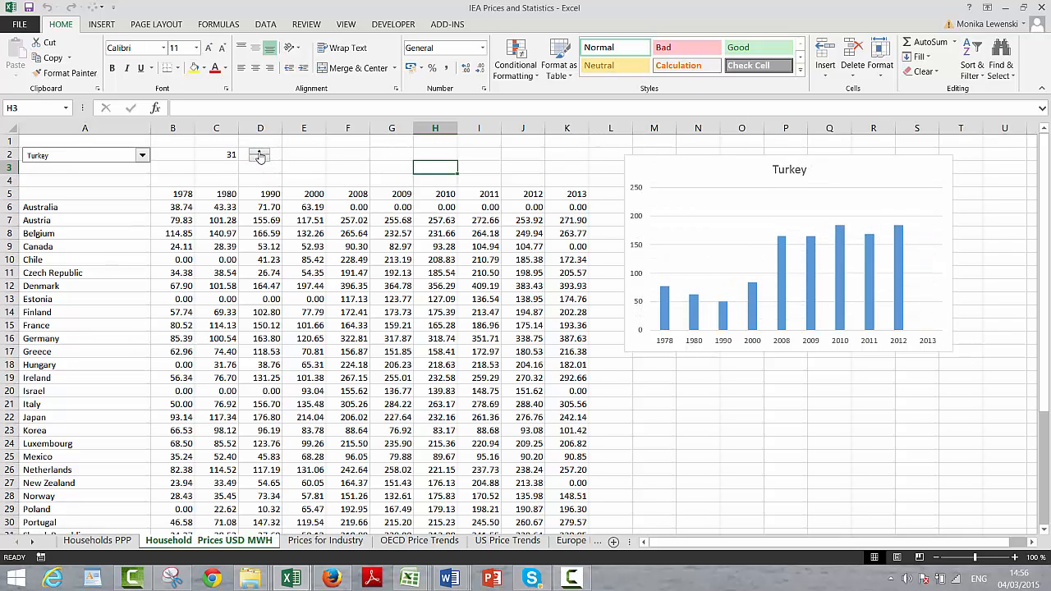
pyautogui.click(260, 155)
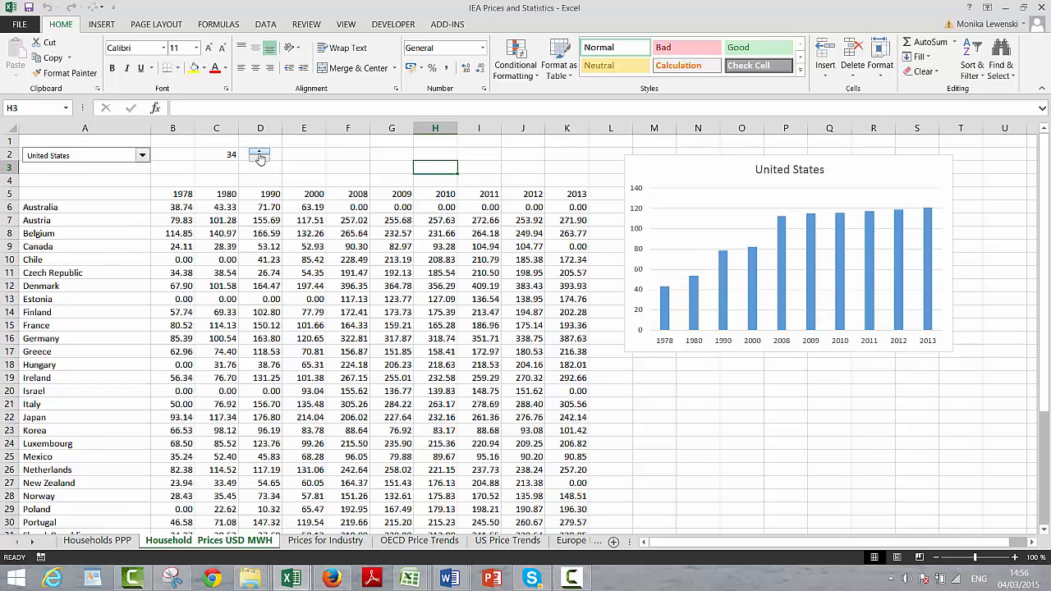
pyautogui.click(259, 155)
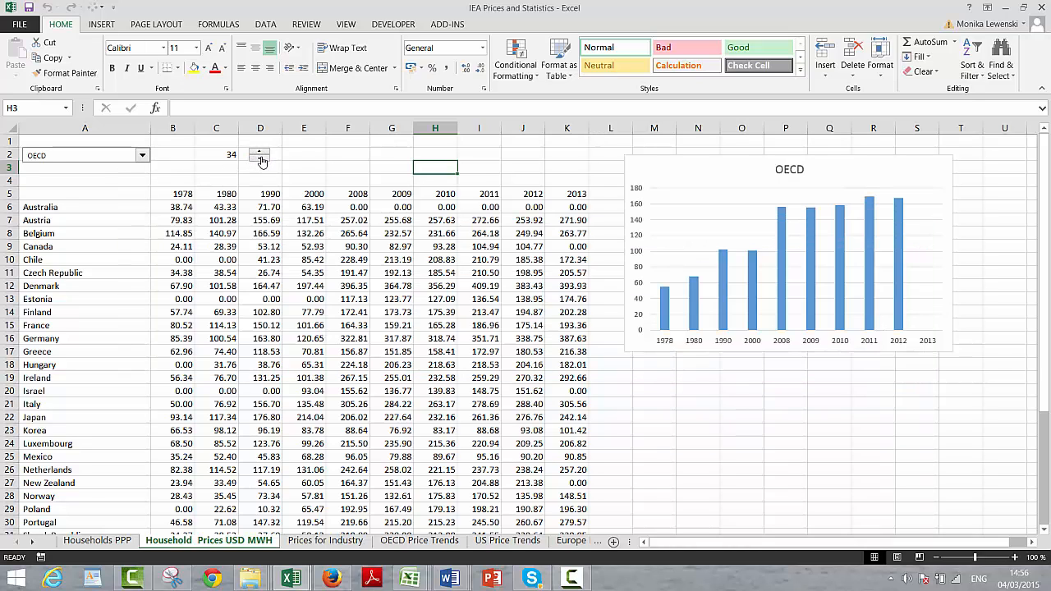
pyautogui.click(260, 158)
pyautogui.click(317, 154)
pyautogui.press('Left')
pyautogui.press('Left')
pyautogui.press('Left')
pyautogui.press('Left')
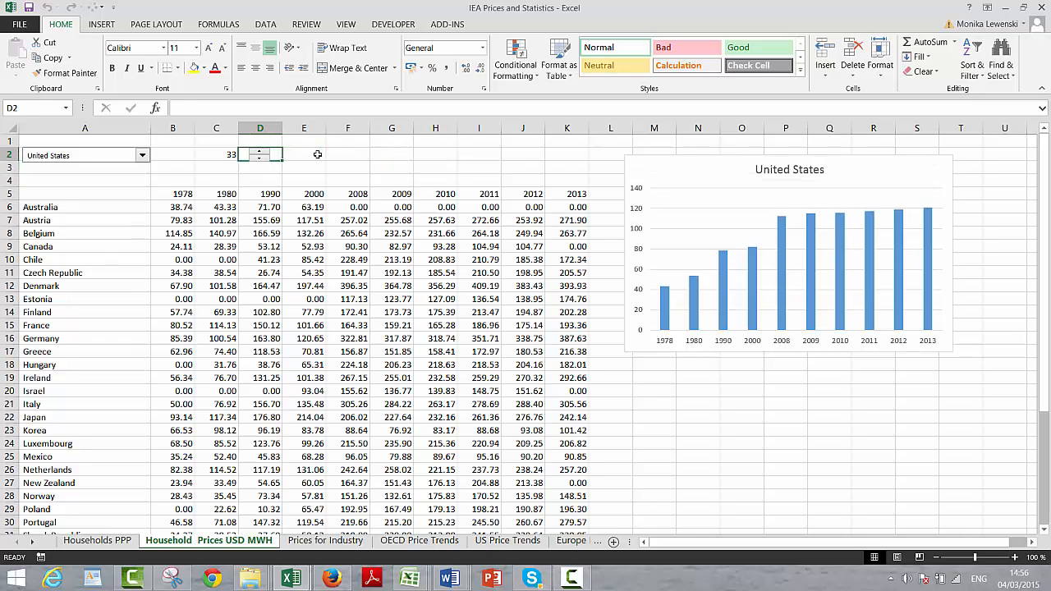
pyautogui.hotkey('shift', 'Right')
pyautogui.hotkey('shift', 'Right')
pyautogui.hotkey('shift', 'Right')
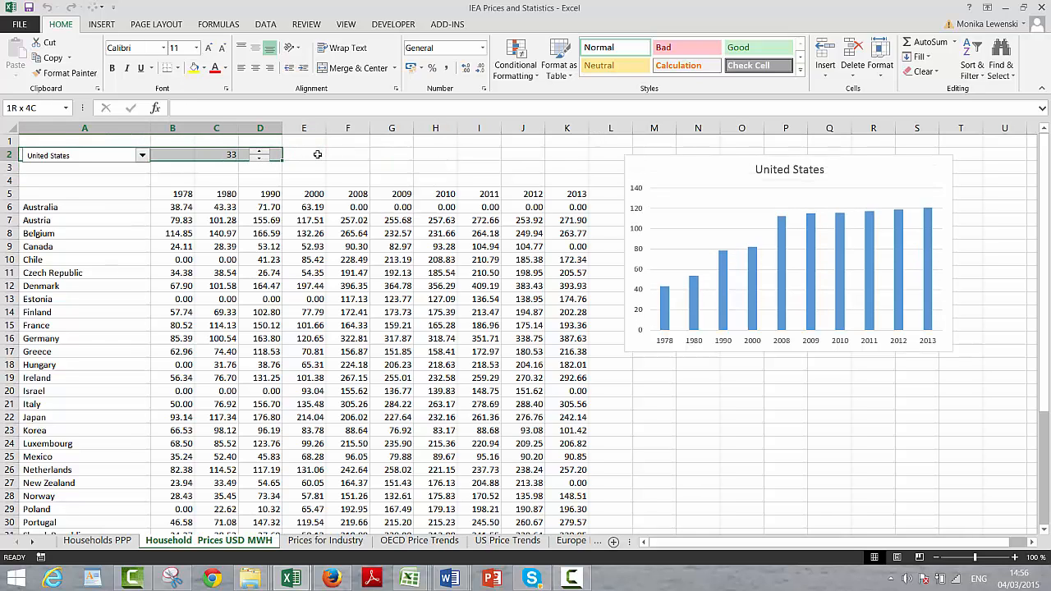
pyautogui.hotkey('shift', 'Down')
pyautogui.press('Up')
pyautogui.hotkey('shift', 'Down')
pyautogui.hotkey('shift', 'Down')
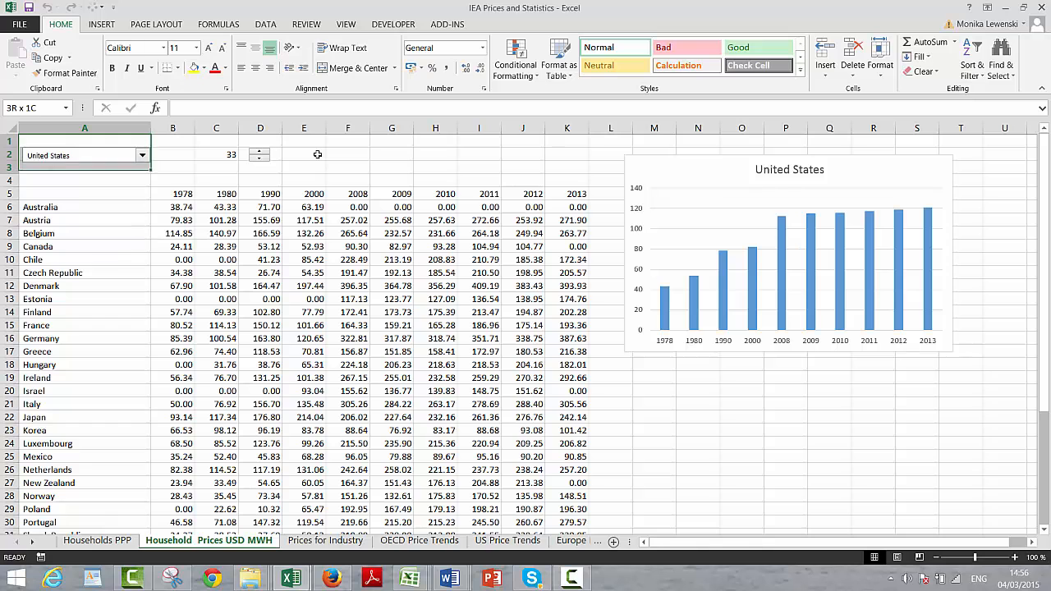
pyautogui.hotkey('shift', 'Right')
pyautogui.hotkey('shift', 'Right')
pyautogui.hotkey('shift', 'Right')
pyautogui.hotkey('shift', 'Right')
pyautogui.hotkey('ctrl', 'c')
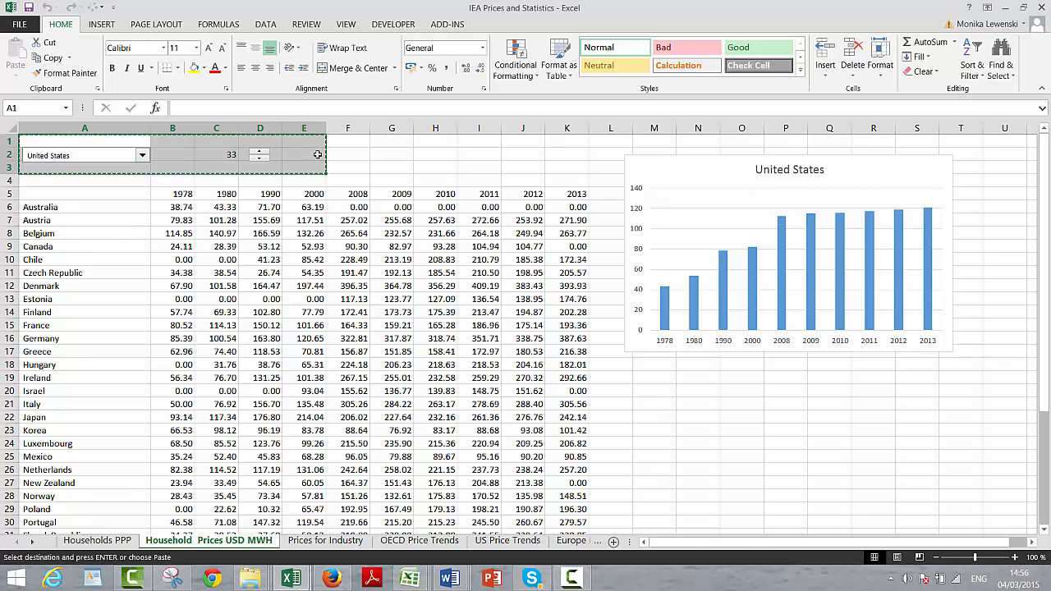
# Step: On the Prices for Industry sheet, insert four blank rows above the year header row
pyautogui.hotkey('ctrl', 'pagedown')
pyautogui.press('Up')
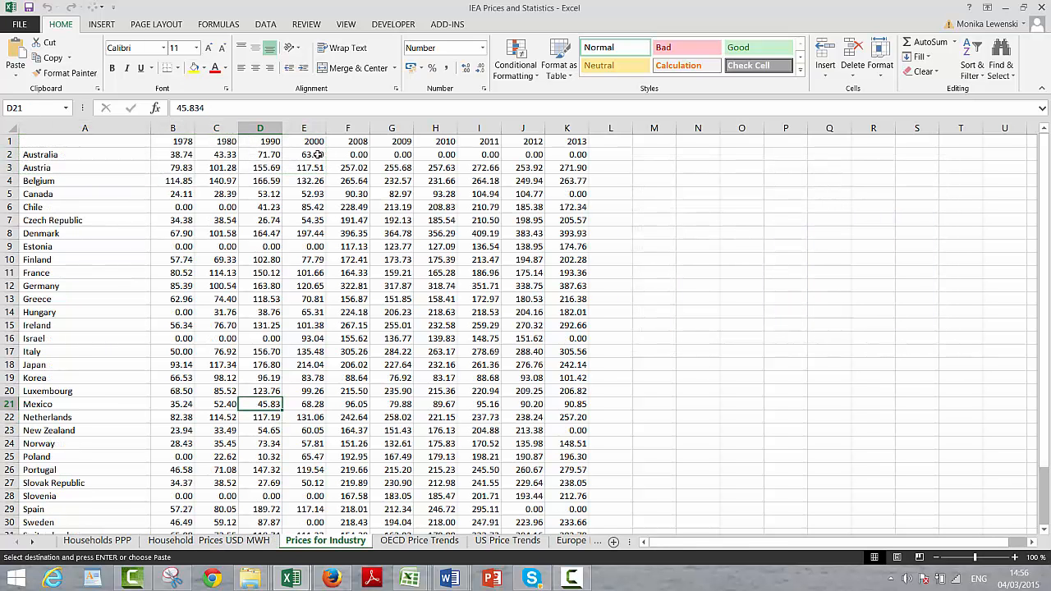
pyautogui.press('Escape')
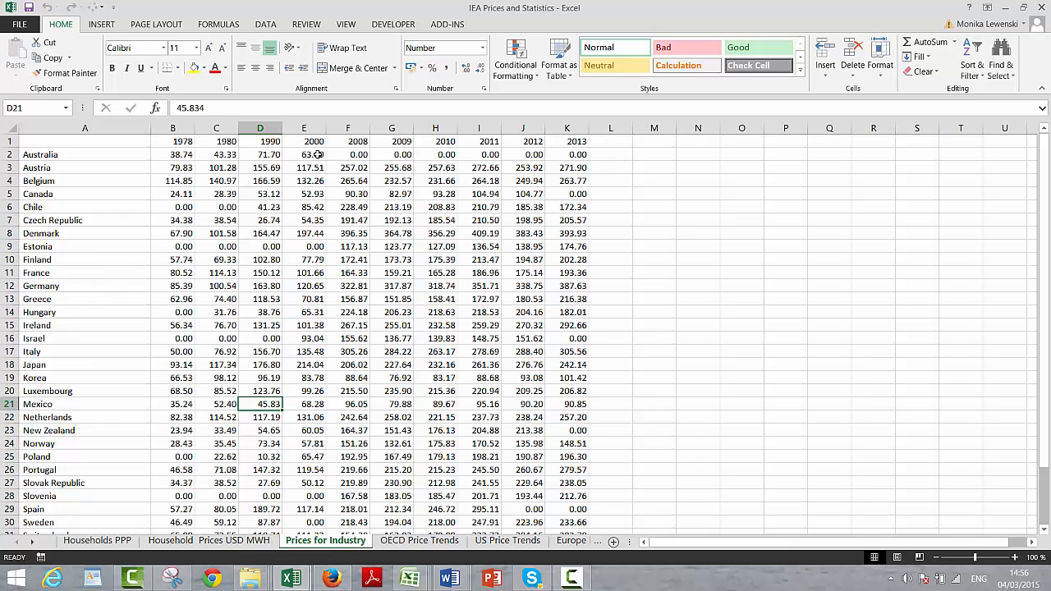
pyautogui.press('Up')
pyautogui.press('Up')
pyautogui.press('Up')
pyautogui.press('Up')
pyautogui.press('Up')
pyautogui.press('Up')
pyautogui.press('Up')
pyautogui.press('Up')
pyautogui.press('Up')
pyautogui.press('Up')
pyautogui.press('Up')
pyautogui.press('Up')
pyautogui.press('Up')
pyautogui.press('Up')
pyautogui.press('Up')
pyautogui.press('Up')
pyautogui.press('Up')
pyautogui.press('Up')
pyautogui.press('Up')
pyautogui.press('Up')
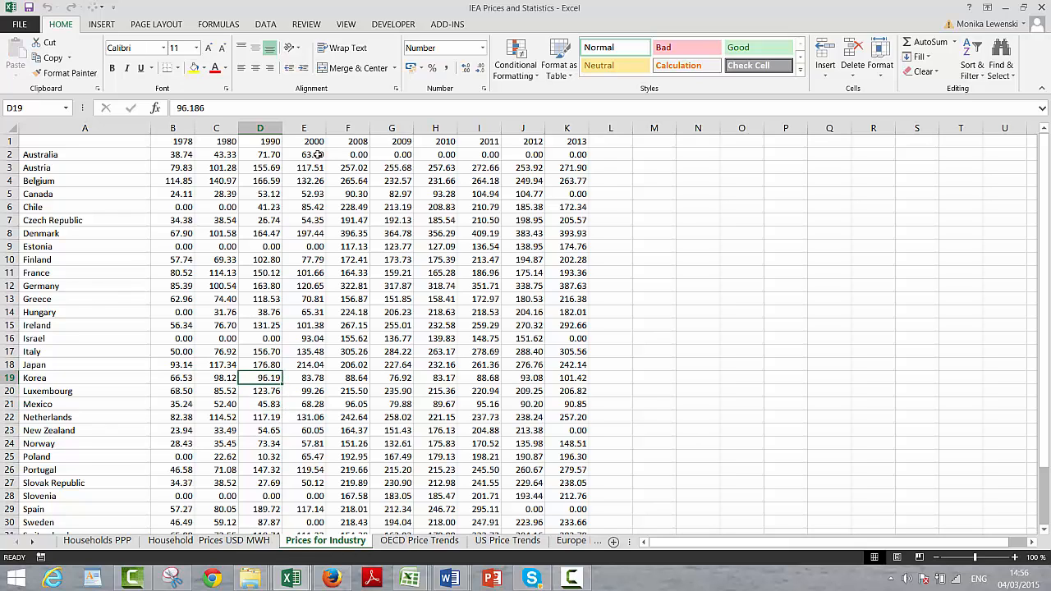
pyautogui.hotkey('shift', 'space')
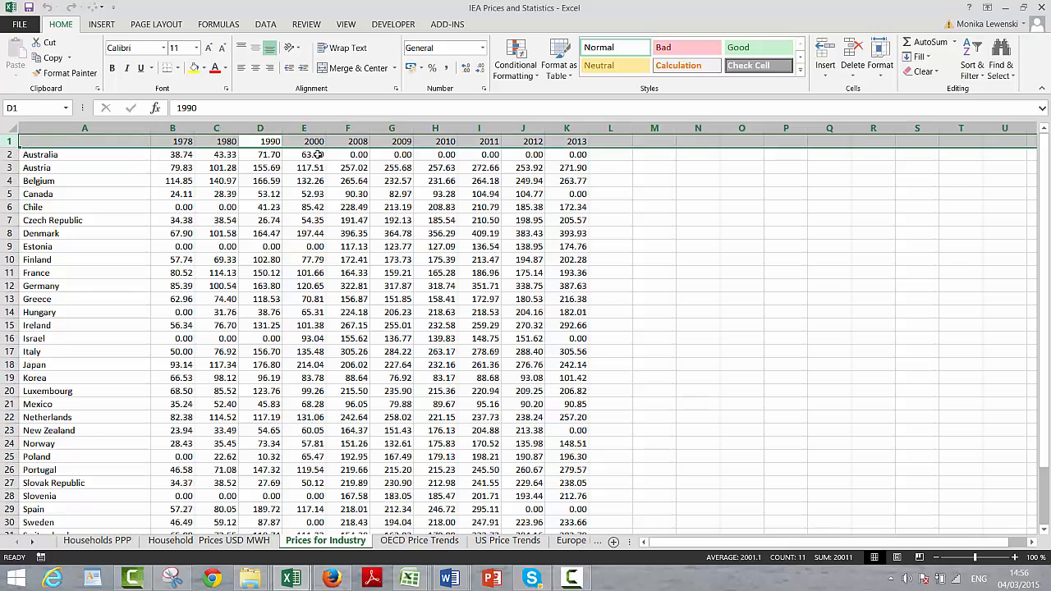
pyautogui.hotkey('ctrl', '+')
pyautogui.hotkey('ctrl', '+')
pyautogui.hotkey('ctrl', '+')
pyautogui.hotkey('ctrl', '+')
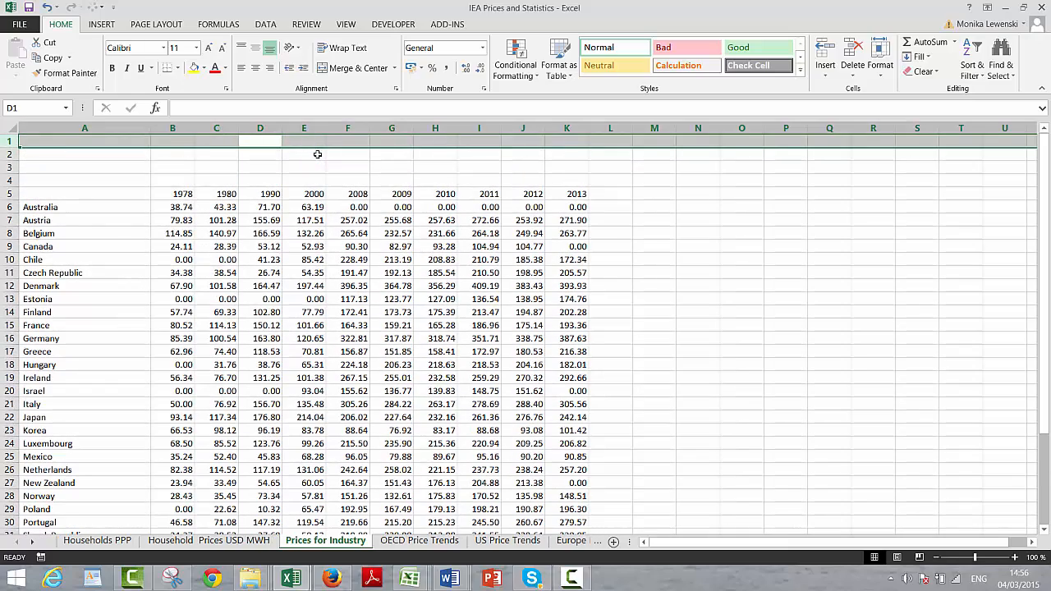
# Step: Copy the range A1:D4 with the combo box and spin control from the Households PPP sheet
pyautogui.press('Up')
pyautogui.press('Down')
pyautogui.press('Left')
pyautogui.press('Left')
pyautogui.press('Left')
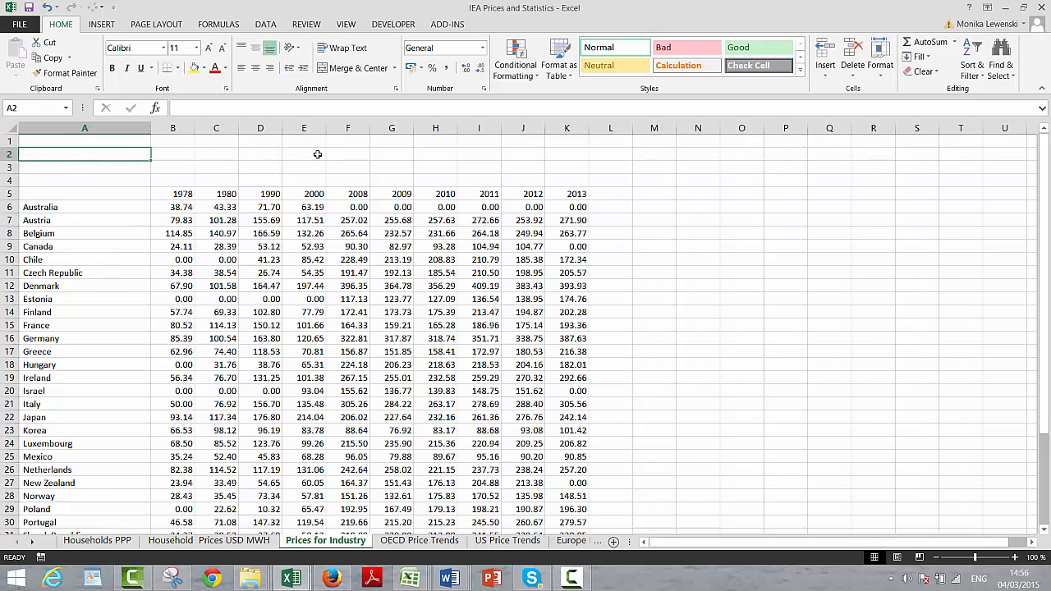
pyautogui.hotkey('ctrl', 'pageup')
pyautogui.hotkey('ctrl', 'pageup')
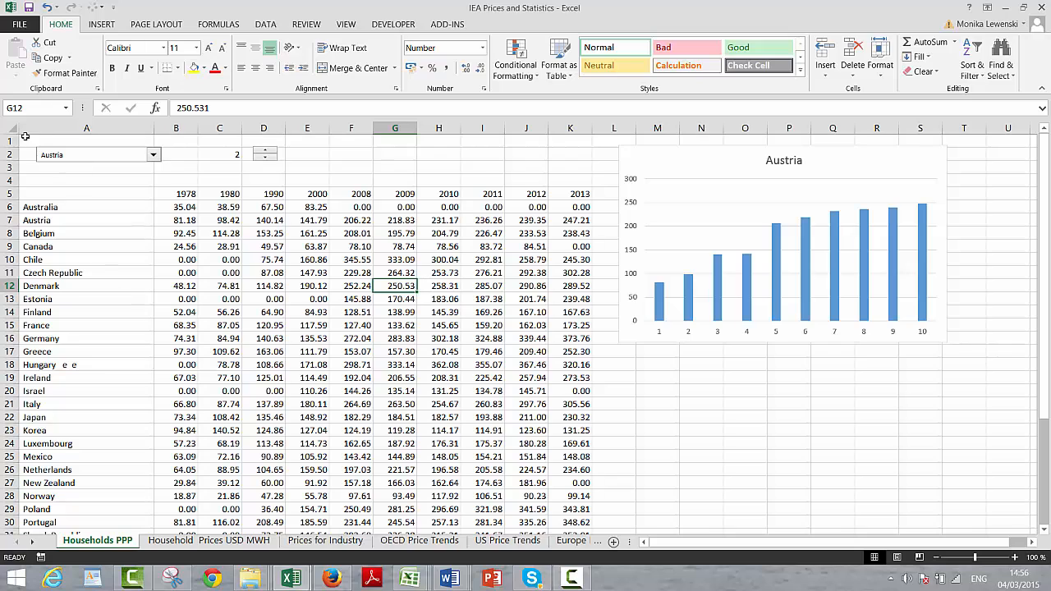
pyautogui.click(31, 141)
pyautogui.hotkey('shift', 'Down')
pyautogui.hotkey('shift', 'Down')
pyautogui.hotkey('shift', 'Down')
pyautogui.hotkey('shift', 'Right')
pyautogui.hotkey('shift', 'Right')
pyautogui.hotkey('shift', 'Right')
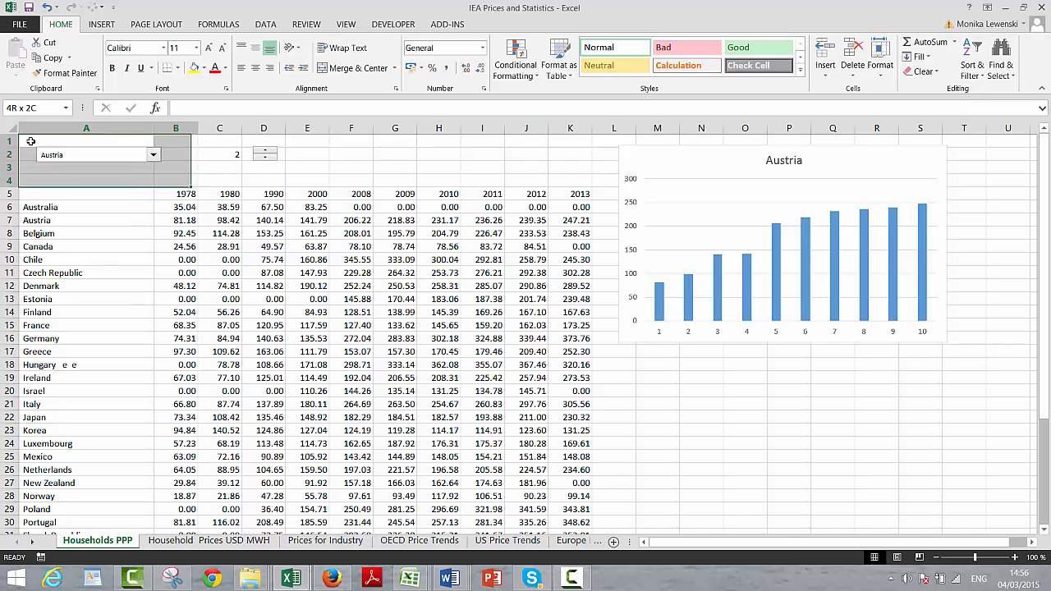
pyautogui.hotkey('ctrl', 'c')
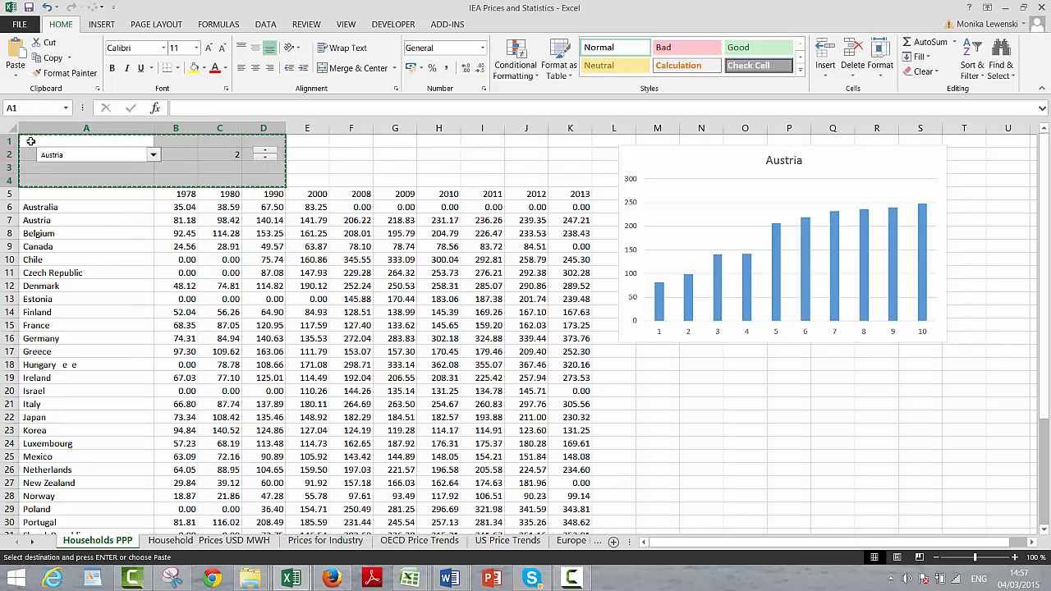
# Step: Paste the copied controls range at A1 of the Prices for Industry sheet
pyautogui.hotkey('ctrl', 'pagedown')
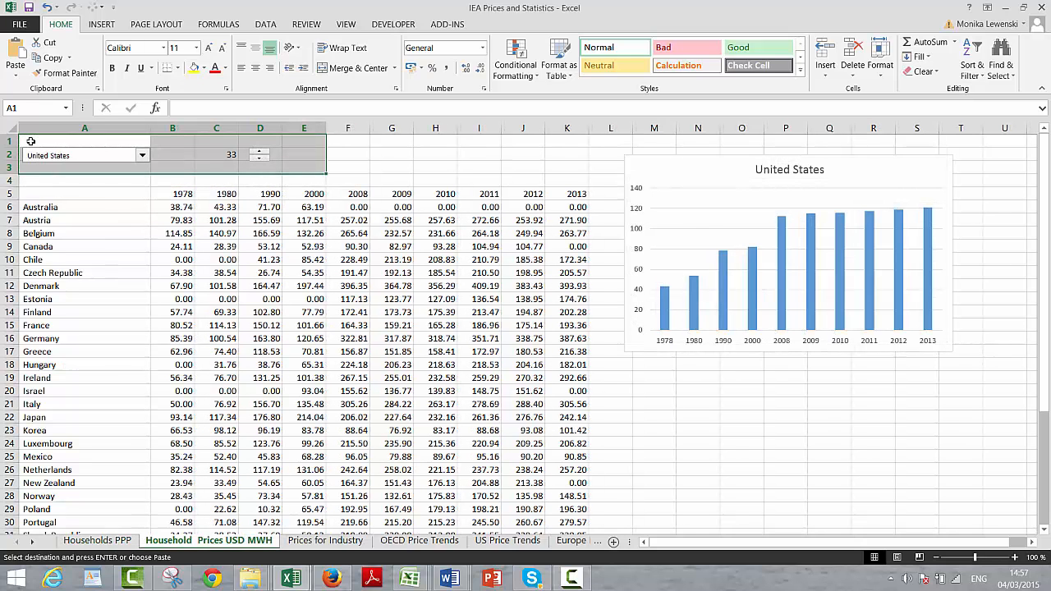
pyautogui.hotkey('ctrl', 'pagedown')
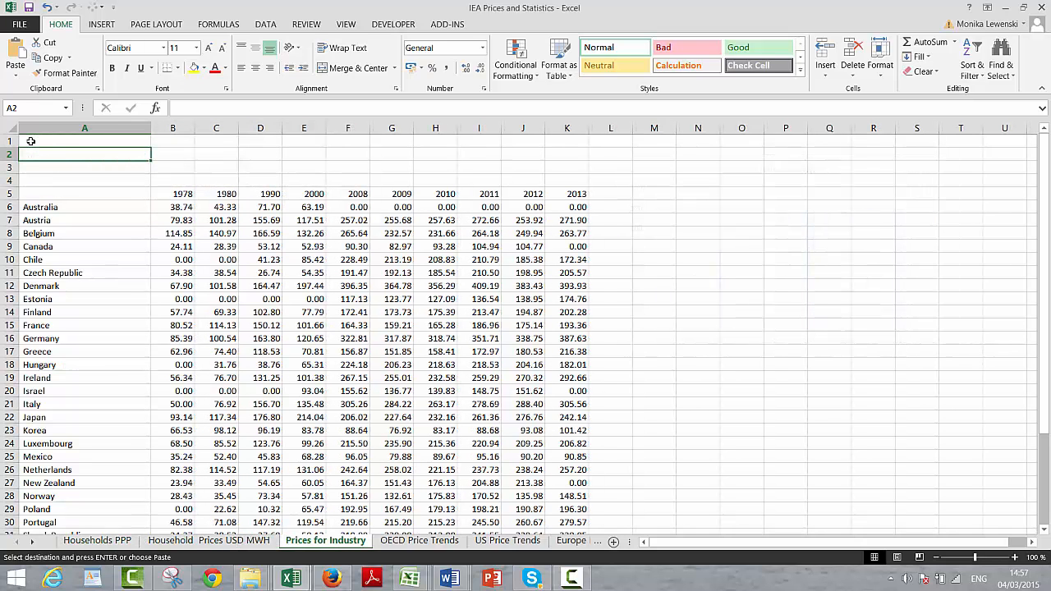
pyautogui.click(31, 141)
pyautogui.hotkey('ctrl', 'v')
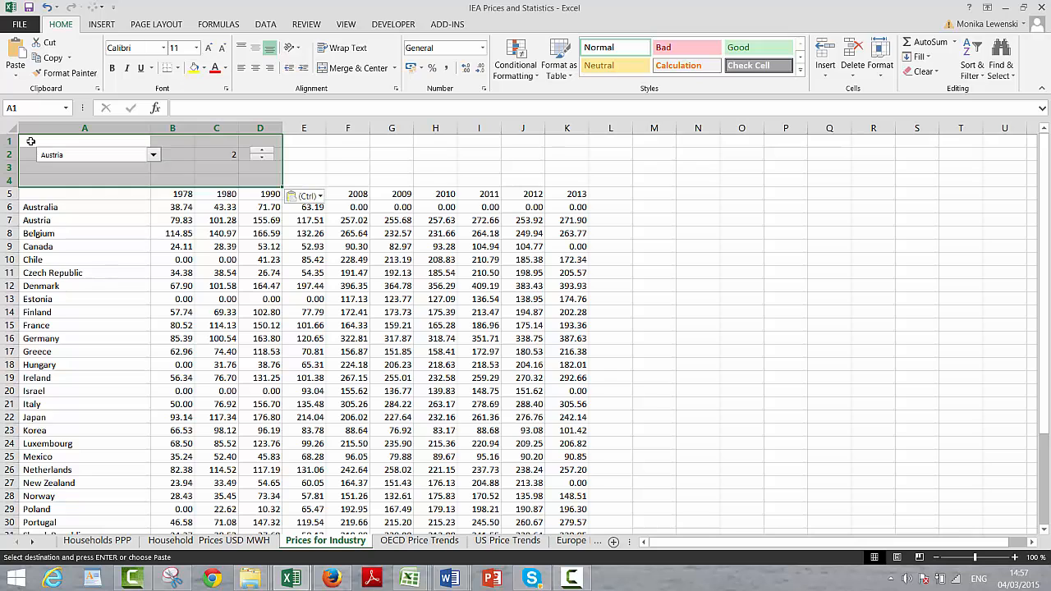
# Step: Test the pasted combo box by choosing Chile and then Finland
pyautogui.click(154, 155)
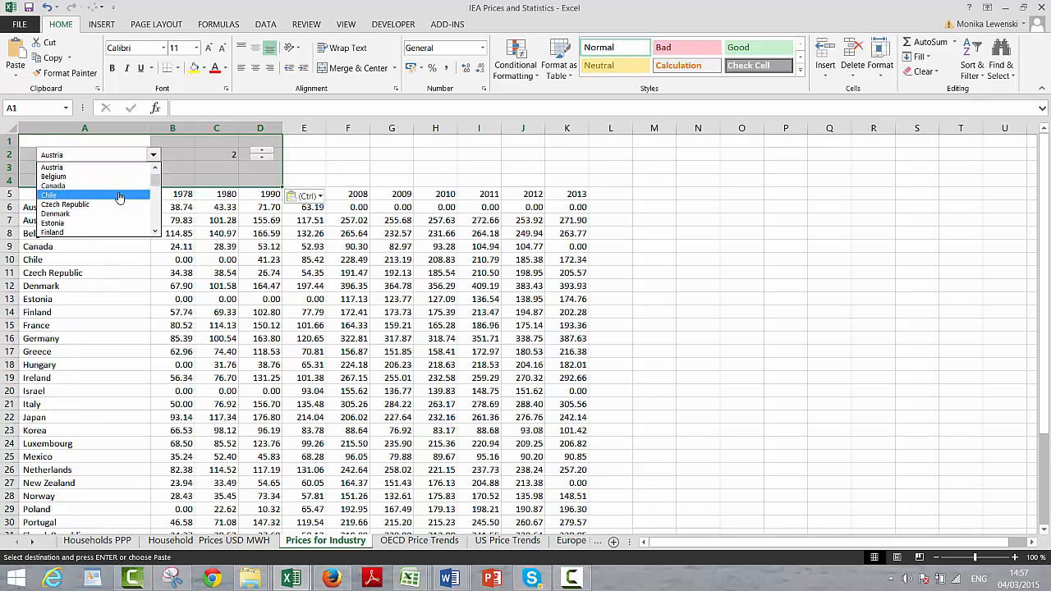
pyautogui.click(119, 196)
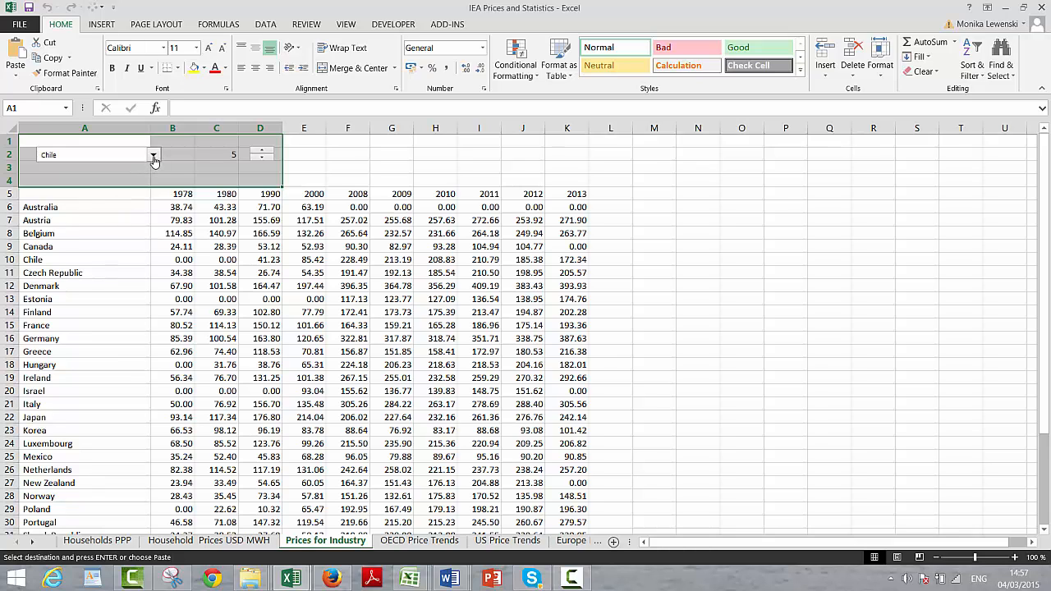
pyautogui.click(154, 157)
pyautogui.click(122, 206)
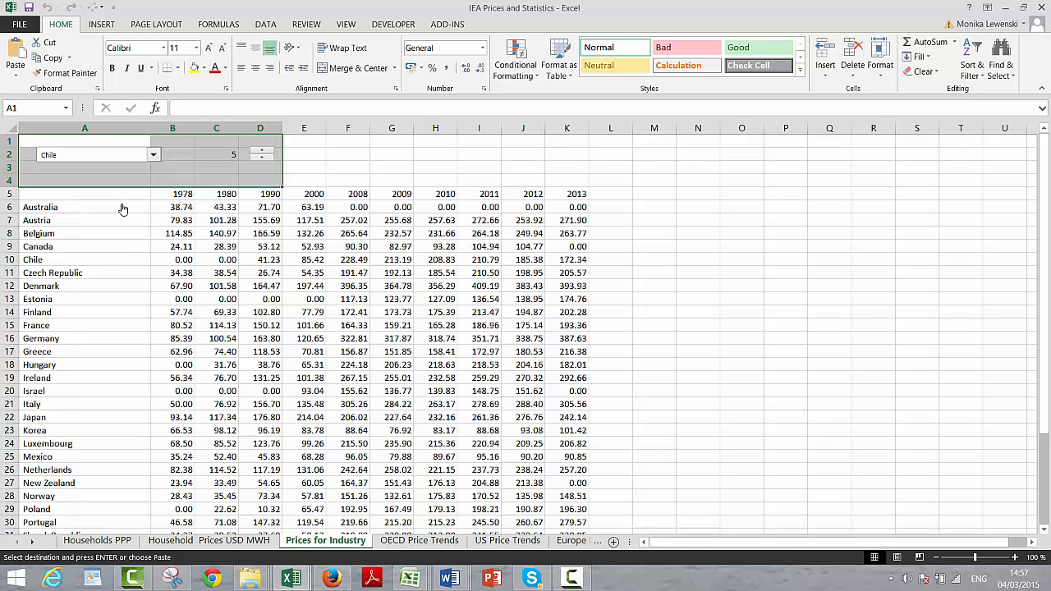
pyautogui.click(210, 169)
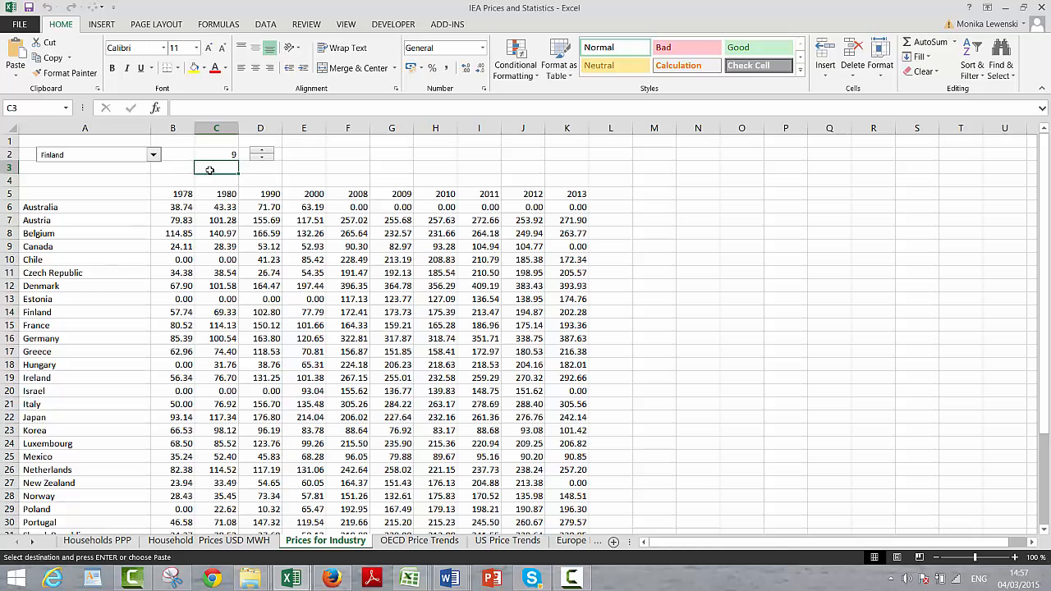
# Step: Copy the year headings from B5:K5 into row 42 below the country table, starting at B42
pyautogui.press('pagedown')
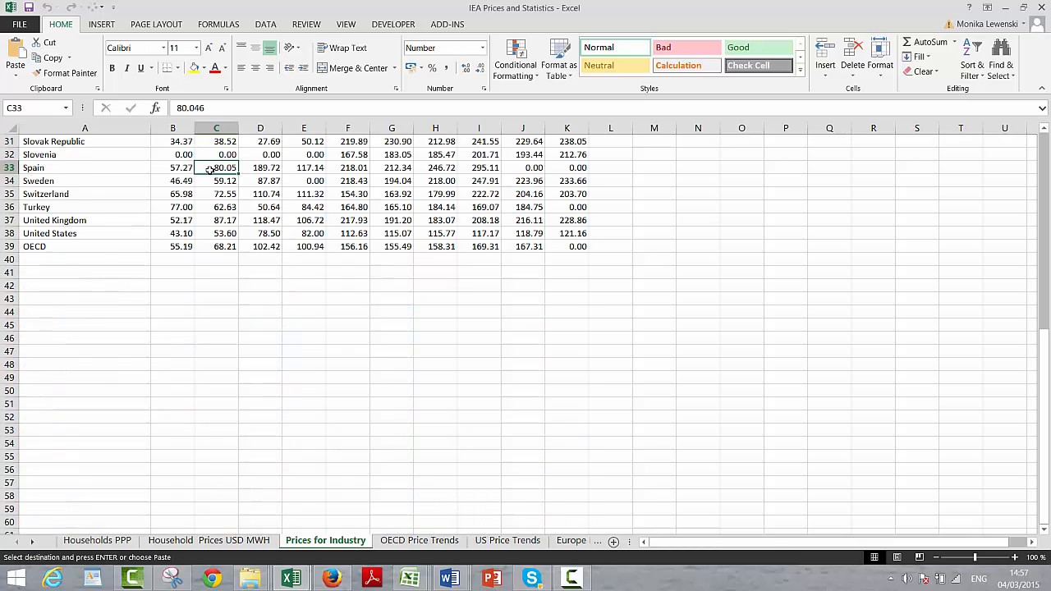
pyautogui.press('pageup')
pyautogui.press('Down')
pyautogui.press('Down')
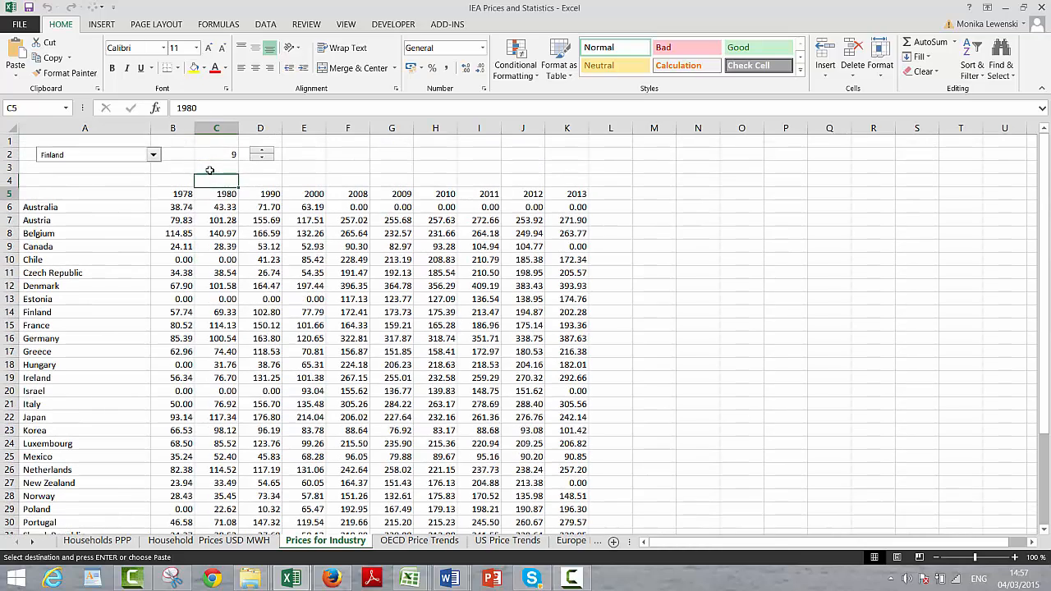
pyautogui.press('Left')
pyautogui.hotkey('ctrl', 'shift', 'Right')
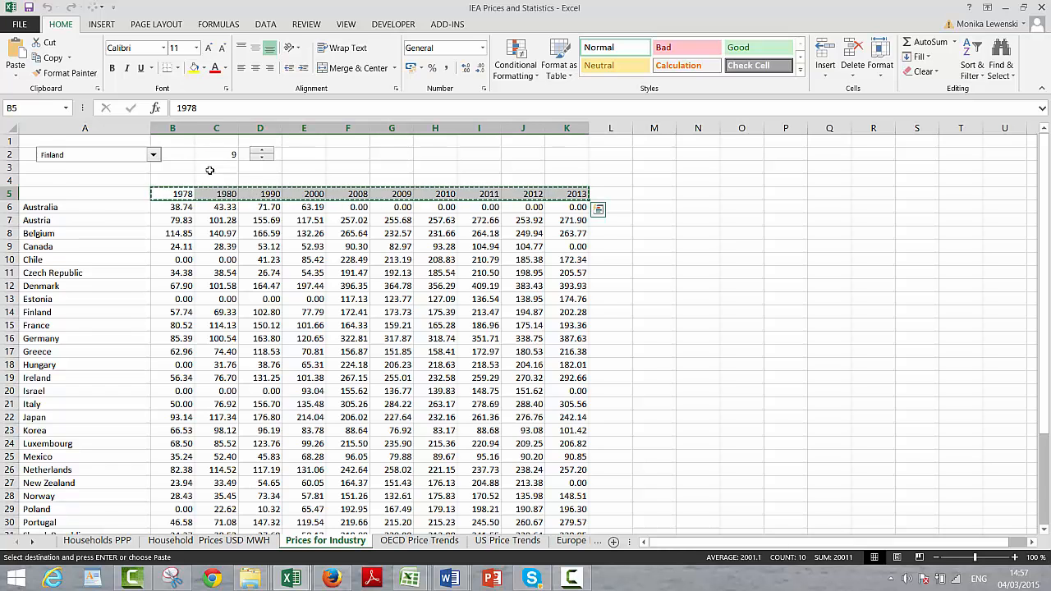
pyautogui.press('pagedown')
pyautogui.press('Down')
pyautogui.press('Down')
pyautogui.press('Down')
# Step: Enter =INDEX(A6:A39;$C$2) in cell A43 to look up the selected country's name
pyautogui.press('Down')
pyautogui.press('Down')
pyautogui.press('Down')
pyautogui.press('Down')
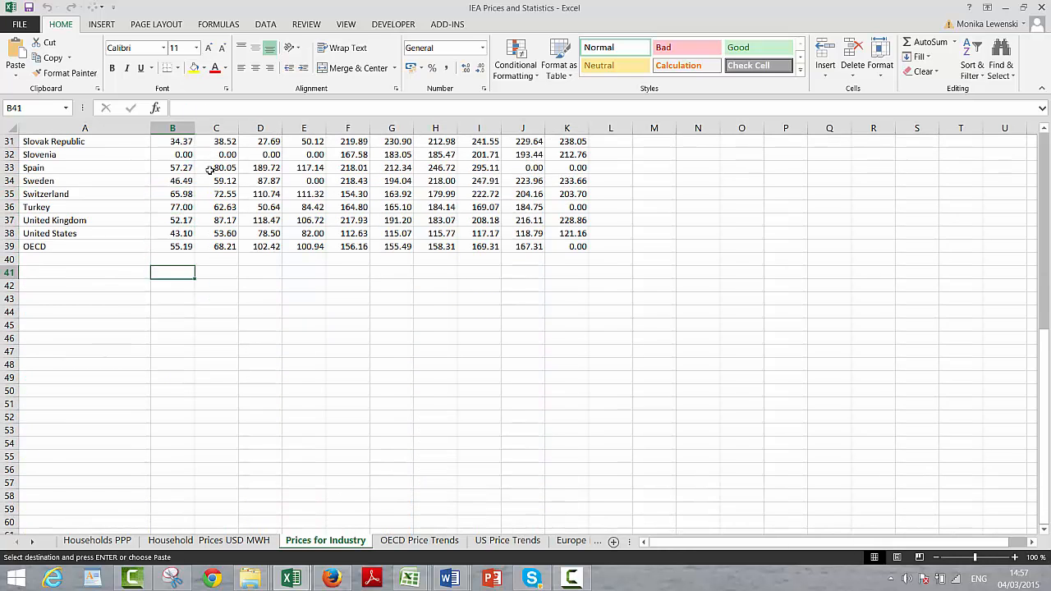
pyautogui.hotkey('ctrl', 'v')
pyautogui.click(210, 170)
pyautogui.press('Down')
pyautogui.press('Home')
pyautogui.press('Down')
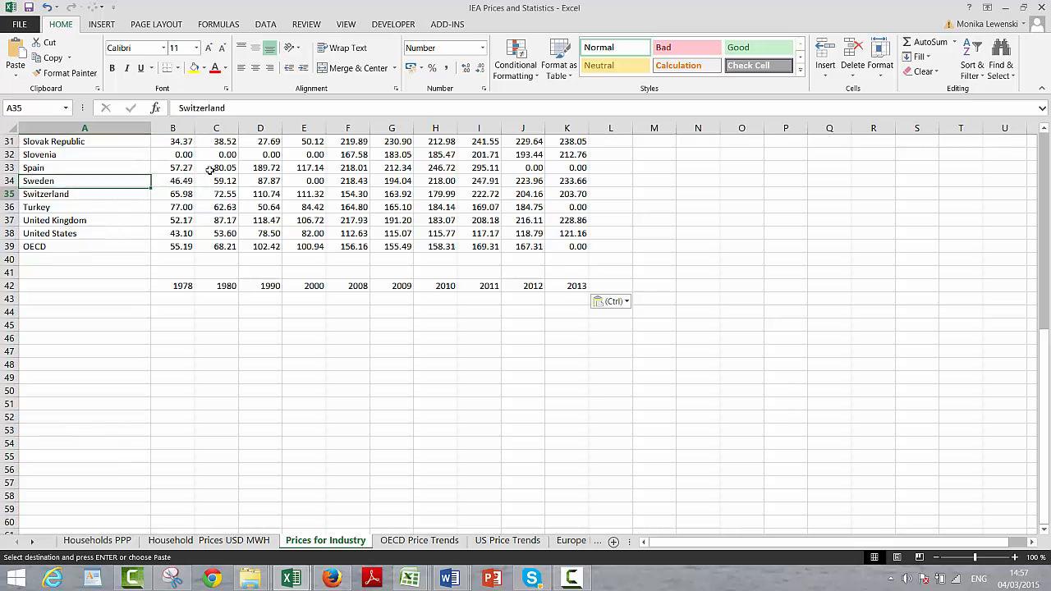
pyautogui.press('Down')
pyautogui.press('Down')
pyautogui.press('Down')
pyautogui.press('Down')
pyautogui.press('Down')
pyautogui.press('Down')
pyautogui.press('Down')
pyautogui.press('Down')
pyautogui.press('Down')
pyautogui.press('Up')
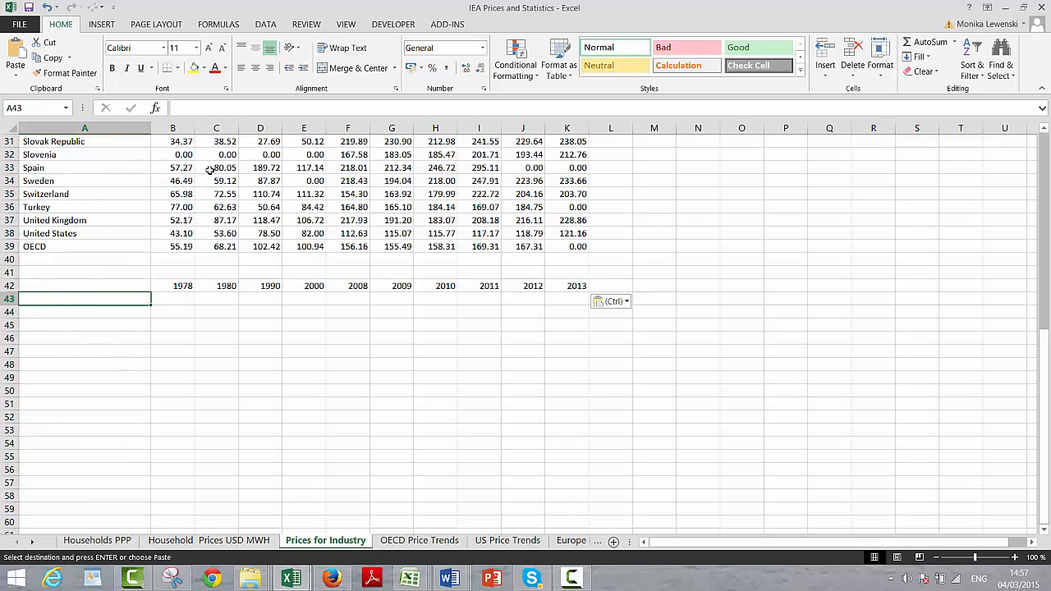
pyautogui.write('=index(')
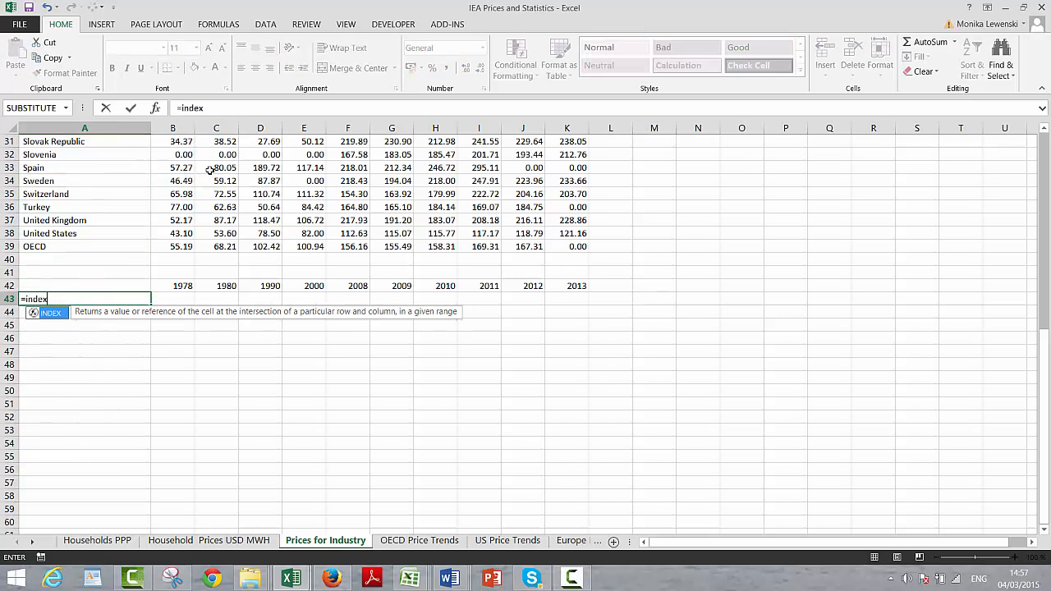
pyautogui.press('Up')
pyautogui.press('Up')
pyautogui.press('Up')
pyautogui.press('Up')
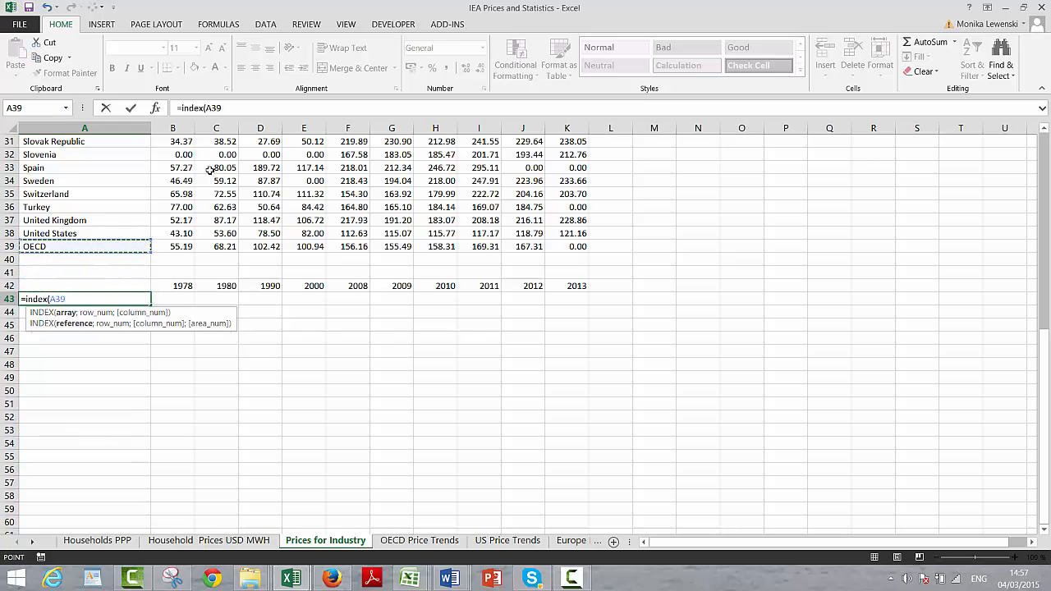
pyautogui.hotkey('ctrl', 'shift', 'Up')
pyautogui.hotkey('ctrl', 'shift', 'Up')
pyautogui.hotkey('shift', 'Down')
pyautogui.hotkey('shift', 'Down')
pyautogui.hotkey('shift', 'Down')
pyautogui.hotkey('shift', 'Down')
pyautogui.hotkey('shift', 'Down')
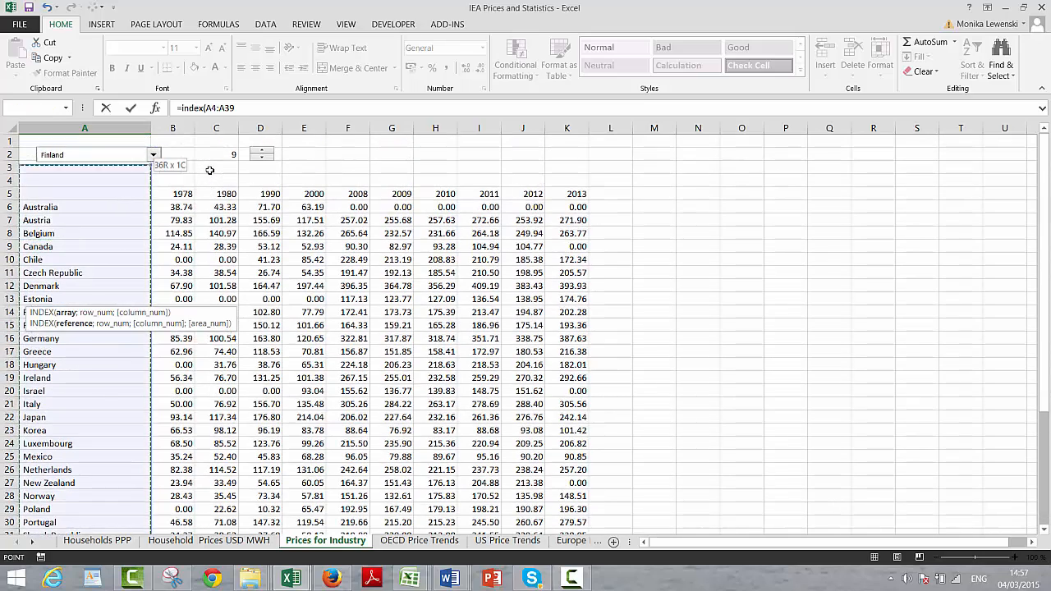
pyautogui.write(';')
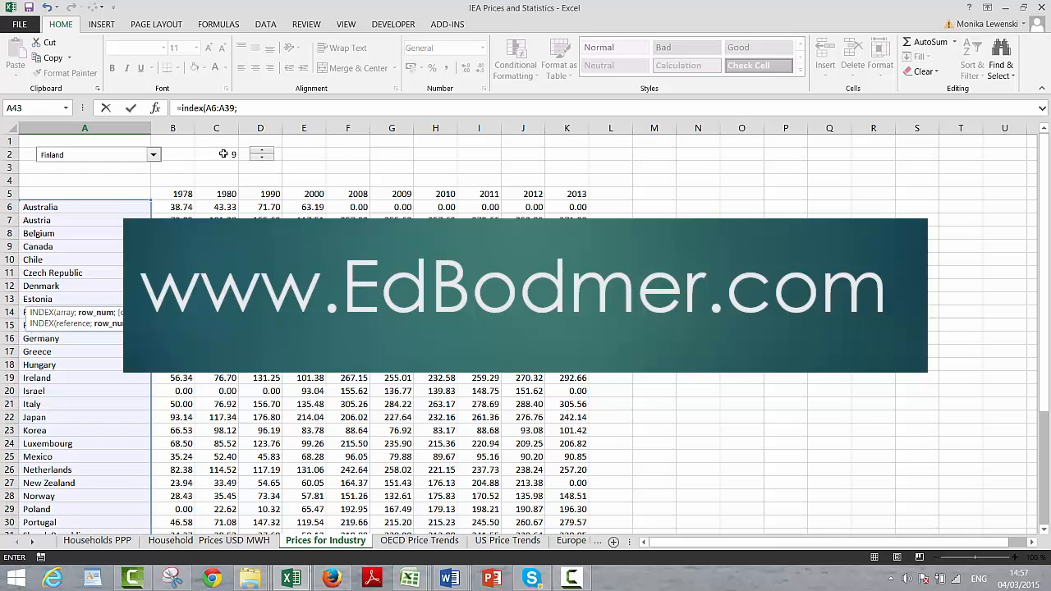
pyautogui.click(223, 154)
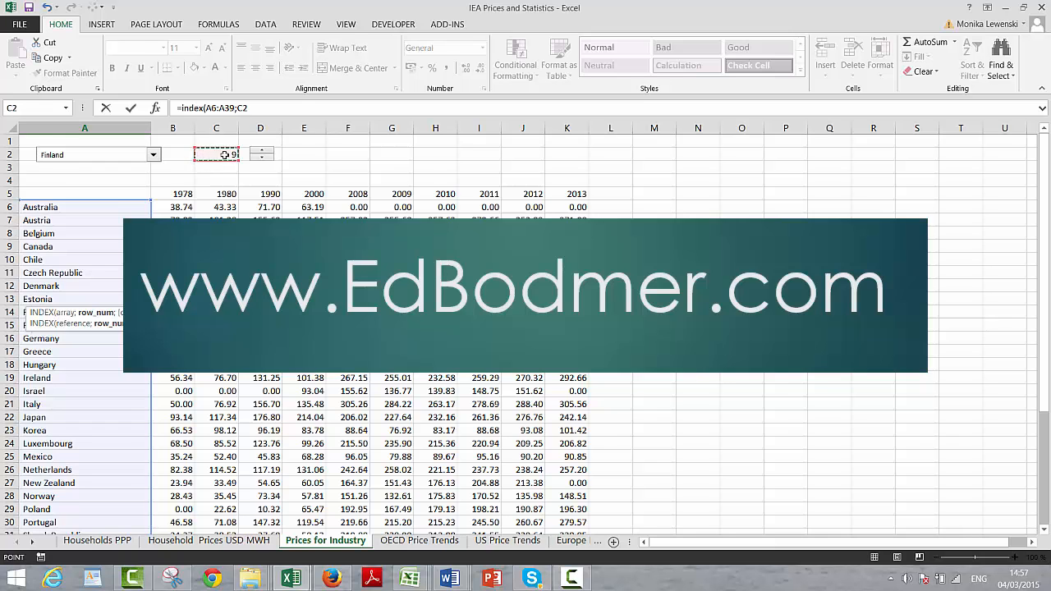
pyautogui.press('F4')
pyautogui.press('Return')
# Step: Fill the INDEX formula from A43 across the row through K43
pyautogui.press('Up')
pyautogui.hotkey('shift', 'Right')
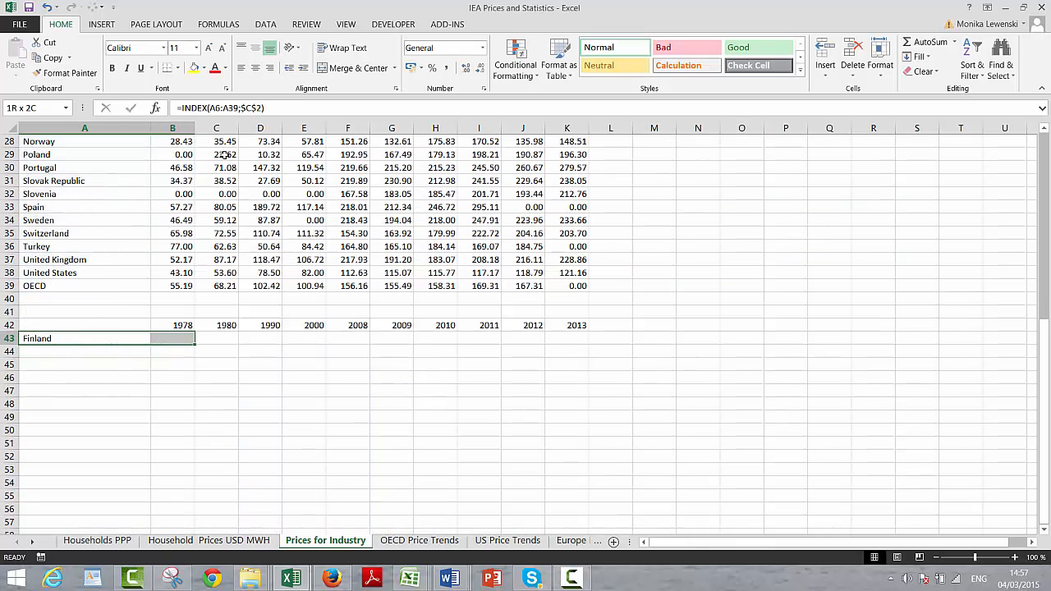
pyautogui.hotkey('shift', 'Right')
pyautogui.hotkey('shift', 'Right')
pyautogui.hotkey('shift', 'Right')
pyautogui.hotkey('shift', 'Right')
pyautogui.hotkey('shift', 'Right')
pyautogui.hotkey('shift', 'Right')
pyautogui.hotkey('shift', 'Right')
pyautogui.hotkey('shift', 'Right')
pyautogui.hotkey('shift', 'Right')
pyautogui.hotkey('ctrl', 'r')
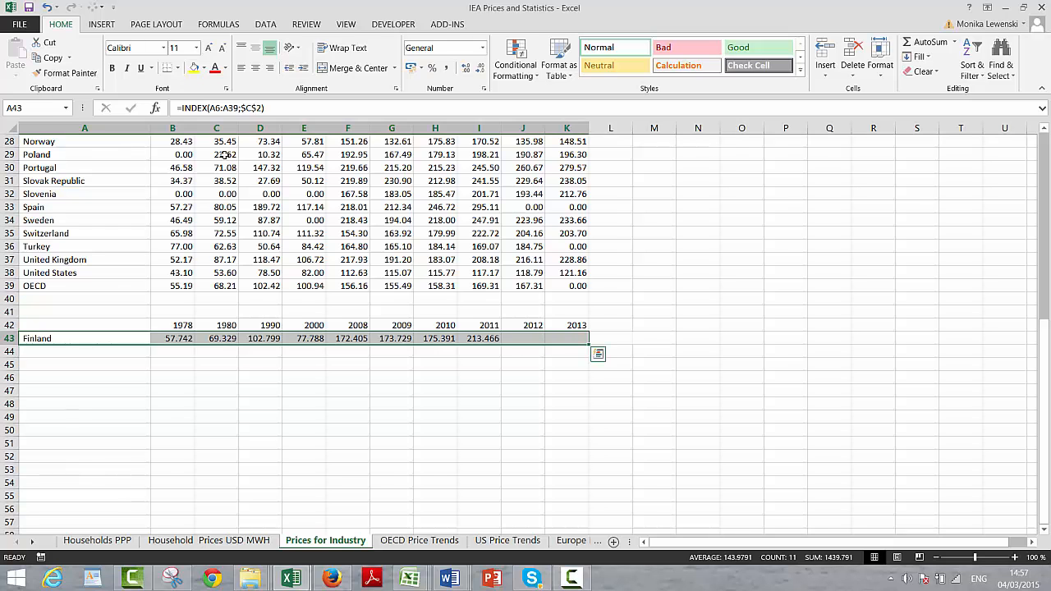
# Step: Create a default column chart from A42:K43 and move it to the right of the country table, near the sheet's first rows
pyautogui.press('Up')
pyautogui.hotkey('shift', 'Down')
pyautogui.hotkey('shift', 'Right')
pyautogui.hotkey('shift', 'Right')
pyautogui.hotkey('shift', 'Right')
pyautogui.hotkey('shift', 'Right')
pyautogui.hotkey('shift', 'Right')
pyautogui.hotkey('shift', 'Right')
pyautogui.hotkey('shift', 'Right')
pyautogui.hotkey('shift', 'Right')
pyautogui.hotkey('shift', 'Right')
pyautogui.hotkey('shift', 'Right')
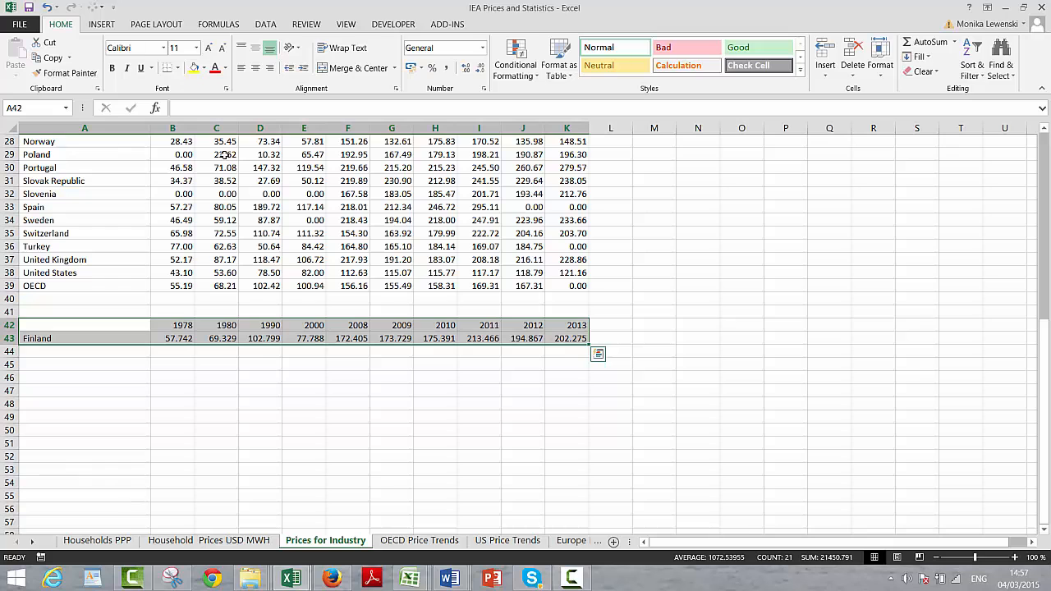
pyautogui.hotkey('alt', 'F1')
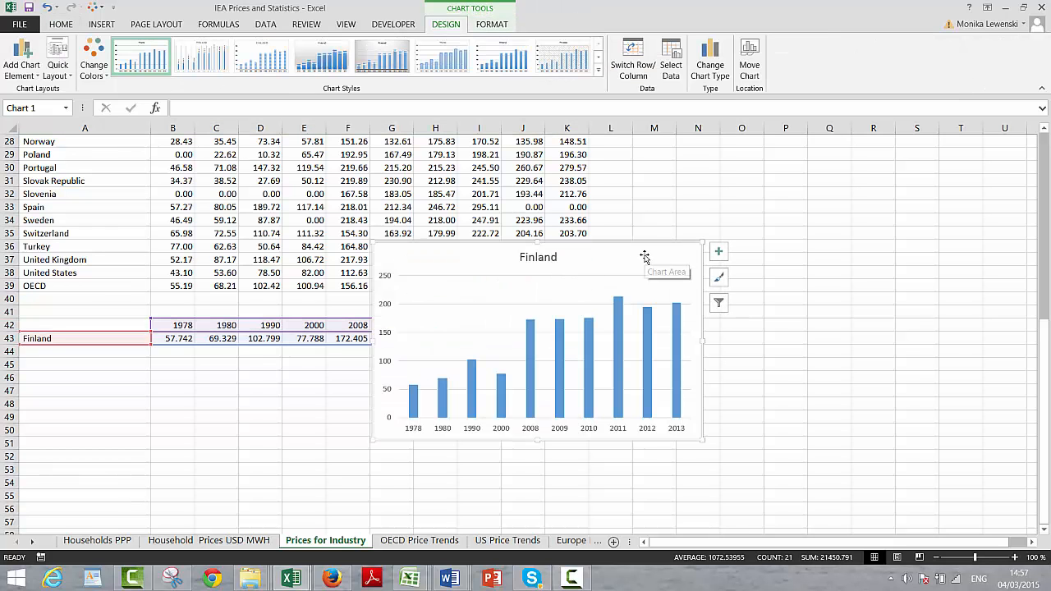
pyautogui.moveTo(644, 257)
pyautogui.mouseDown()
pyautogui.moveTo(742, 164)
pyautogui.moveTo(858, 168)
pyautogui.moveTo(853, 182)
pyautogui.moveTo(947, 155)
pyautogui.moveTo(950, 142)
pyautogui.moveTo(883, 132)
pyautogui.moveTo(884, 90)
pyautogui.moveTo(882, 162)
pyautogui.moveTo(894, 182)
pyautogui.mouseUp()
pyautogui.click(650, 466)
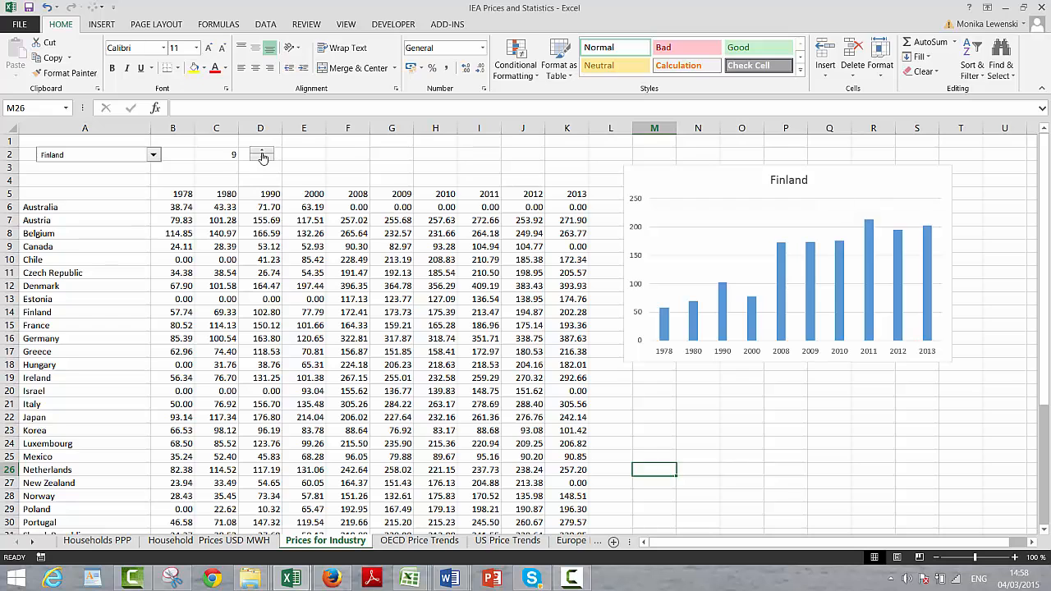
# Step: Configure the spin control with minimum value 1, maximum value 40 and cell link $C$2
pyautogui.rightClick(262, 157)
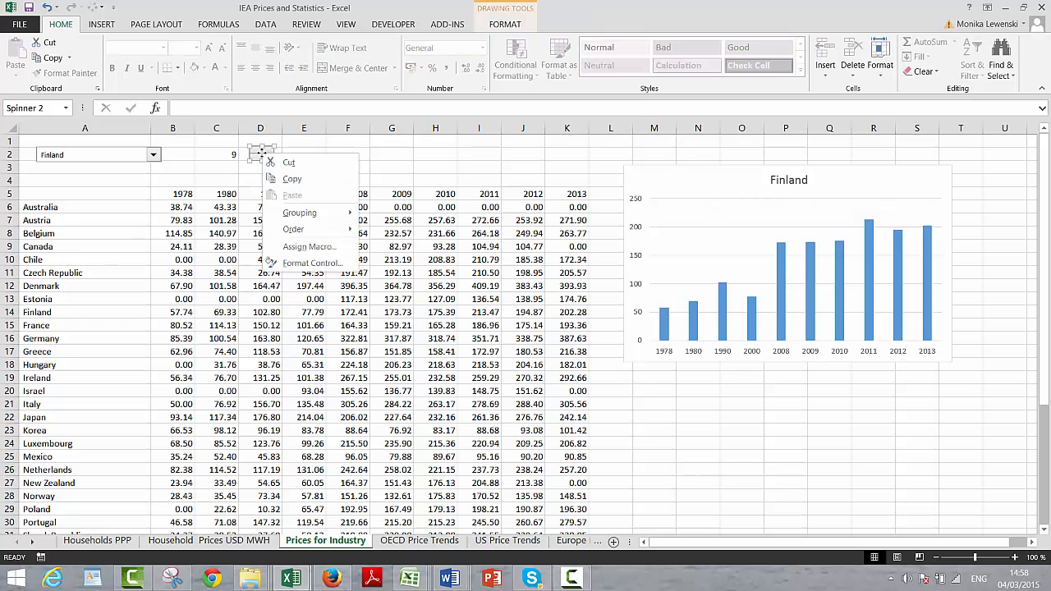
pyautogui.click(307, 263)
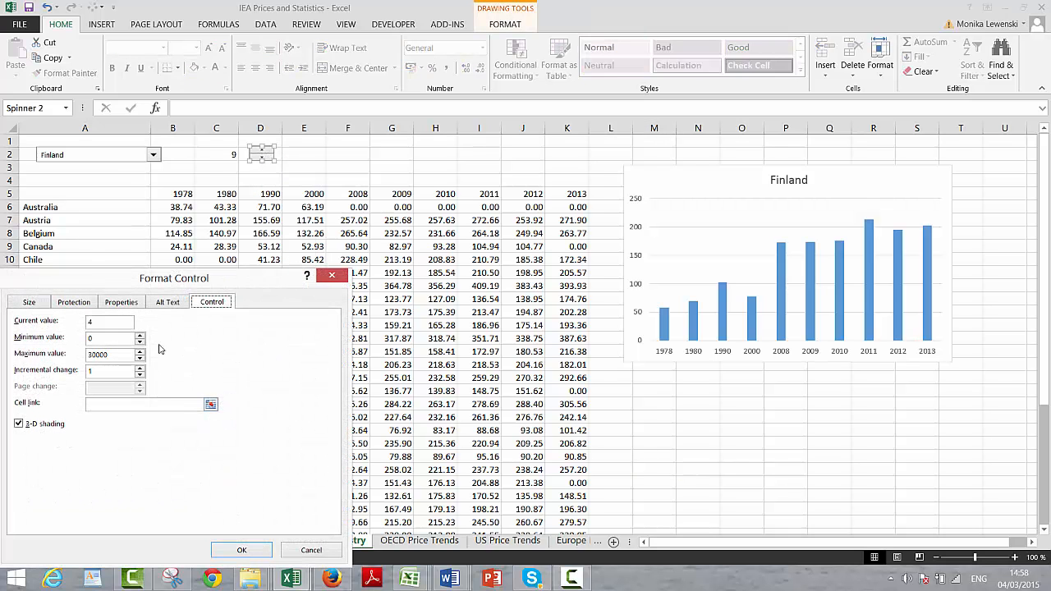
pyautogui.click(121, 339)
pyautogui.click(211, 406)
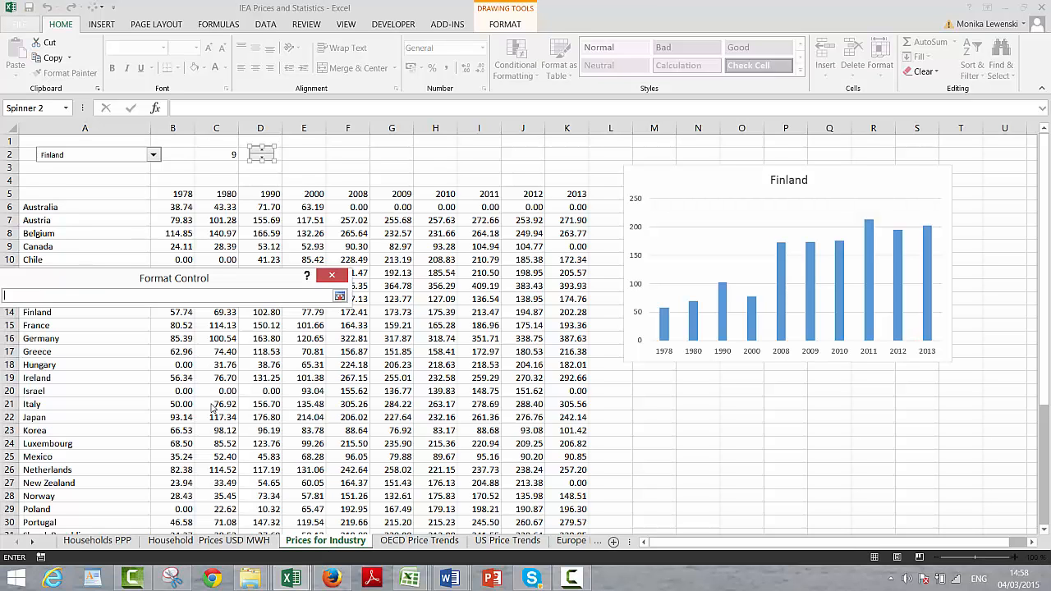
pyautogui.click(233, 156)
pyautogui.press('Return')
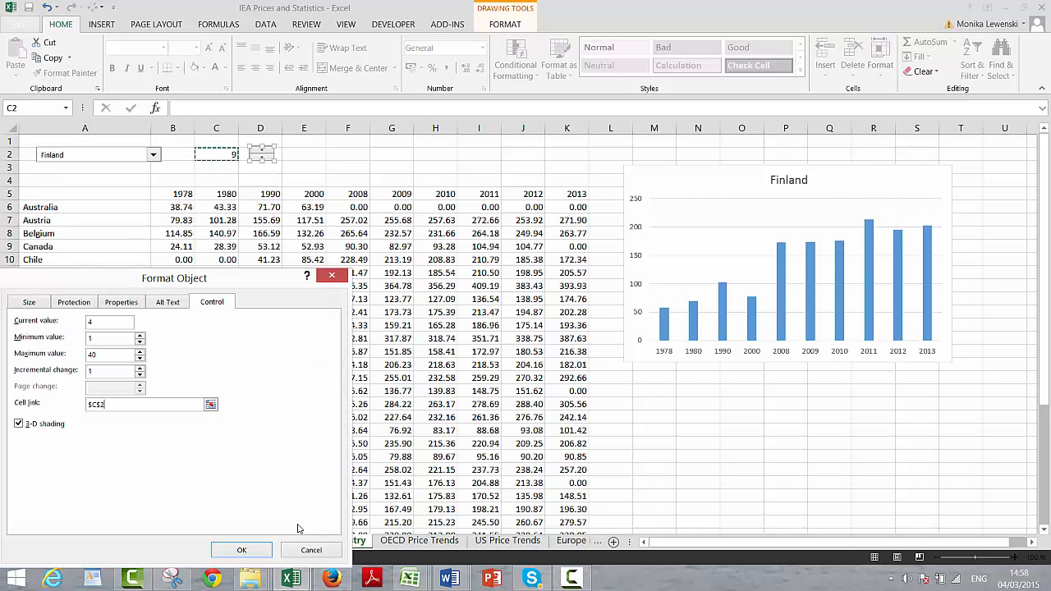
pyautogui.click(261, 546)
pyautogui.click(304, 220)
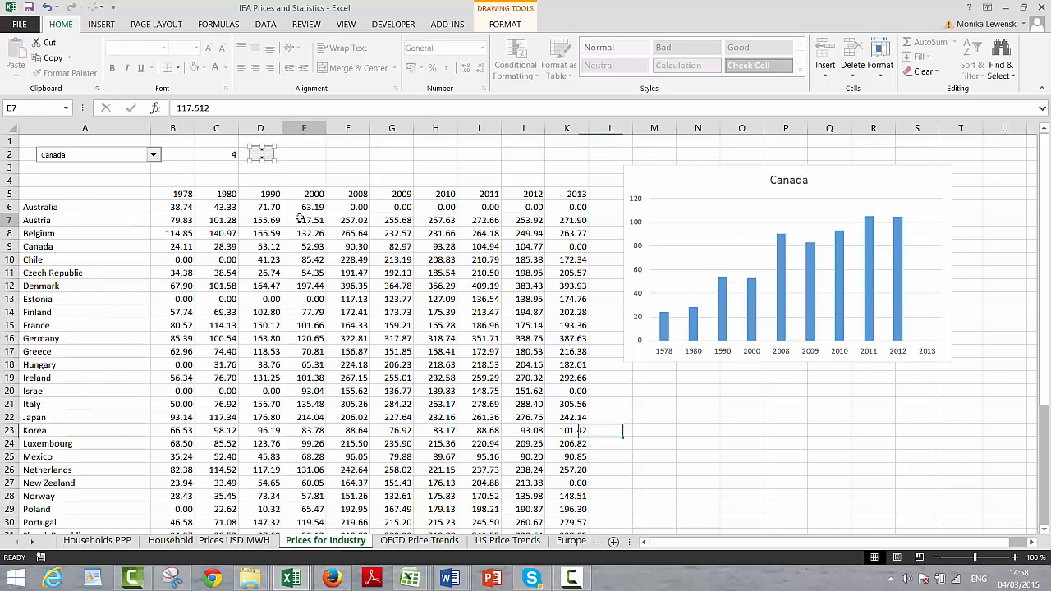
# Step: Check the input range and cell link in the country combo box's control settings
pyautogui.rightClick(137, 157)
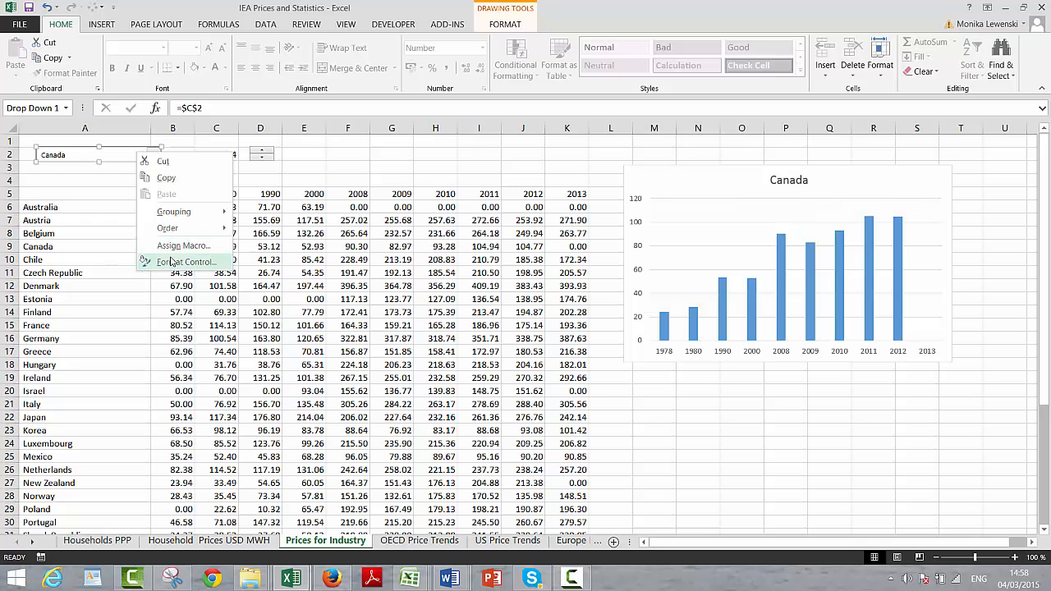
pyautogui.click(171, 261)
pyautogui.click(215, 322)
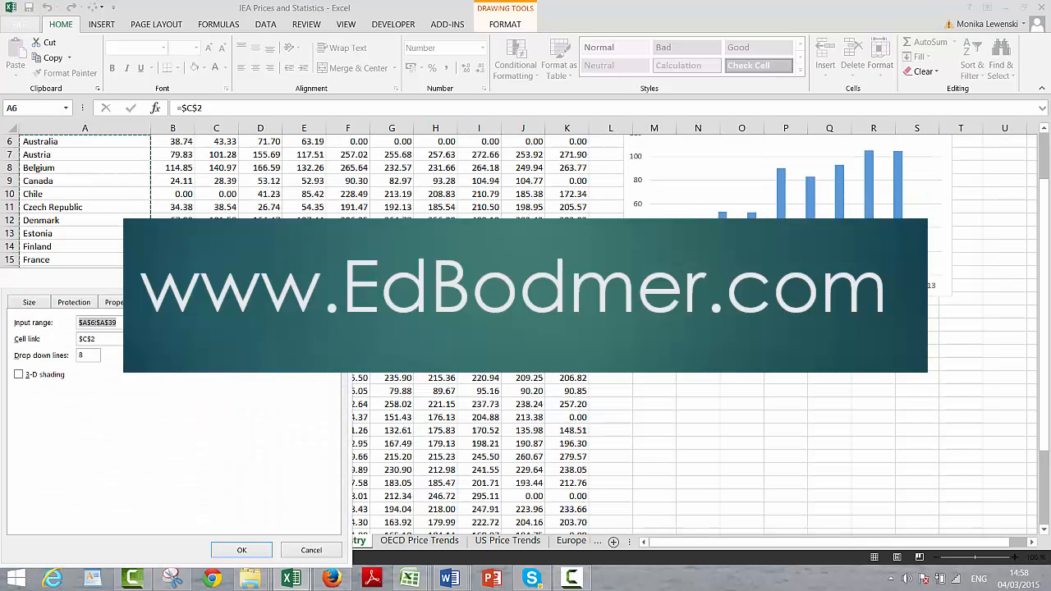
pyautogui.click(215, 338)
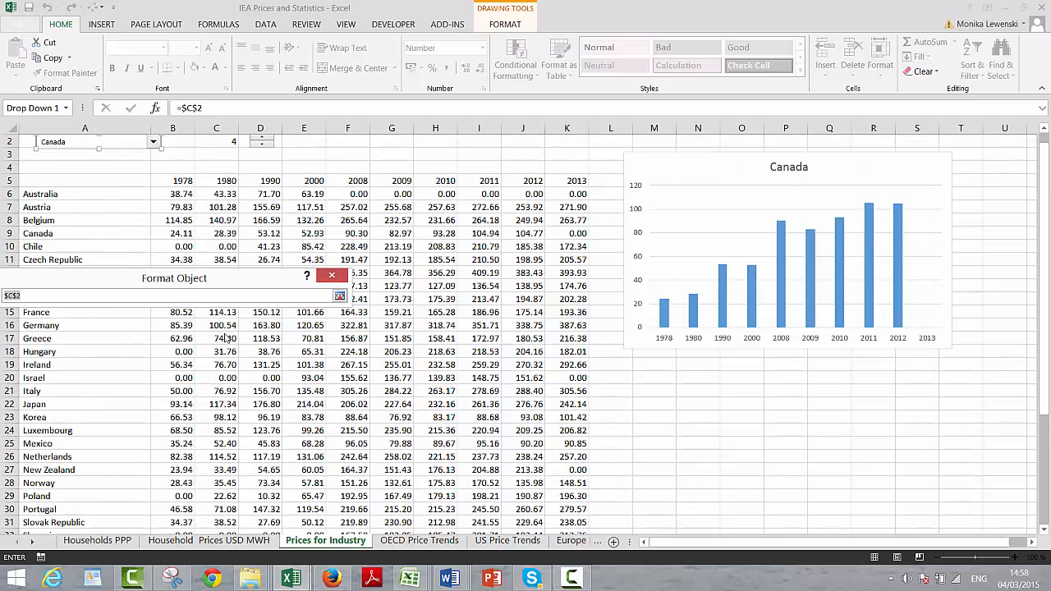
pyautogui.press('Return')
pyautogui.press('Return')
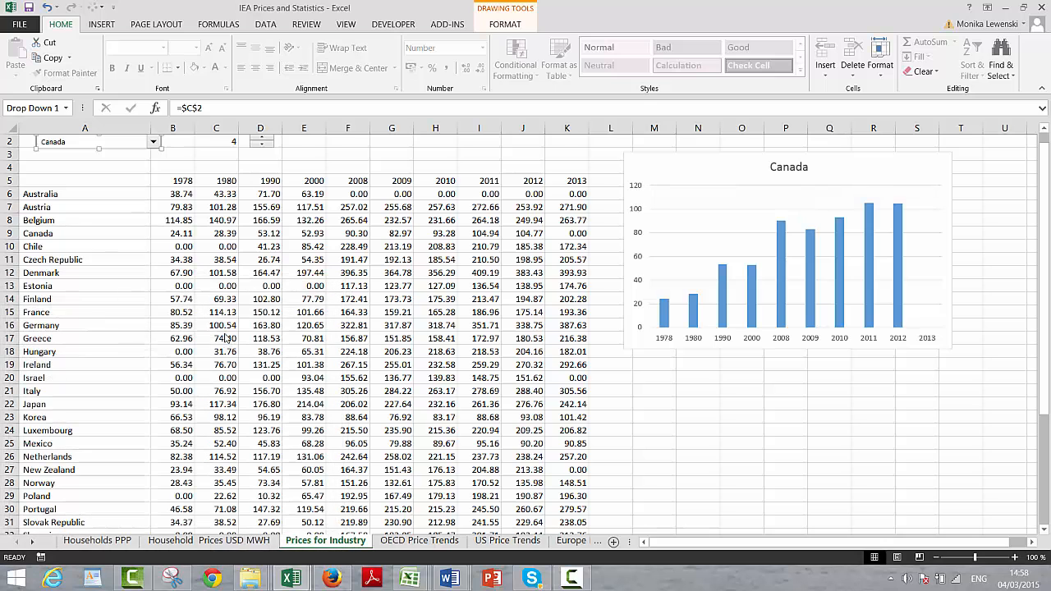
# Step: Test the spin control by stepping the selected country forward from Canada to Greece
pyautogui.click(274, 245)
pyautogui.press('Up')
pyautogui.press('Up')
pyautogui.press('Up')
pyautogui.press('Up')
pyautogui.press('Up')
pyautogui.press('Up')
pyautogui.press('Up')
pyautogui.press('Up')
pyautogui.press('Up')
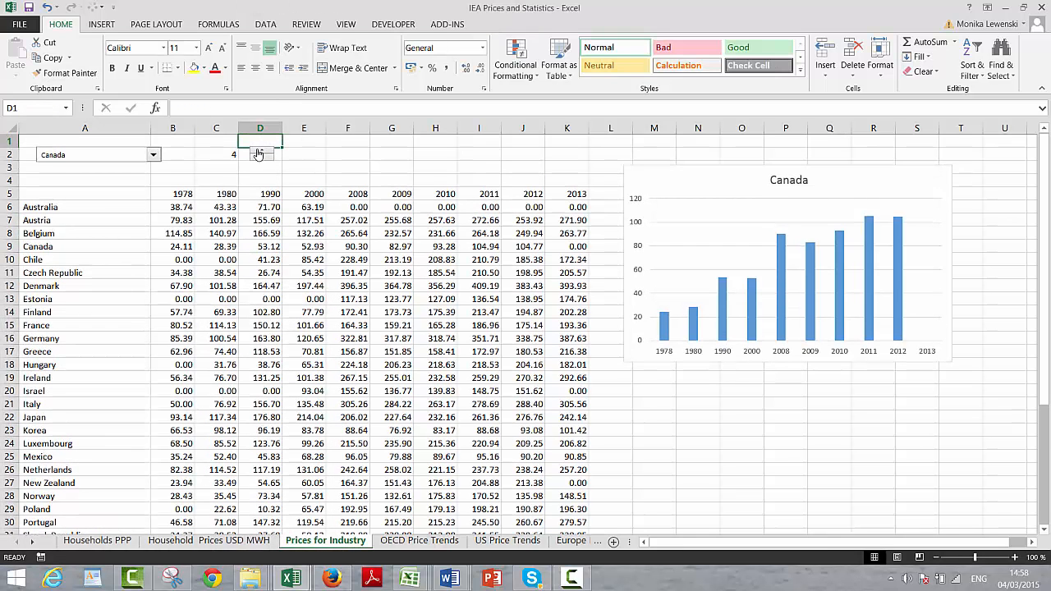
pyautogui.click(258, 153)
pyautogui.click(258, 153)
pyautogui.click(258, 153)
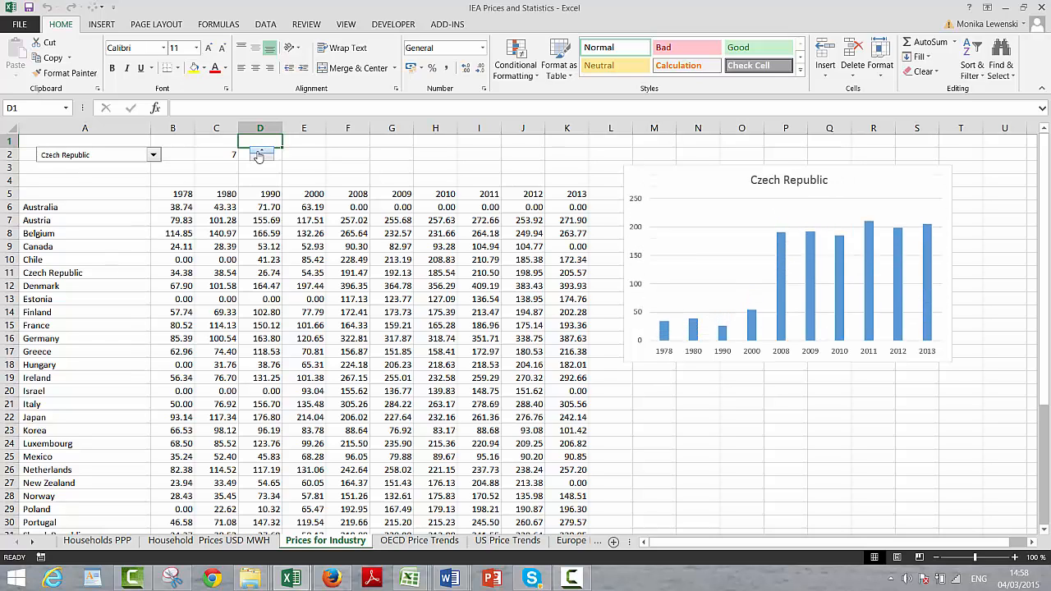
pyautogui.click(258, 153)
pyautogui.click(258, 153)
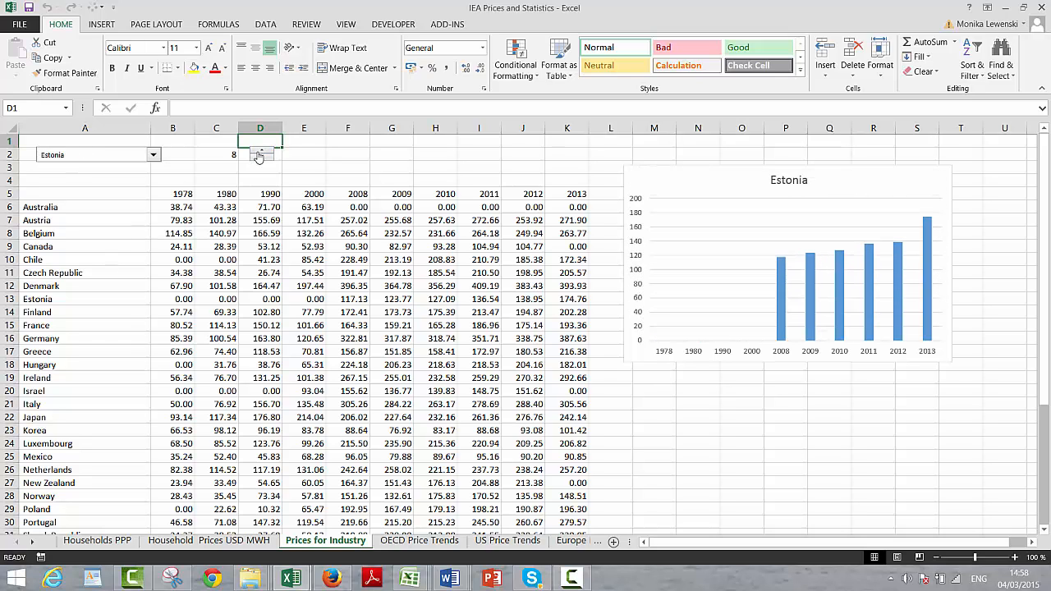
pyautogui.click(258, 154)
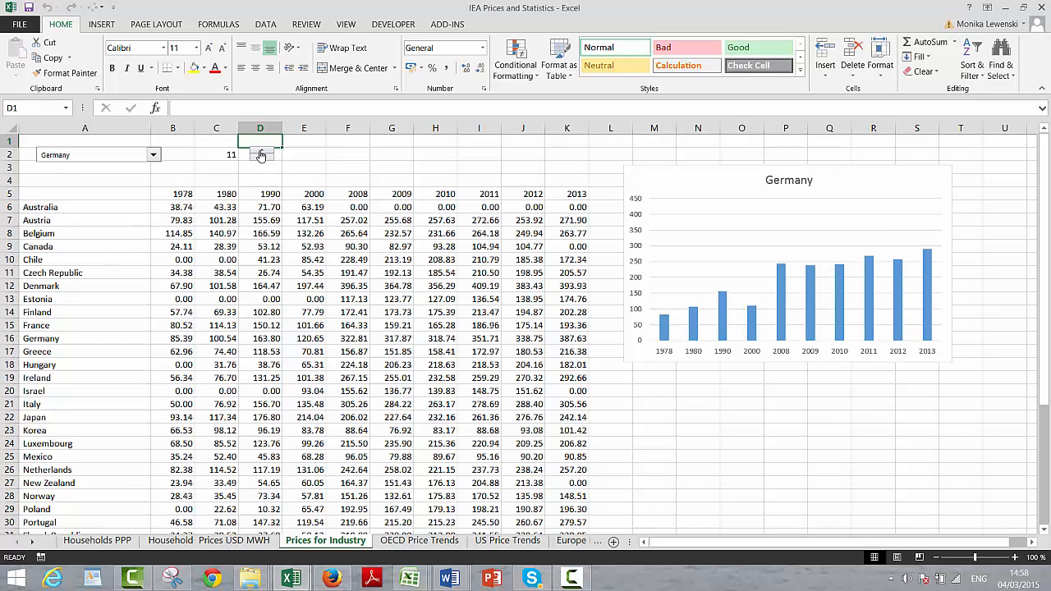
pyautogui.click(259, 153)
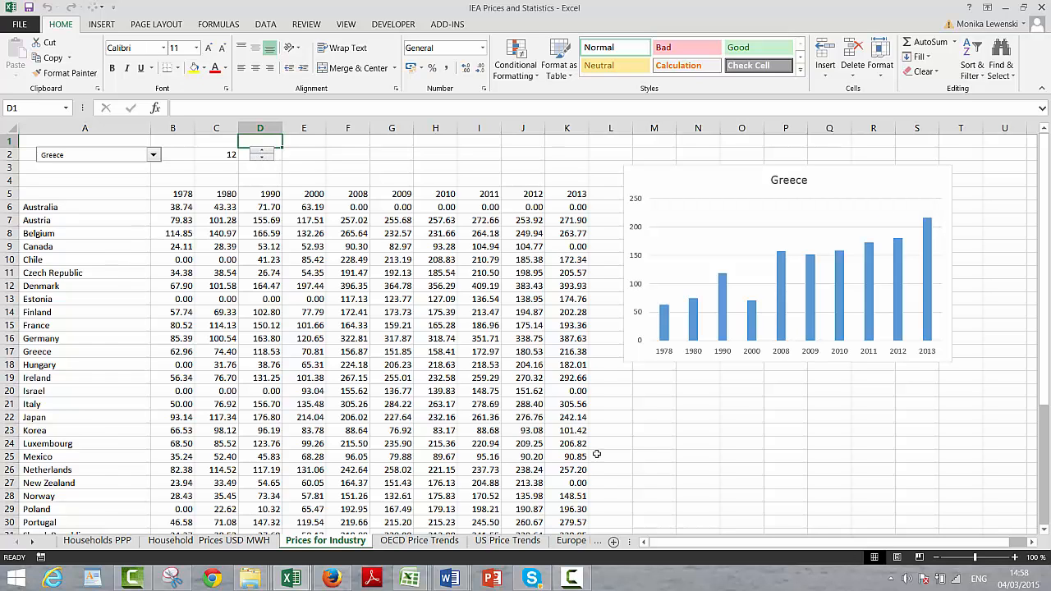
pyautogui.click(571, 577)
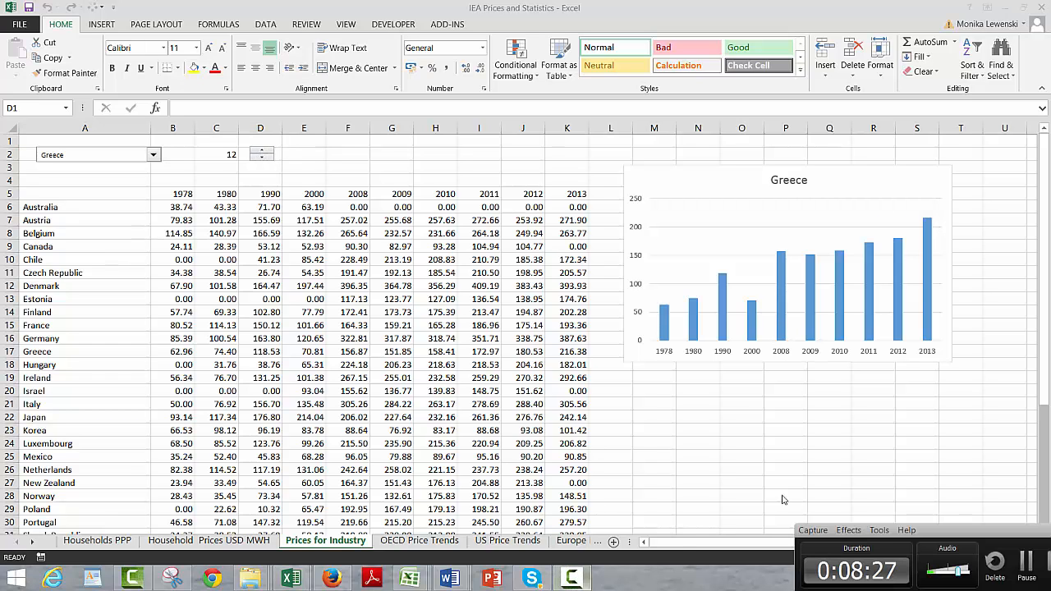